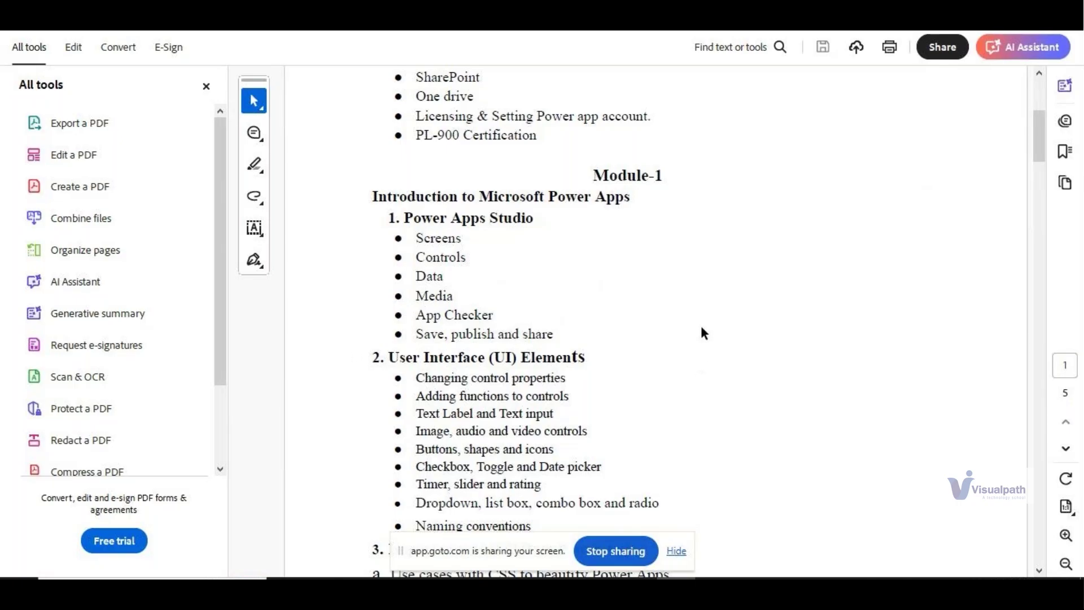
Step: Read through the Module-1 topics on Microsoft Power Apps in the course syllabus, from Power Apps Studio to Responsive Power apps
{"action": "scroll", "coordinate": [698, 305], "scroll_direction": "down", "scroll_amount": 4}
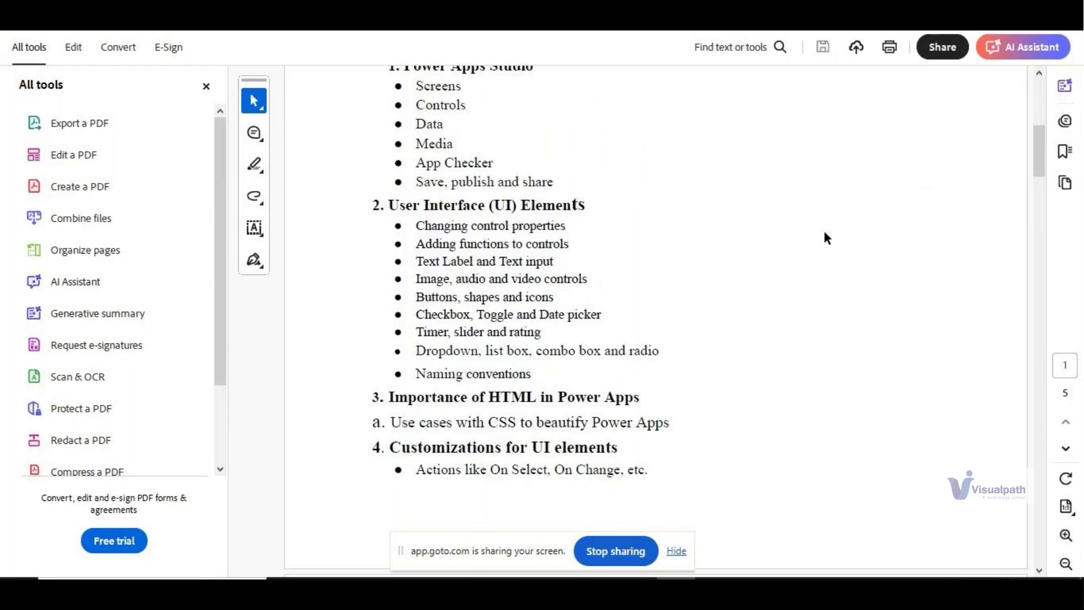
{"action": "scroll", "coordinate": [827, 237], "scroll_direction": "down", "scroll_amount": 4}
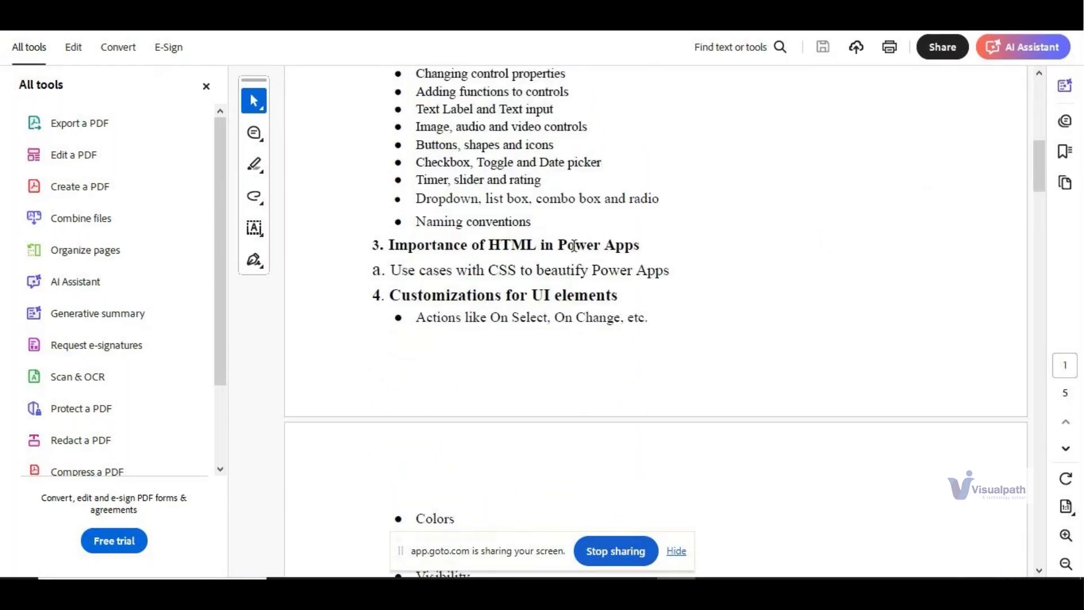
{"action": "scroll", "coordinate": [806, 258], "scroll_direction": "down", "scroll_amount": 3}
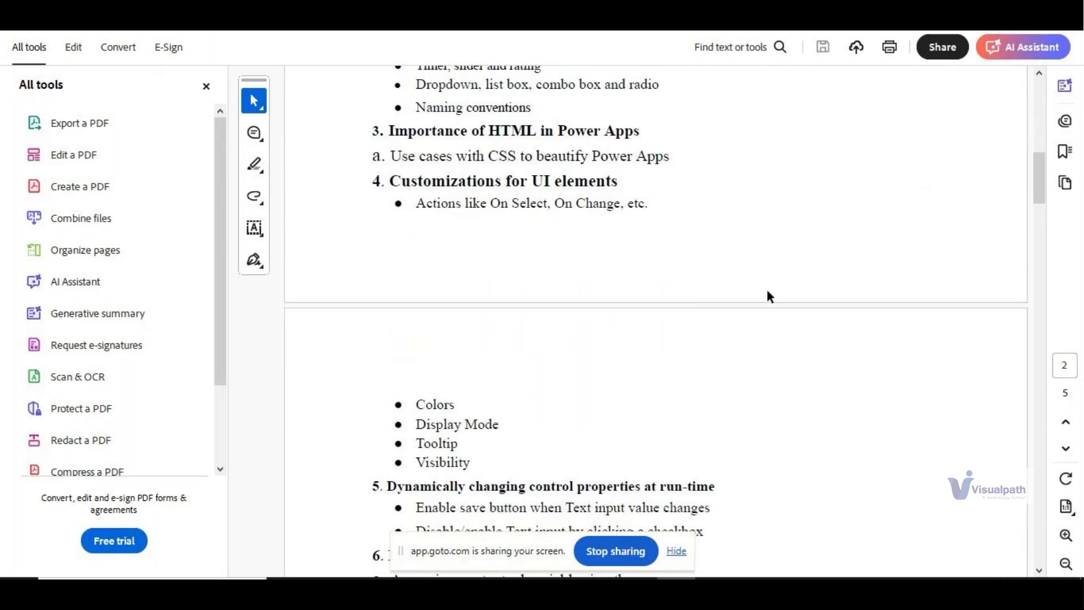
{"action": "scroll", "coordinate": [796, 248], "scroll_direction": "up", "scroll_amount": 3}
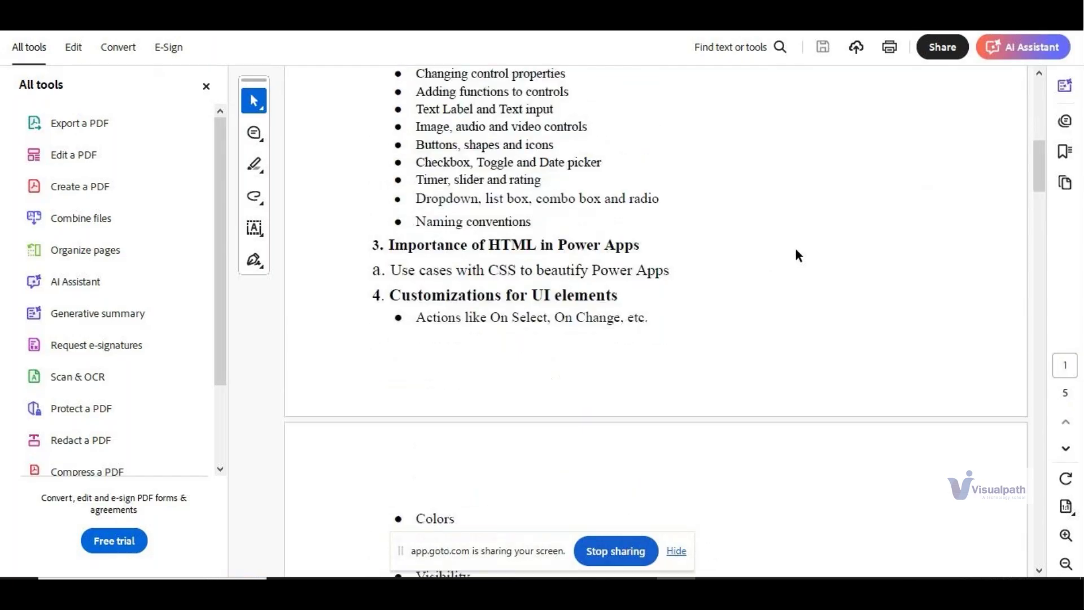
{"action": "scroll", "coordinate": [741, 436], "scroll_direction": "down", "scroll_amount": 3}
{"action": "scroll", "coordinate": [791, 373], "scroll_direction": "down", "scroll_amount": 4}
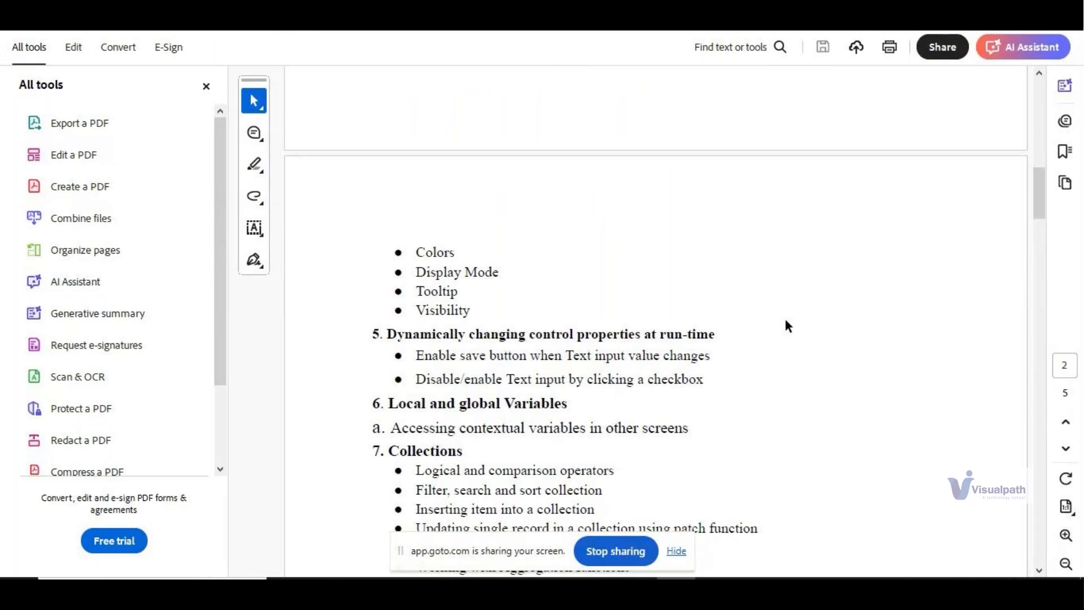
{"action": "scroll", "coordinate": [782, 319], "scroll_direction": "down", "scroll_amount": 3}
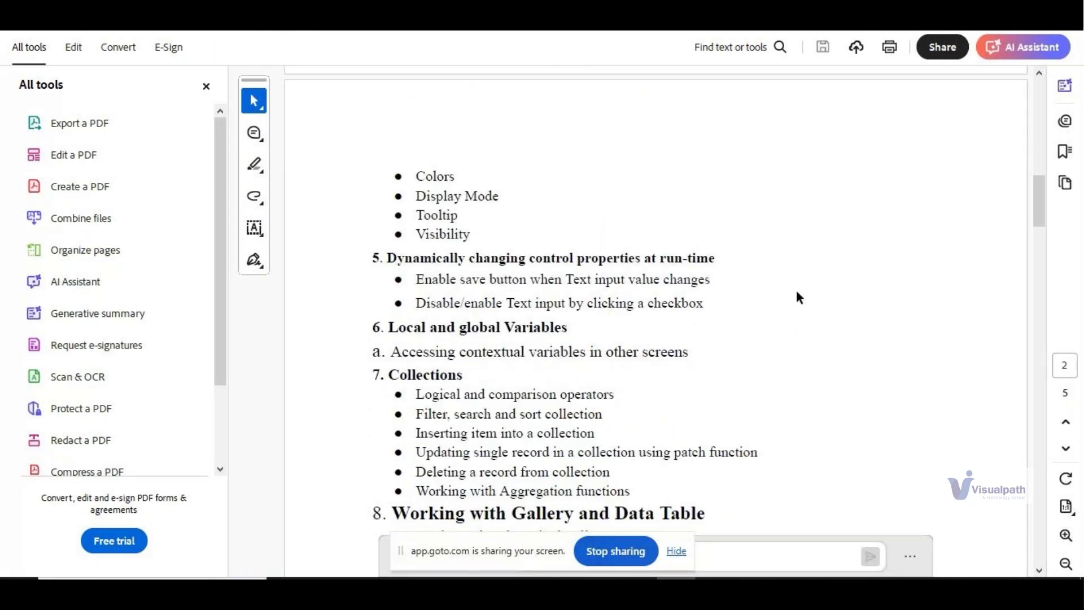
{"action": "scroll", "coordinate": [793, 293], "scroll_direction": "down", "scroll_amount": 1}
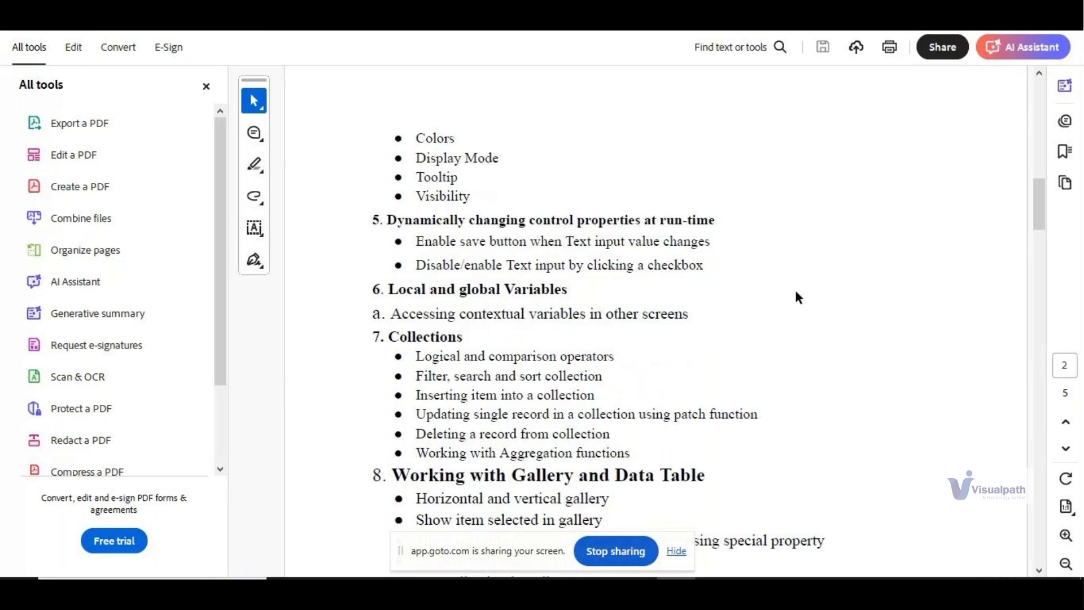
{"action": "scroll", "coordinate": [795, 293], "scroll_direction": "down", "scroll_amount": 1}
{"action": "scroll", "coordinate": [795, 296], "scroll_direction": "down", "scroll_amount": 1}
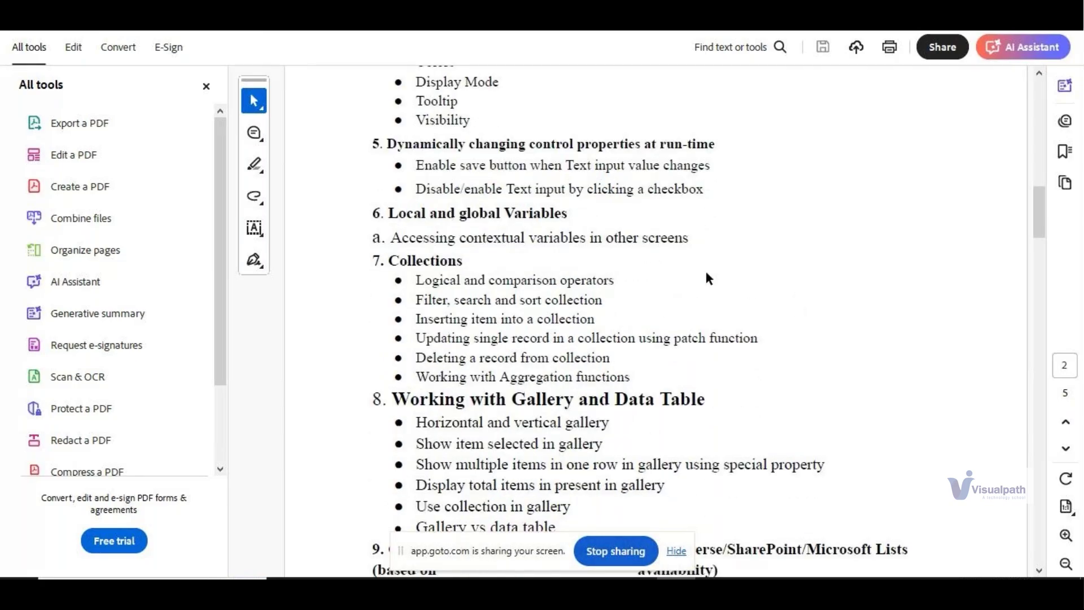
{"action": "scroll", "coordinate": [768, 305], "scroll_direction": "down", "scroll_amount": 2}
{"action": "scroll", "coordinate": [768, 307], "scroll_direction": "down", "scroll_amount": 11}
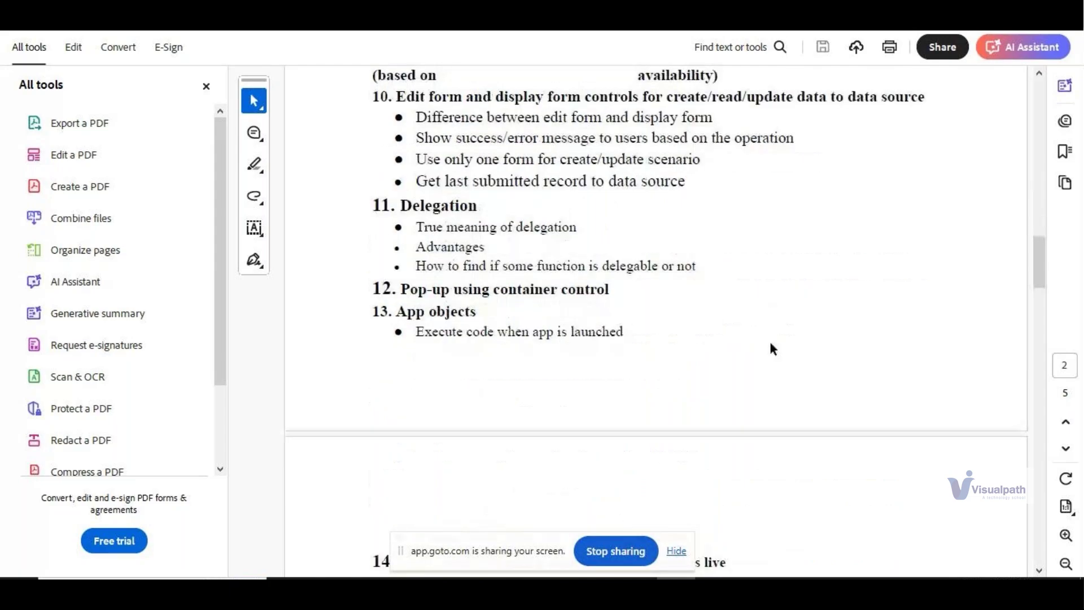
{"action": "scroll", "coordinate": [770, 344], "scroll_direction": "down", "scroll_amount": 17}
{"action": "scroll", "coordinate": [773, 344], "scroll_direction": "up", "scroll_amount": 3}
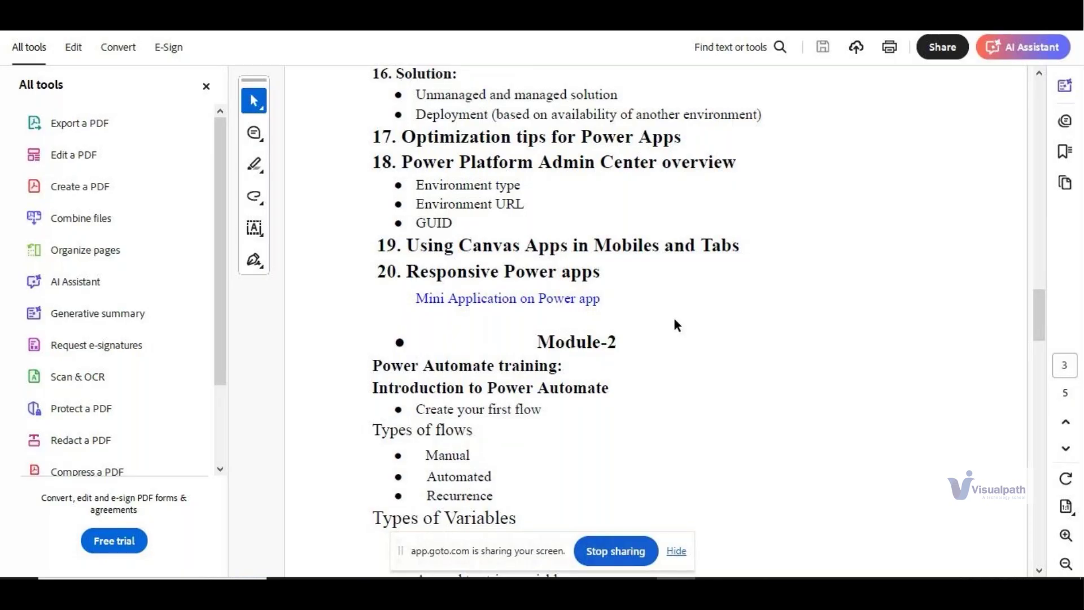
Step: Review the Module-2 Power Automate topics in the syllabus, including flow types, variables, expressions and the listed flow-building exercises
{"action": "scroll", "coordinate": [674, 319], "scroll_direction": "down", "scroll_amount": 1}
{"action": "scroll", "coordinate": [675, 321], "scroll_direction": "down", "scroll_amount": 2}
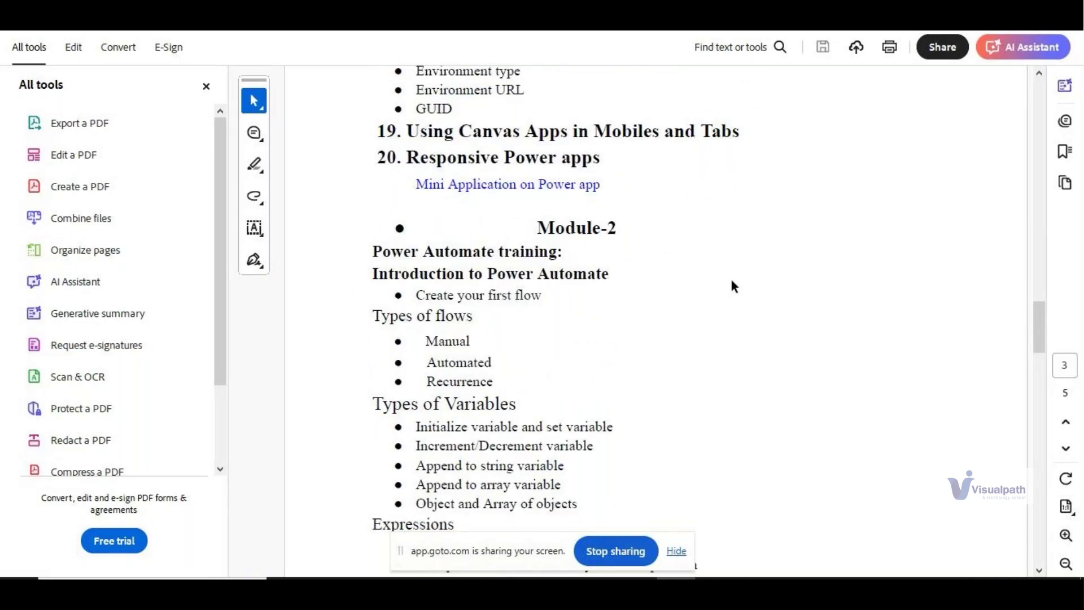
{"action": "scroll", "coordinate": [732, 281], "scroll_direction": "down", "scroll_amount": 3}
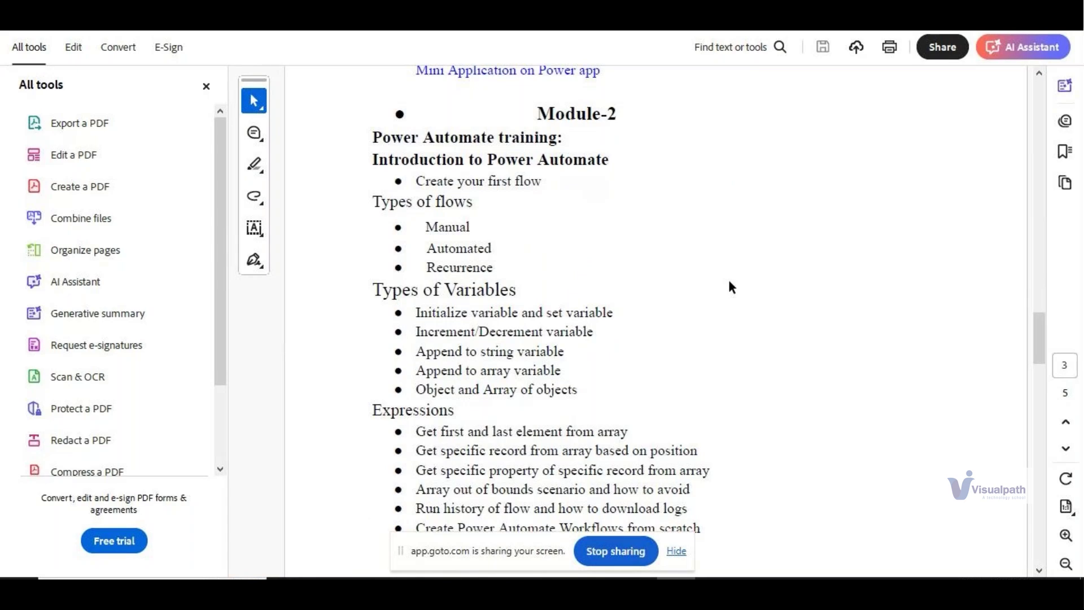
{"action": "scroll", "coordinate": [731, 287], "scroll_direction": "down", "scroll_amount": 1}
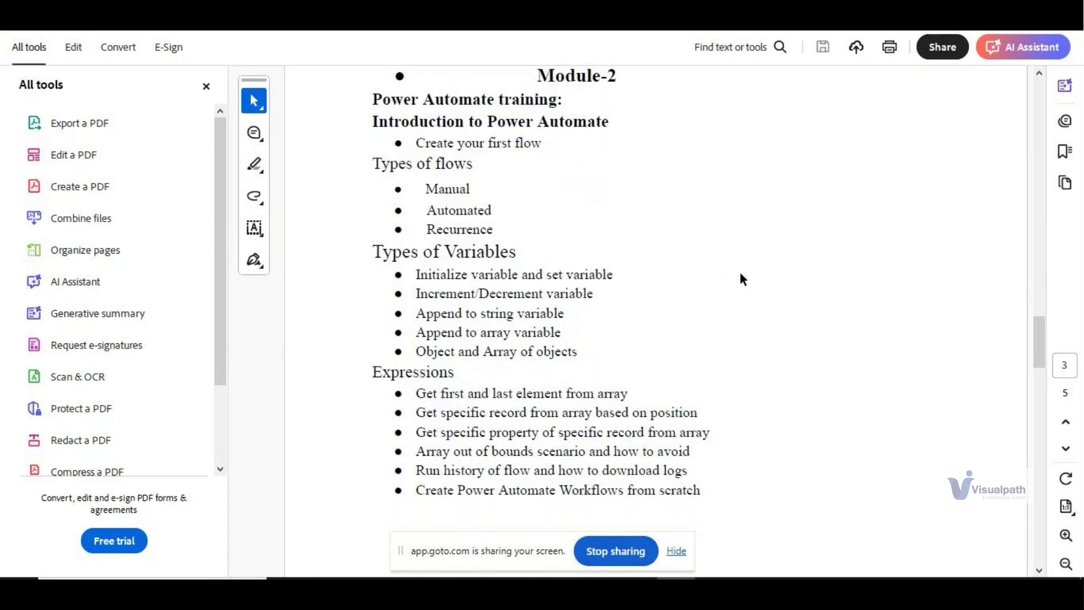
{"action": "scroll", "coordinate": [743, 271], "scroll_direction": "down", "scroll_amount": 15}
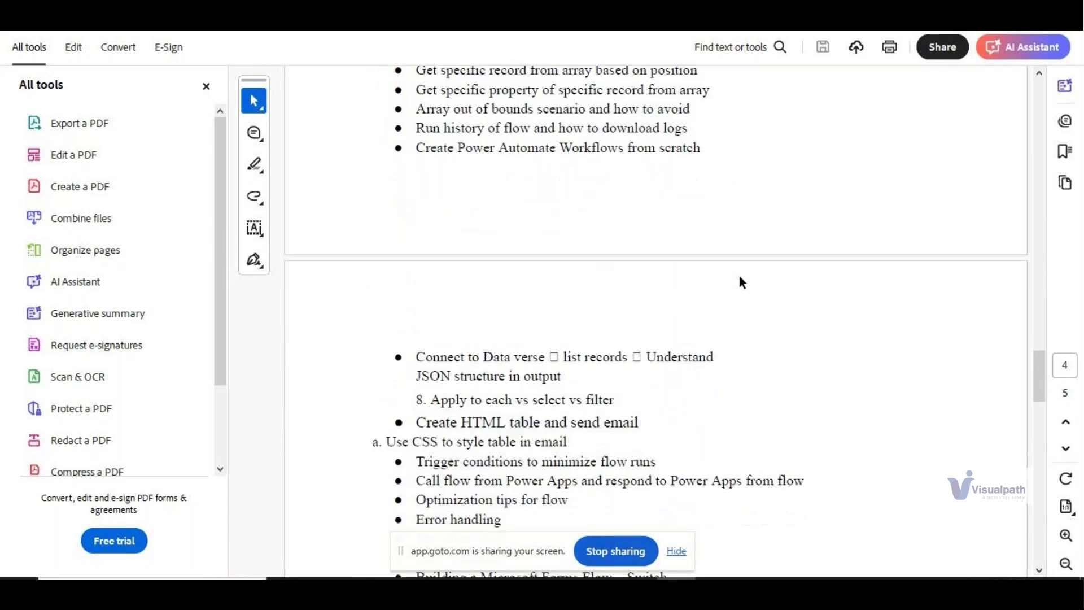
{"action": "scroll", "coordinate": [741, 283], "scroll_direction": "down", "scroll_amount": 7}
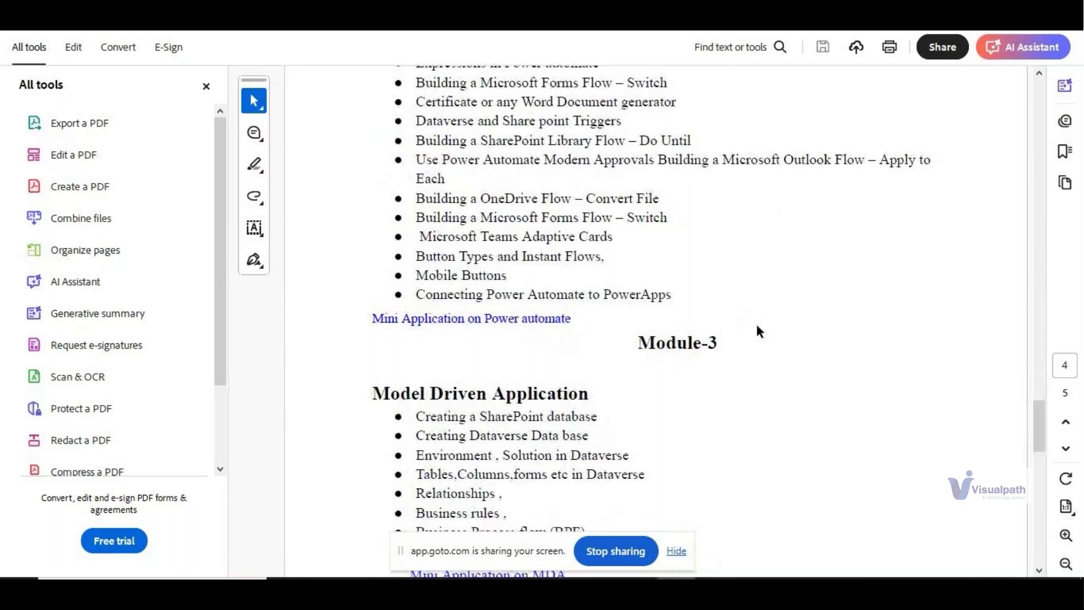
{"action": "scroll", "coordinate": [752, 325], "scroll_direction": "down", "scroll_amount": 3}
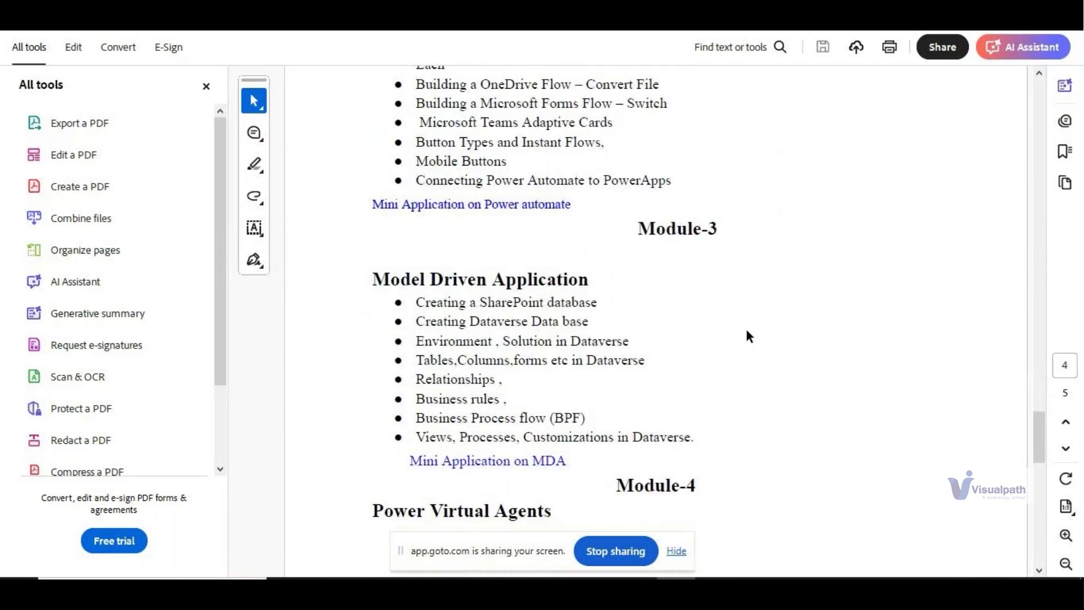
{"action": "scroll", "coordinate": [764, 316], "scroll_direction": "up", "scroll_amount": 8}
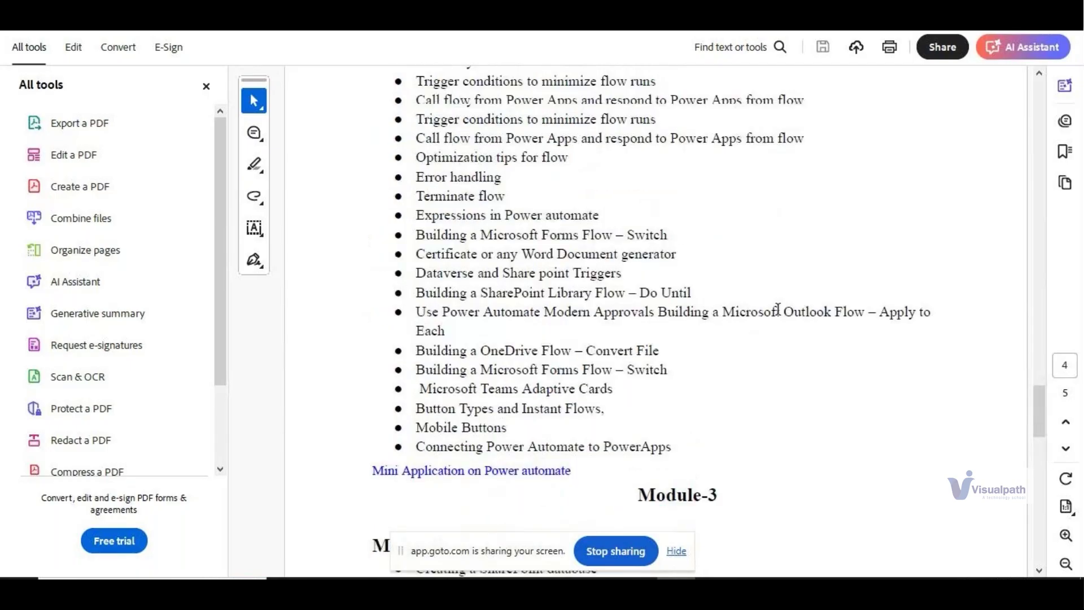
Step: Examine the Module-3 Model Driven Application topics, the Module-4 Power Virtual Agents topics and the mini projects section
{"action": "scroll", "coordinate": [780, 310], "scroll_direction": "down", "scroll_amount": 10}
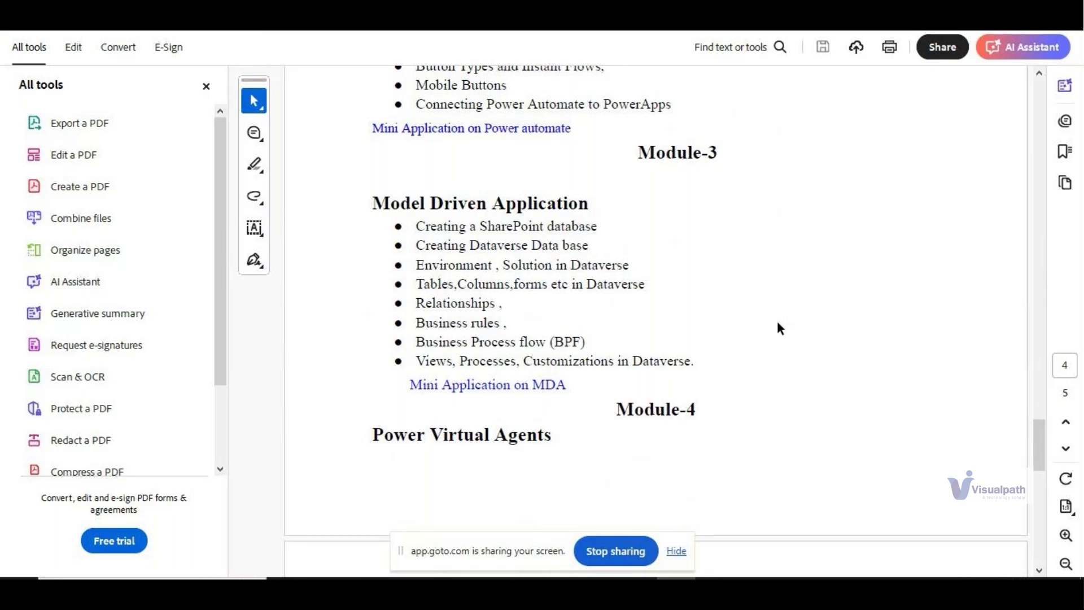
{"action": "scroll", "coordinate": [785, 322], "scroll_direction": "down", "scroll_amount": 5}
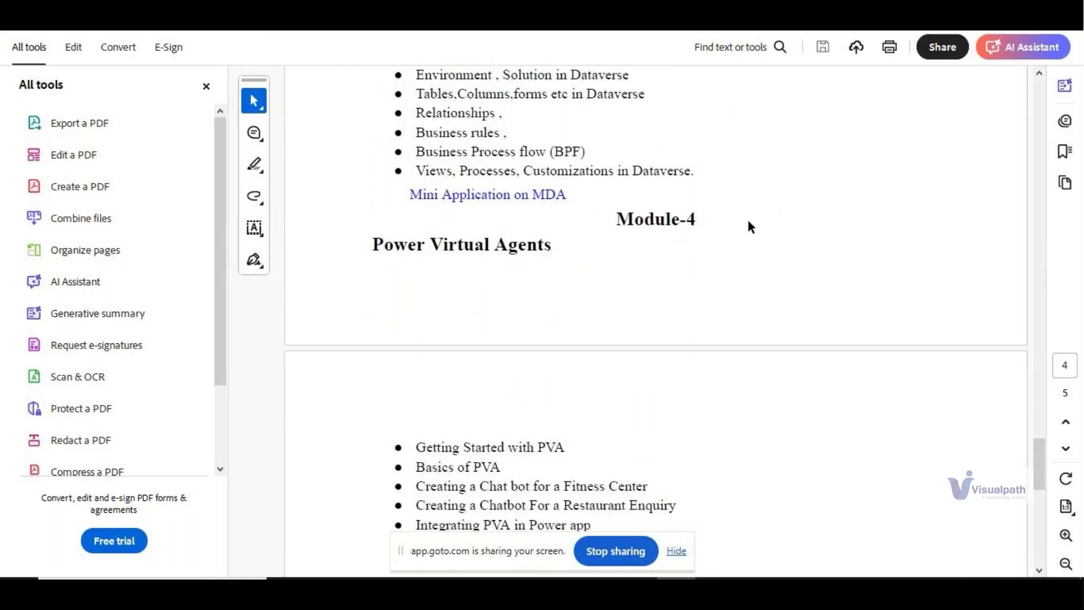
{"action": "scroll", "coordinate": [753, 227], "scroll_direction": "down", "scroll_amount": 8}
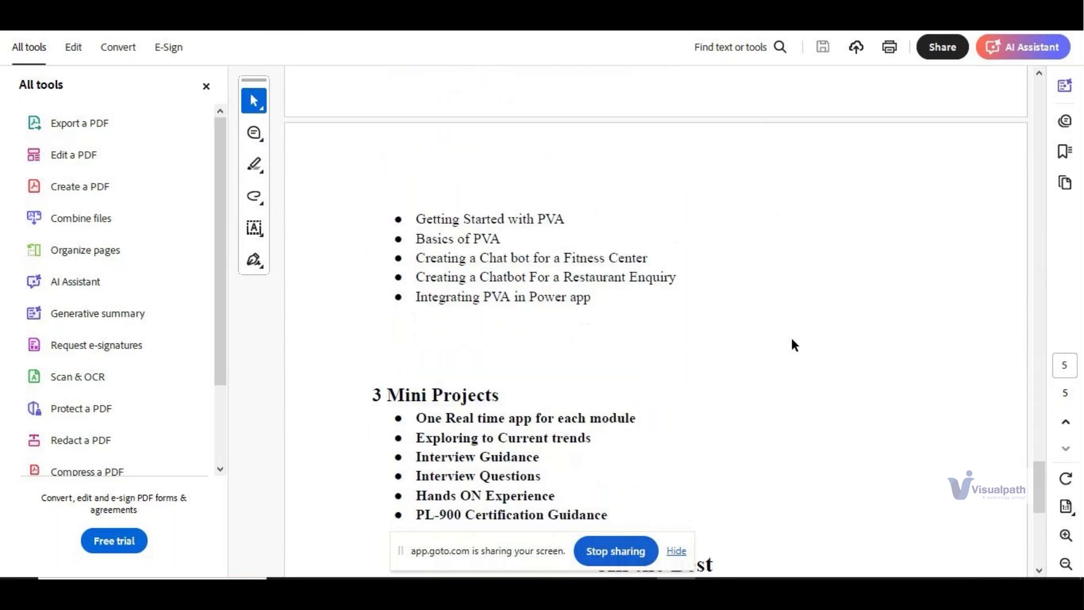
{"action": "scroll", "coordinate": [793, 337], "scroll_direction": "down", "scroll_amount": 3}
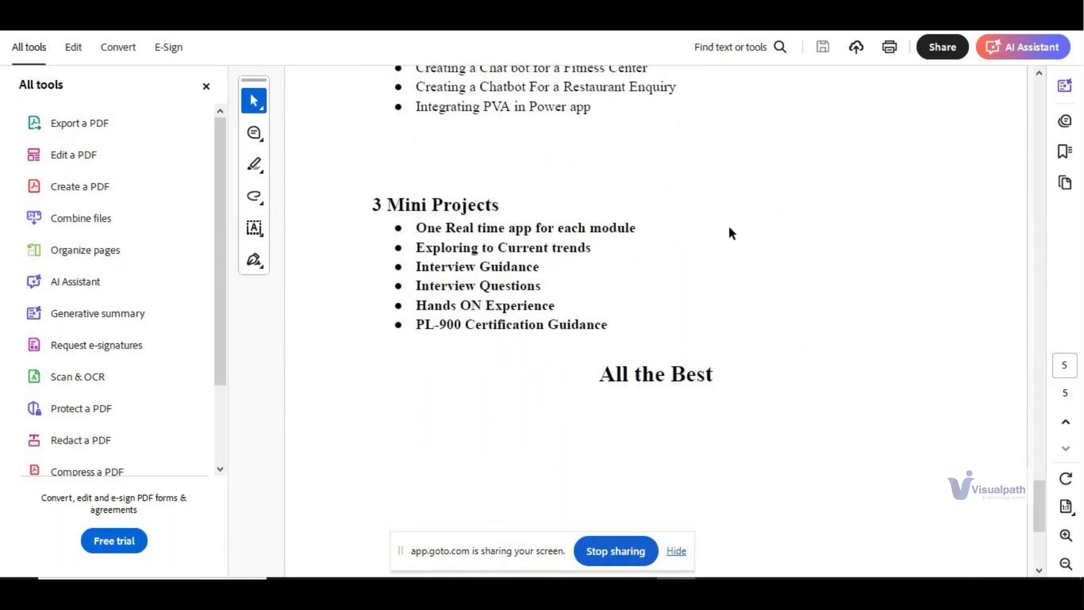
Step: Go back over the Module-3 and Module-4 topics and return to the mini projects list on the last page
{"action": "scroll", "coordinate": [744, 237], "scroll_direction": "up", "scroll_amount": 1}
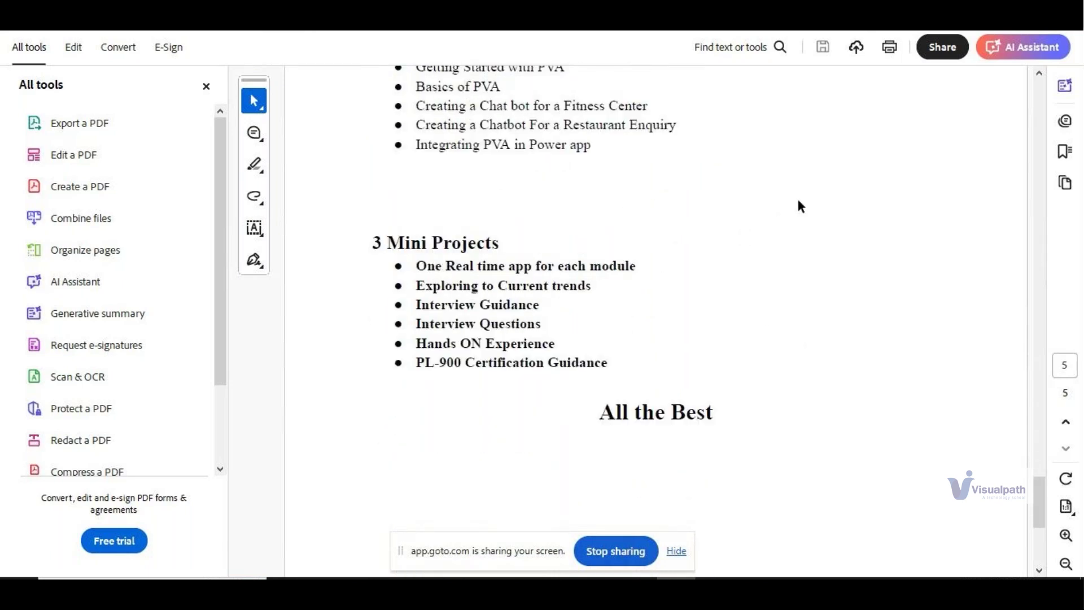
{"action": "scroll", "coordinate": [798, 198], "scroll_direction": "up", "scroll_amount": 7}
{"action": "scroll", "coordinate": [578, 112], "scroll_direction": "up", "scroll_amount": 2}
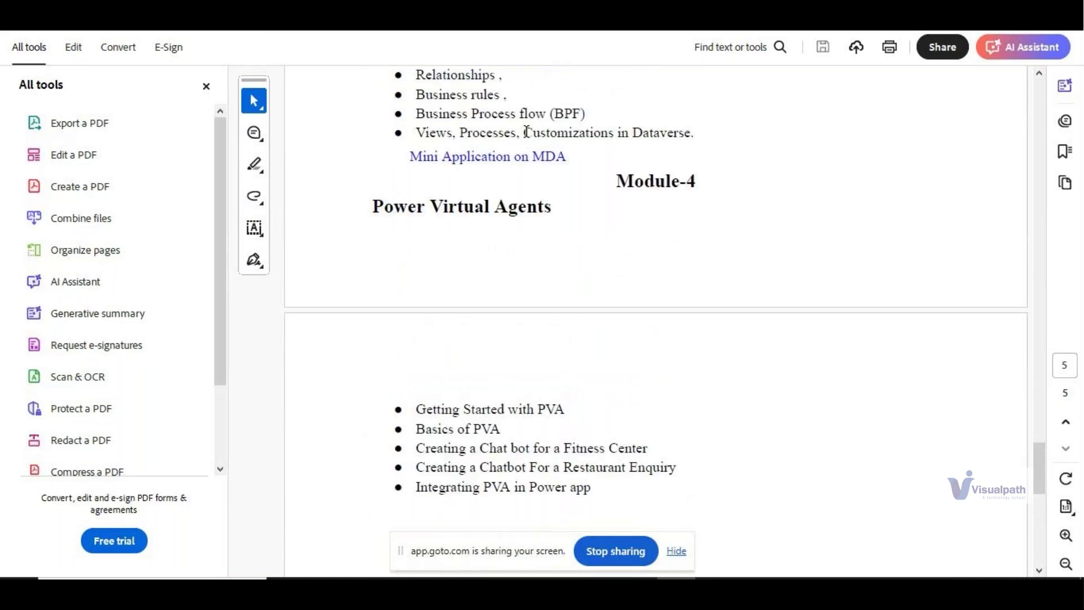
{"action": "scroll", "coordinate": [584, 145], "scroll_direction": "up", "scroll_amount": 4}
{"action": "scroll", "coordinate": [627, 151], "scroll_direction": "down", "scroll_amount": 2}
{"action": "scroll", "coordinate": [618, 237], "scroll_direction": "up", "scroll_amount": 2}
{"action": "scroll", "coordinate": [745, 314], "scroll_direction": "down", "scroll_amount": 5}
{"action": "scroll", "coordinate": [743, 316], "scroll_direction": "down", "scroll_amount": 6}
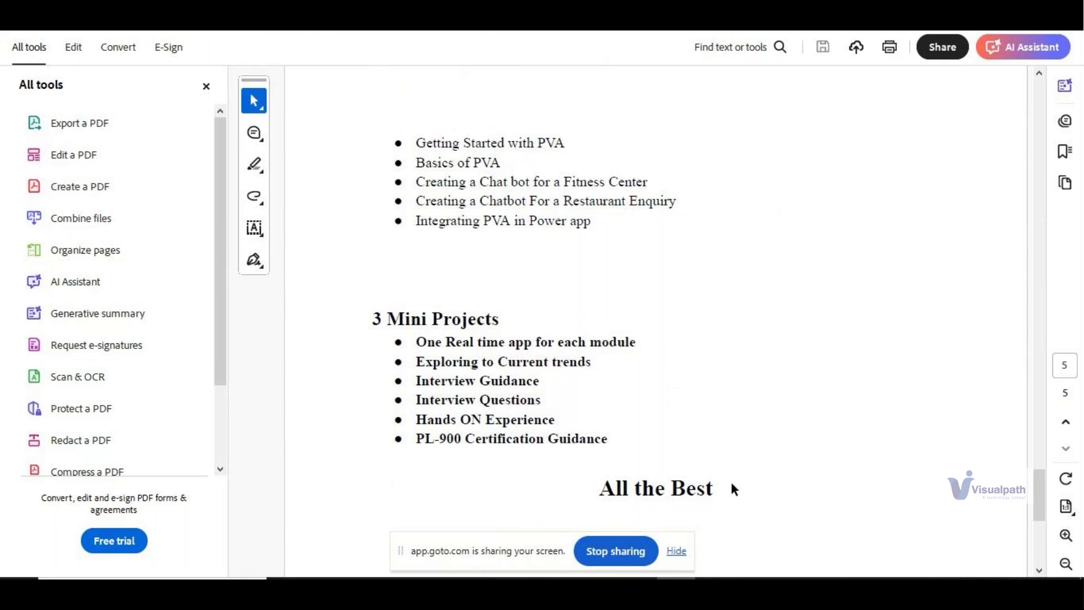
Step: Switch to the Chrome browser and open make.powerapps.com in a new tab
{"action": "key", "text": "alt+Tab"}
{"action": "key", "text": "ctrl+t"}
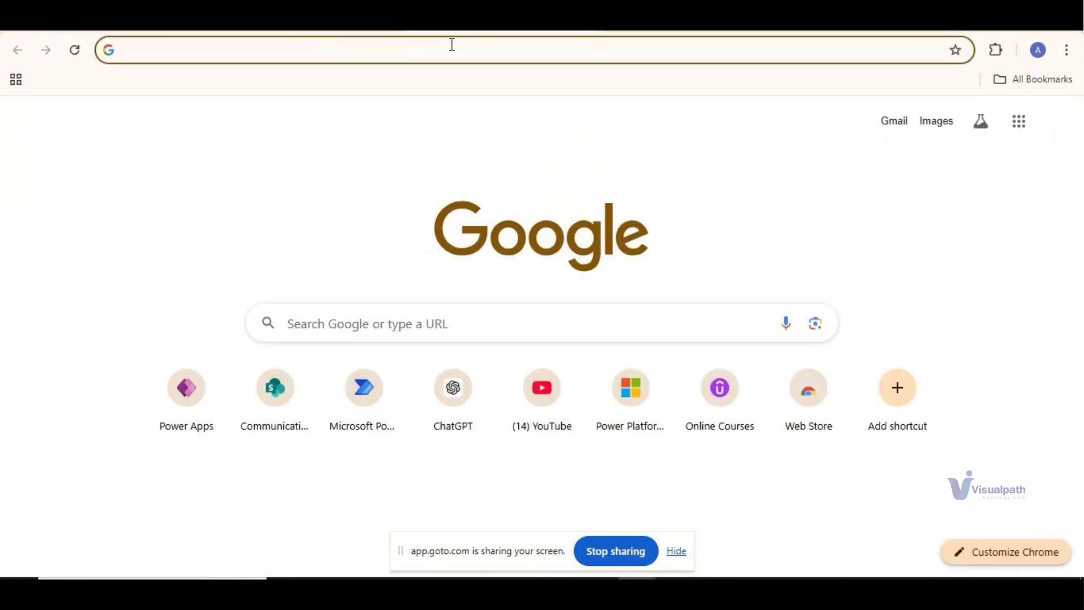
{"action": "type", "text": "make"}
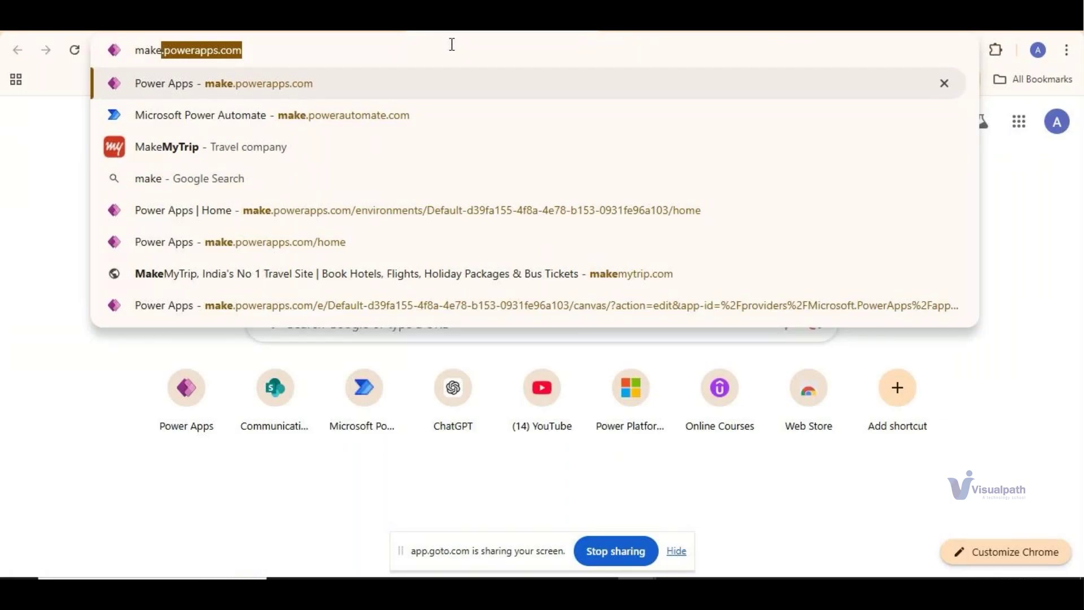
{"action": "key", "text": "Return"}
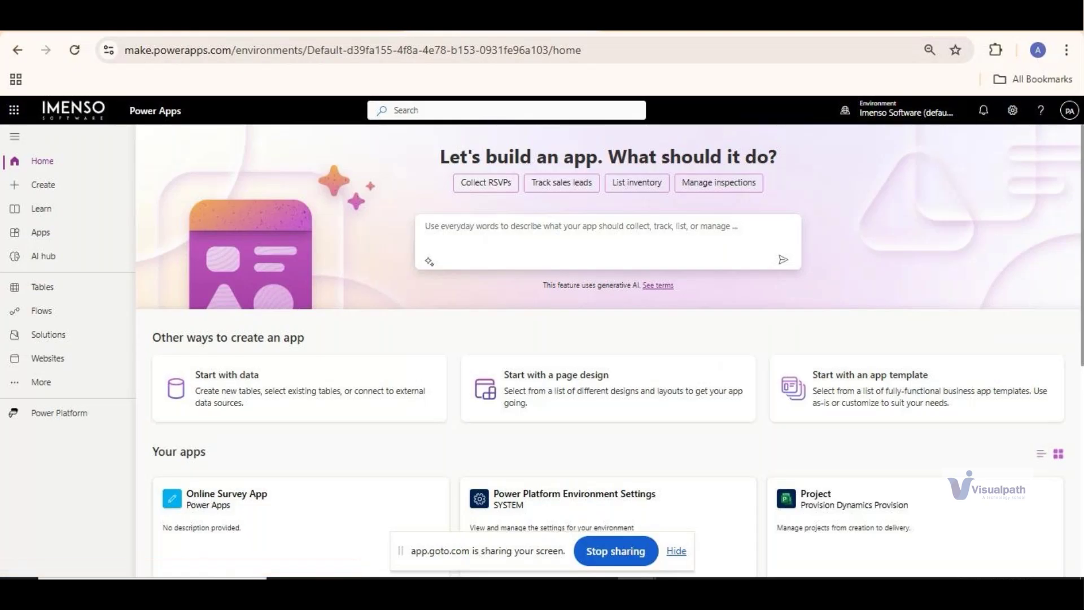
Step: Open the Online Survey App for editing and preview it, entering the survey through the Client Survey home page's login
{"action": "left_click", "coordinate": [66, 241]}
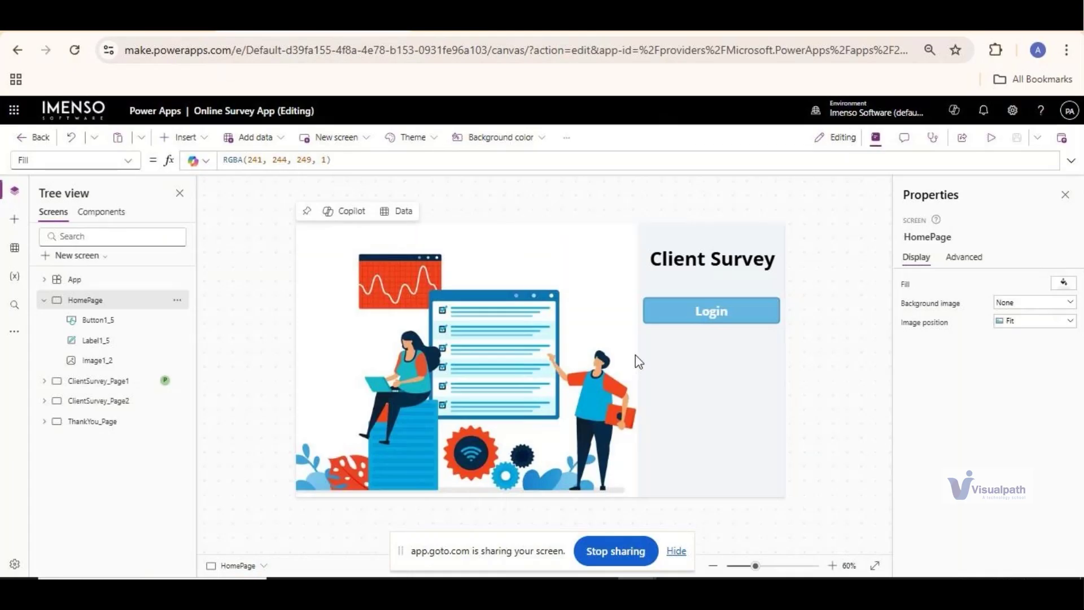
{"action": "left_click", "coordinate": [991, 139]}
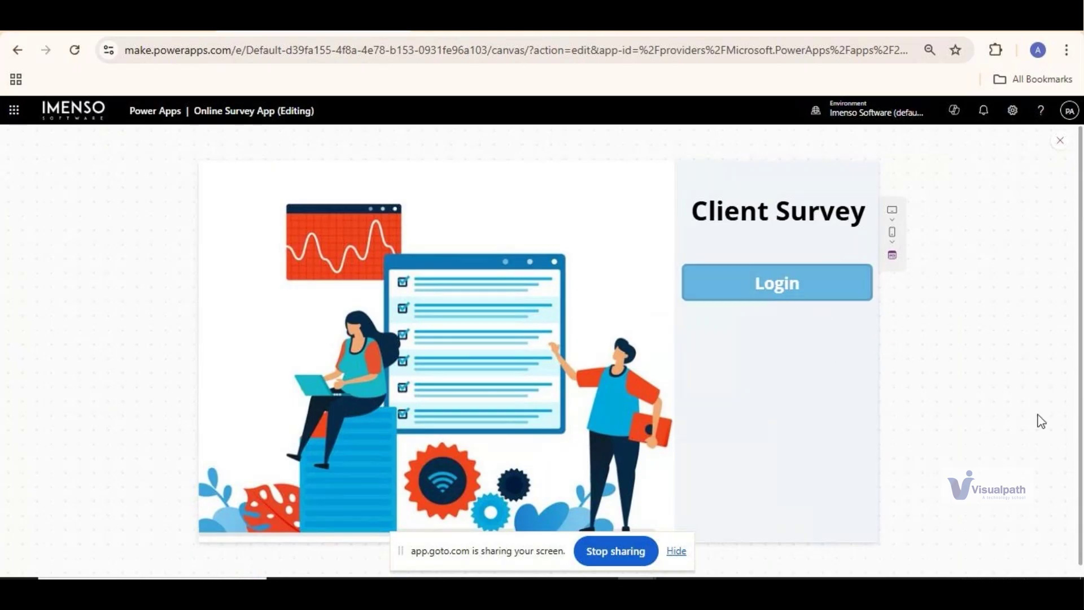
{"action": "left_click", "coordinate": [821, 298]}
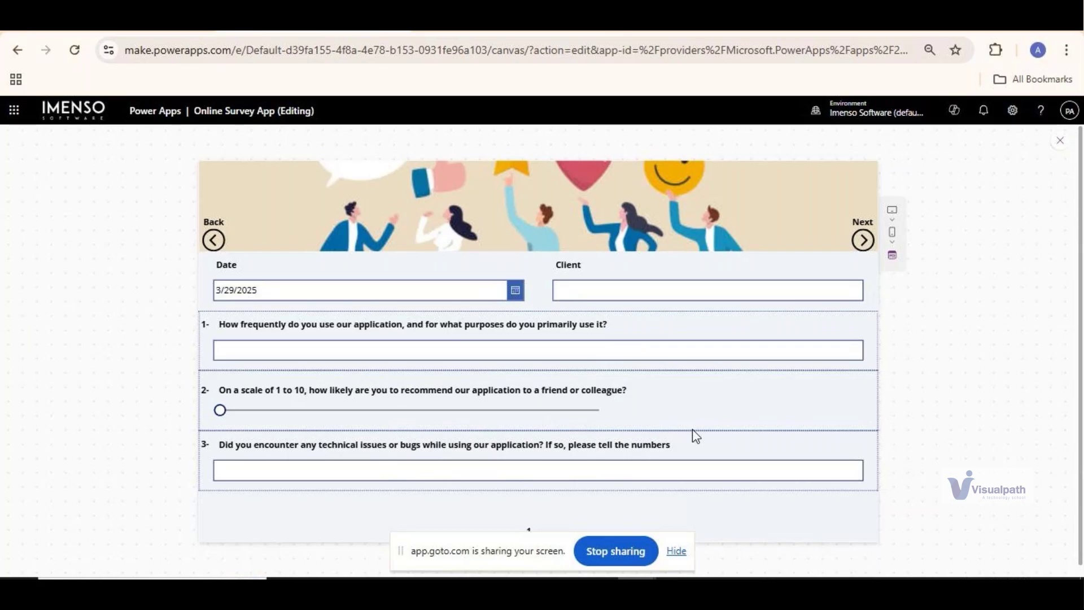
Step: Fill in the client as "Visual Path" and answer the usage frequency question with "often"
{"action": "left_click", "coordinate": [668, 290]}
{"action": "type", "text": "Visual Path"}
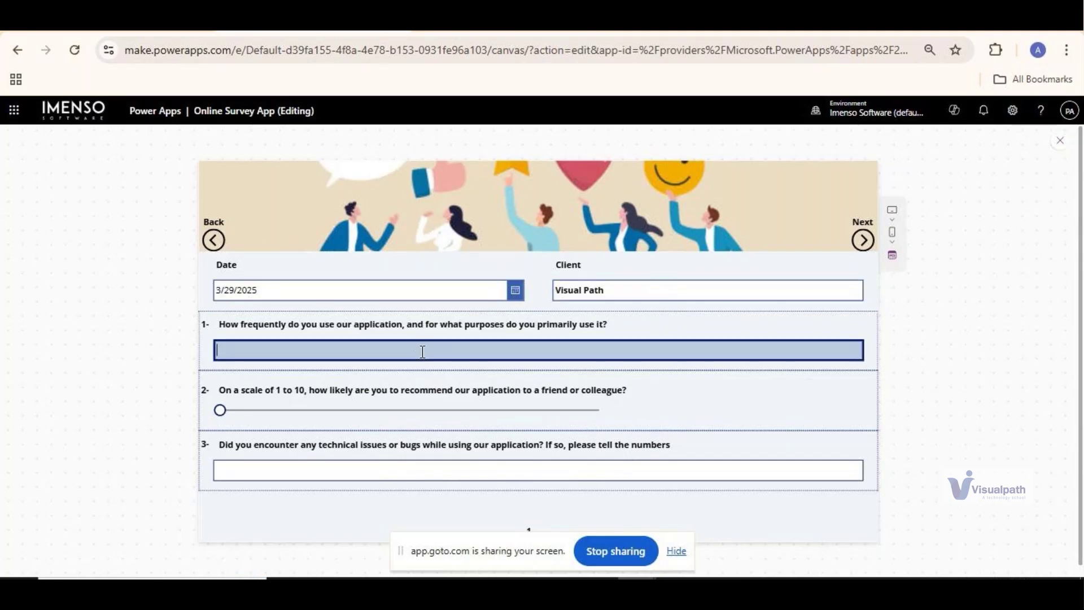
{"action": "left_click", "coordinate": [279, 341]}
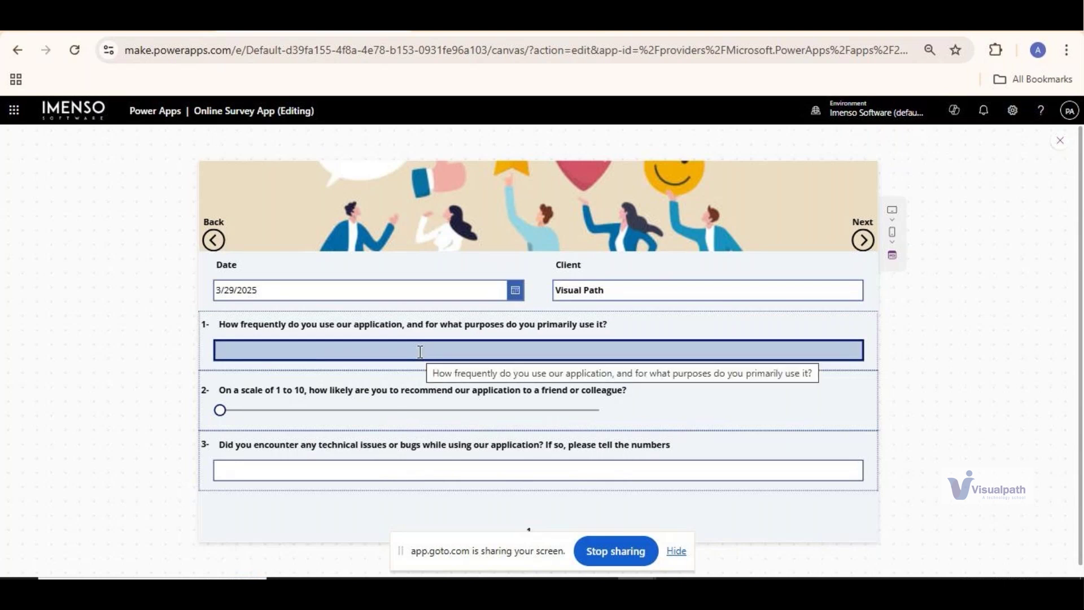
{"action": "type", "text": "often"}
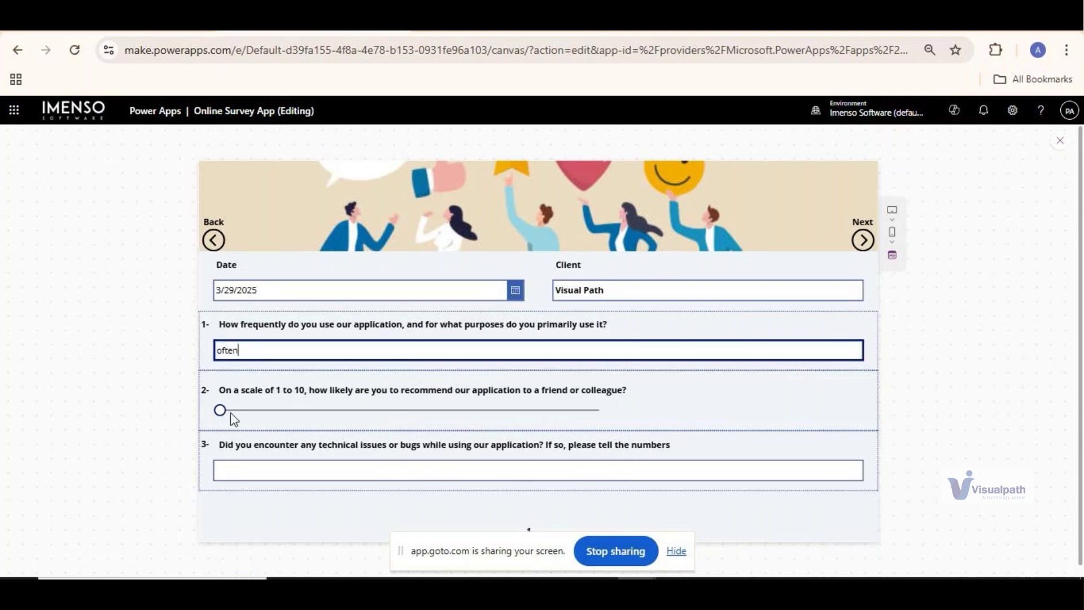
Step: Set the likelihood of recommending the application to 5, enter 0 technical issues, and continue to the second survey page
{"action": "mouse_move", "coordinate": [226, 415]}
{"action": "left_click_drag", "start_coordinate": [227, 417], "coordinate": [373, 422]}
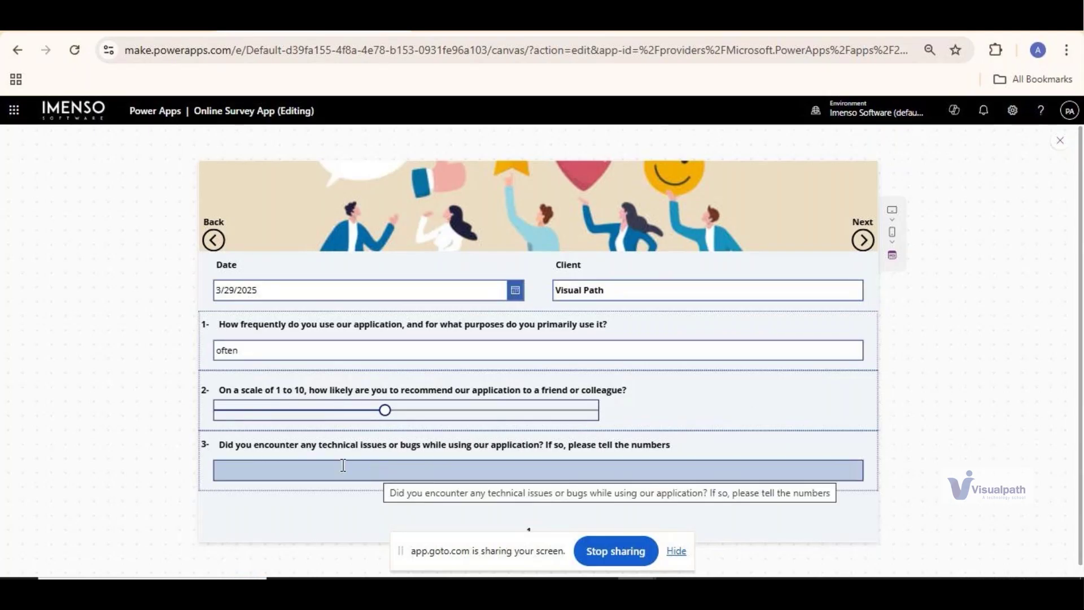
{"action": "left_click", "coordinate": [310, 470]}
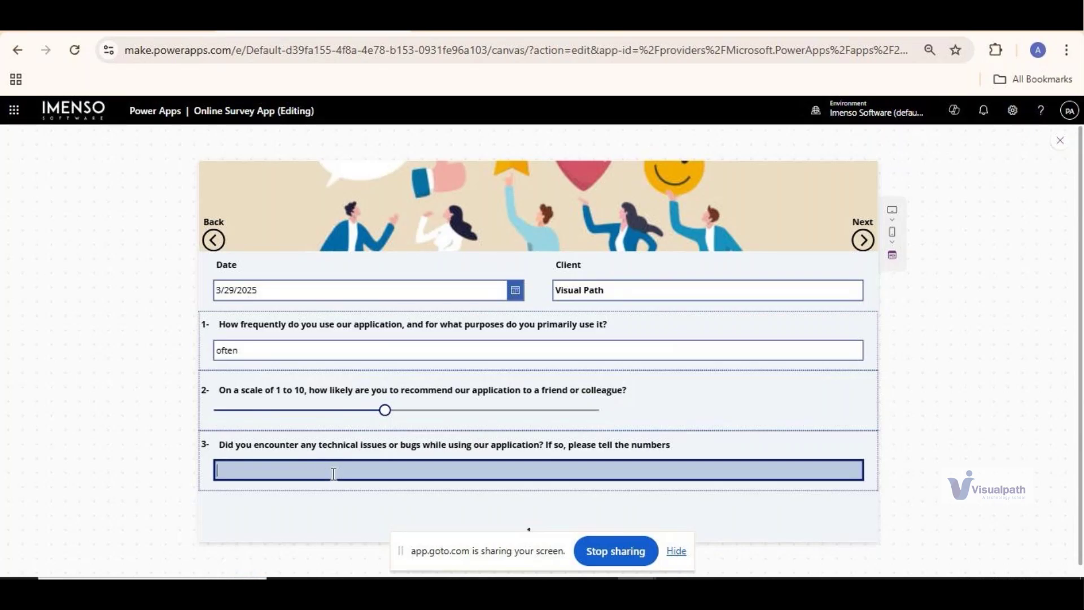
{"action": "type", "text": "0"}
{"action": "left_click", "coordinate": [863, 240]}
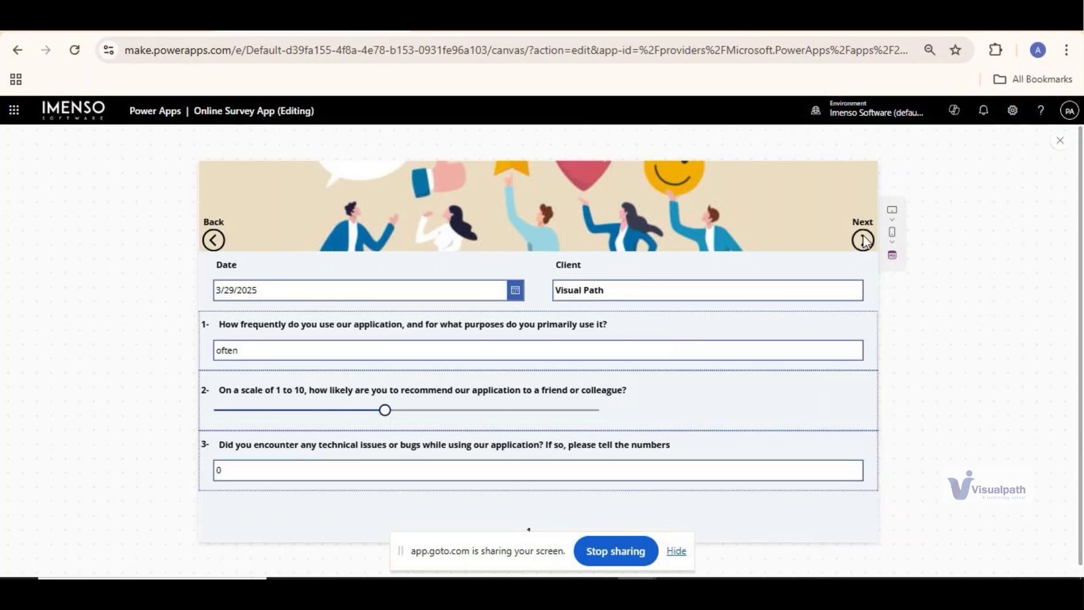
Step: Rate performance about a third along the scale, choose "Very Satisfied" for security, give five stars overall, and submit the survey
{"action": "mouse_move", "coordinate": [228, 283]}
{"action": "left_click_drag", "start_coordinate": [228, 283], "coordinate": [346, 280]}
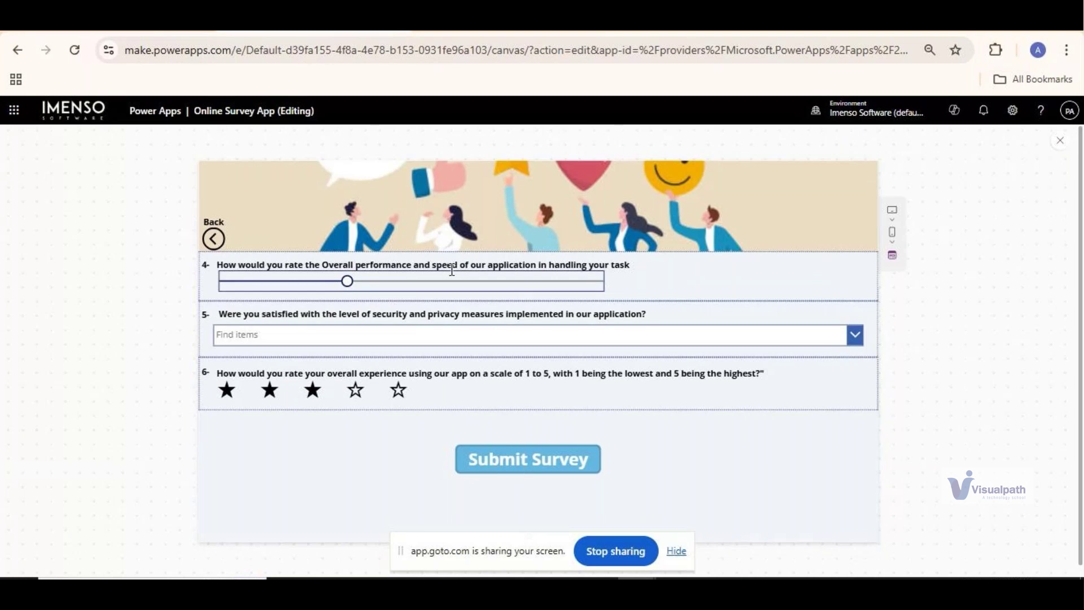
{"action": "left_click", "coordinate": [342, 338]}
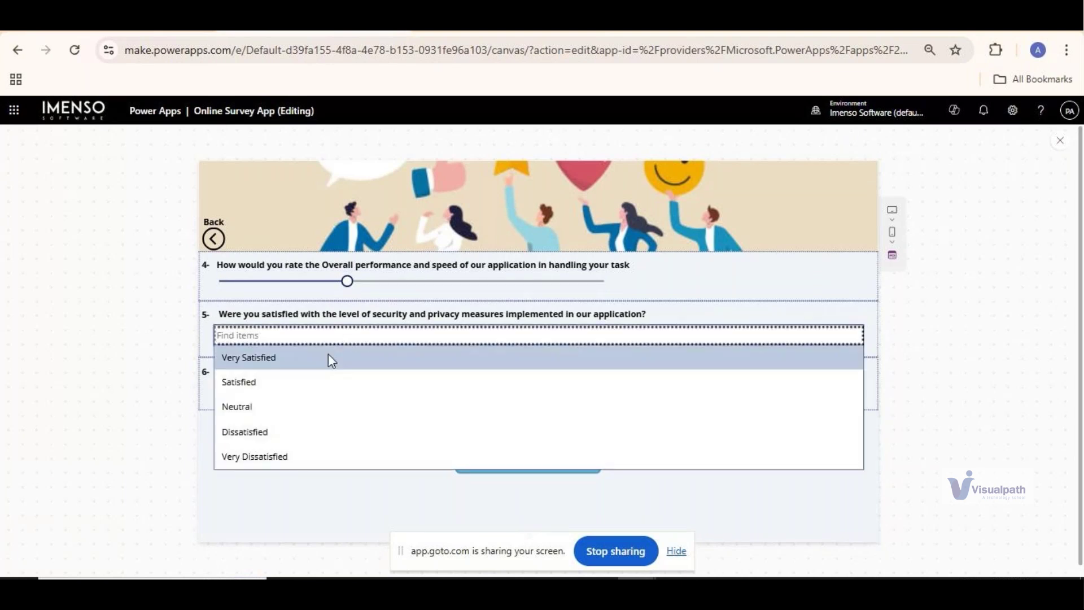
{"action": "left_click", "coordinate": [328, 356]}
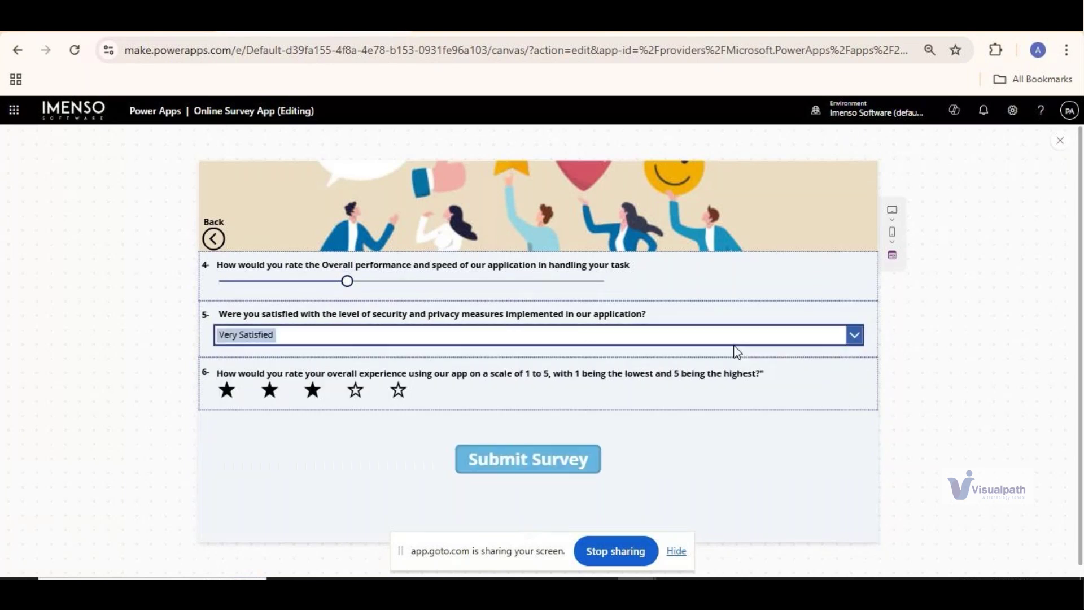
{"action": "left_click", "coordinate": [399, 392]}
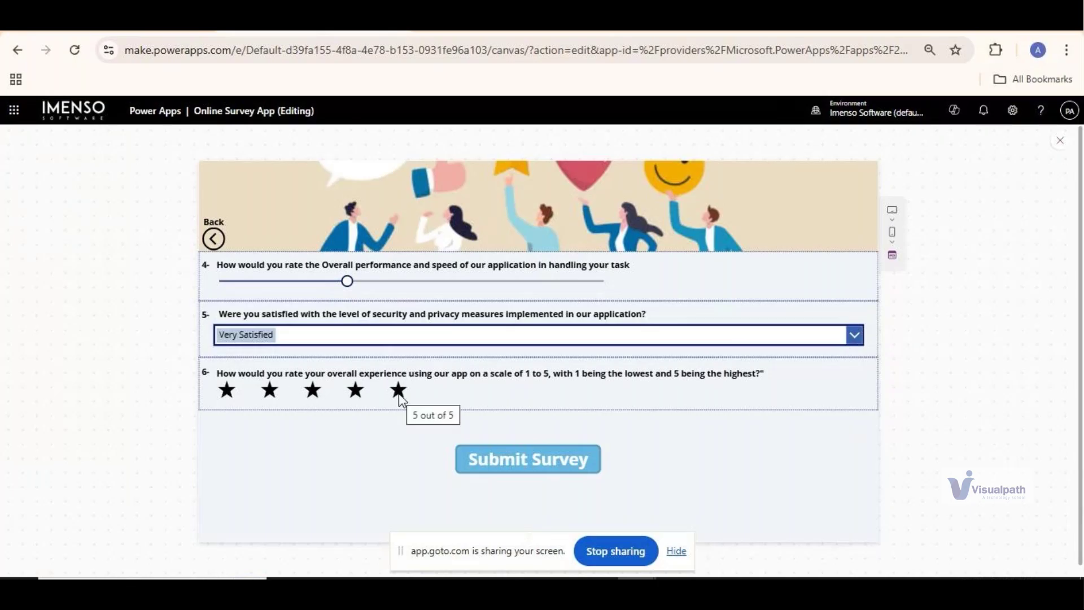
{"action": "left_click", "coordinate": [399, 396]}
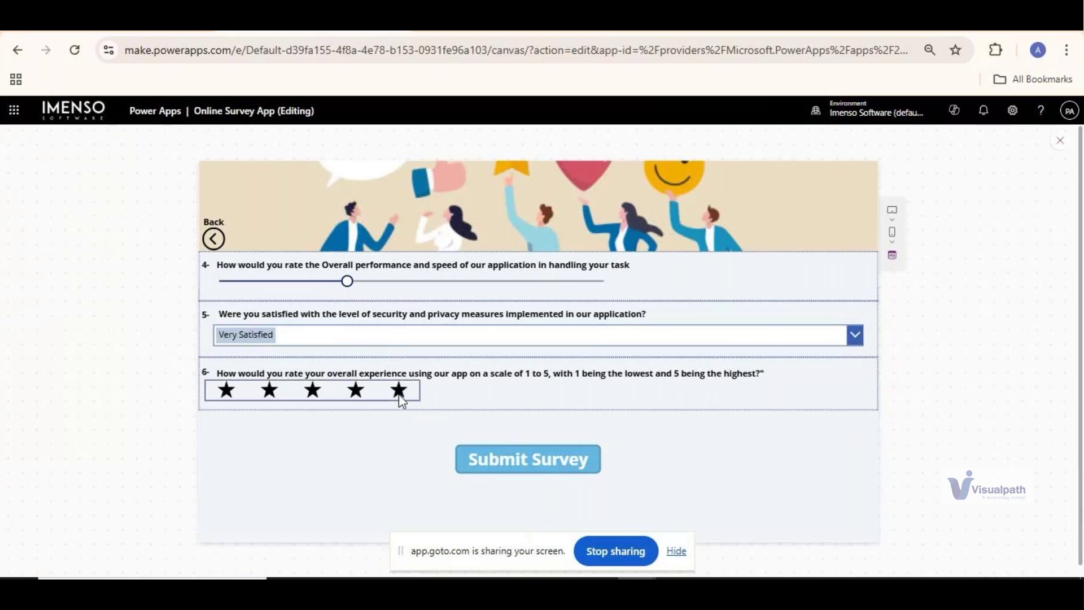
{"action": "left_click", "coordinate": [521, 468]}
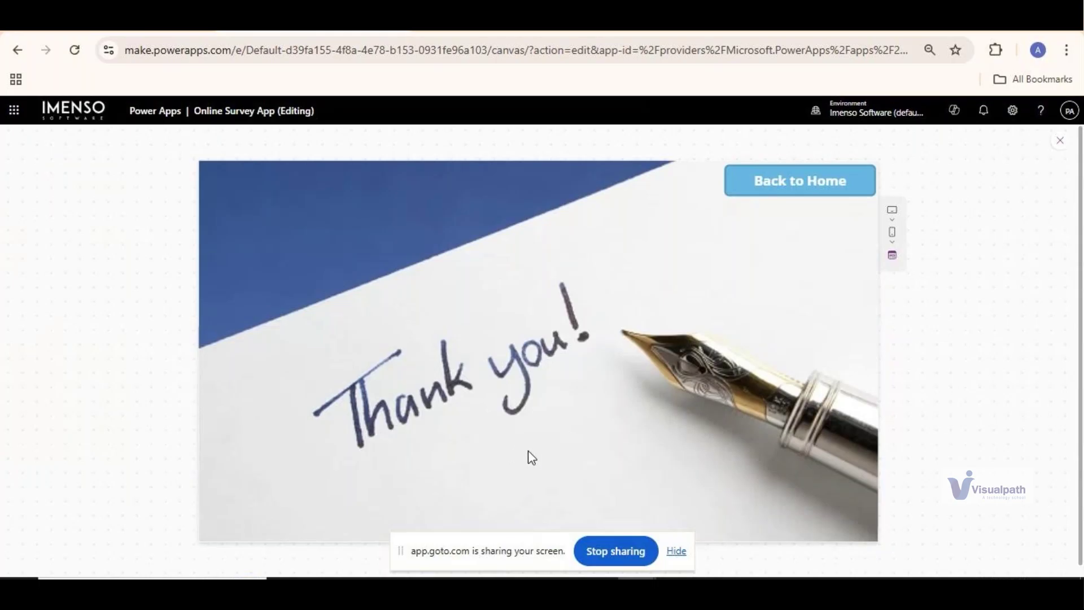
Step: Switch to the SharePoint Client Survey list and examine the submitted survey record across its columns
{"action": "key", "text": "ctrl+shift+Tab"}
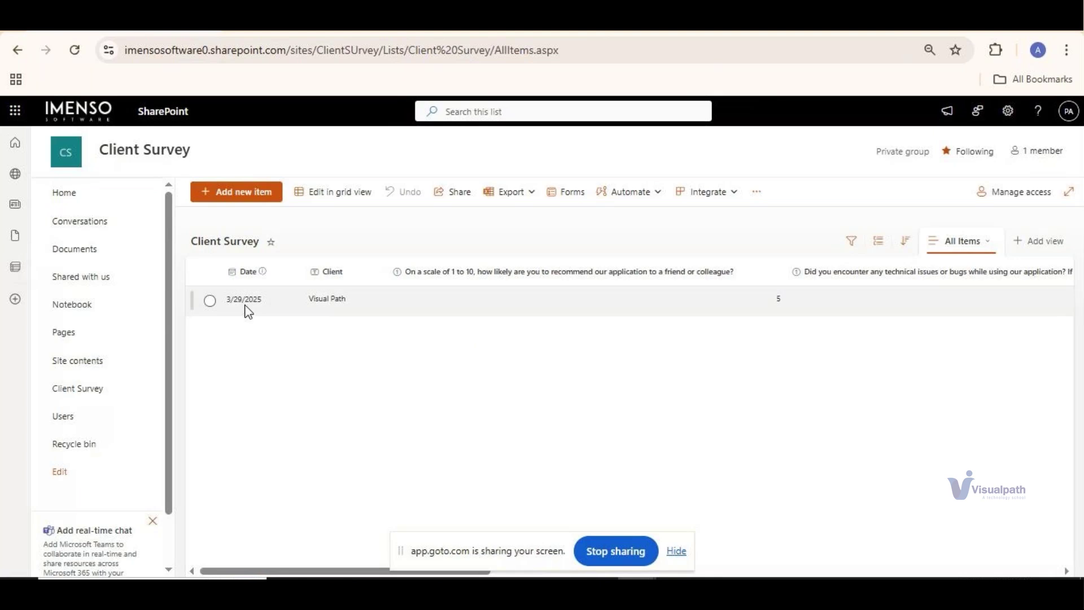
{"action": "scroll", "coordinate": [374, 567], "scroll_direction": "right", "scroll_amount": 3}
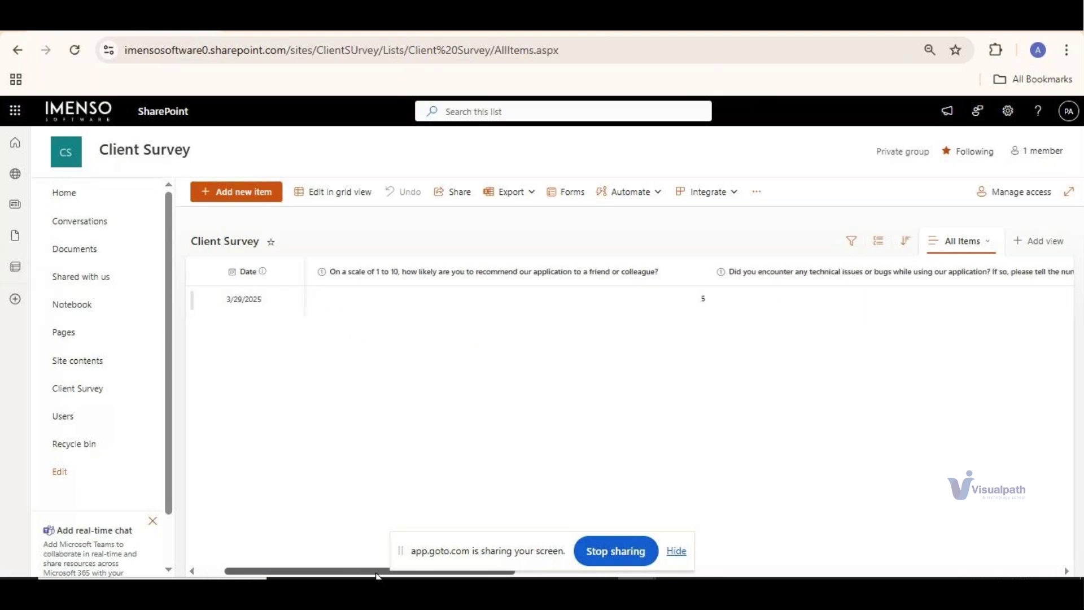
{"action": "left_click_drag", "start_coordinate": [379, 575], "coordinate": [257, 572]}
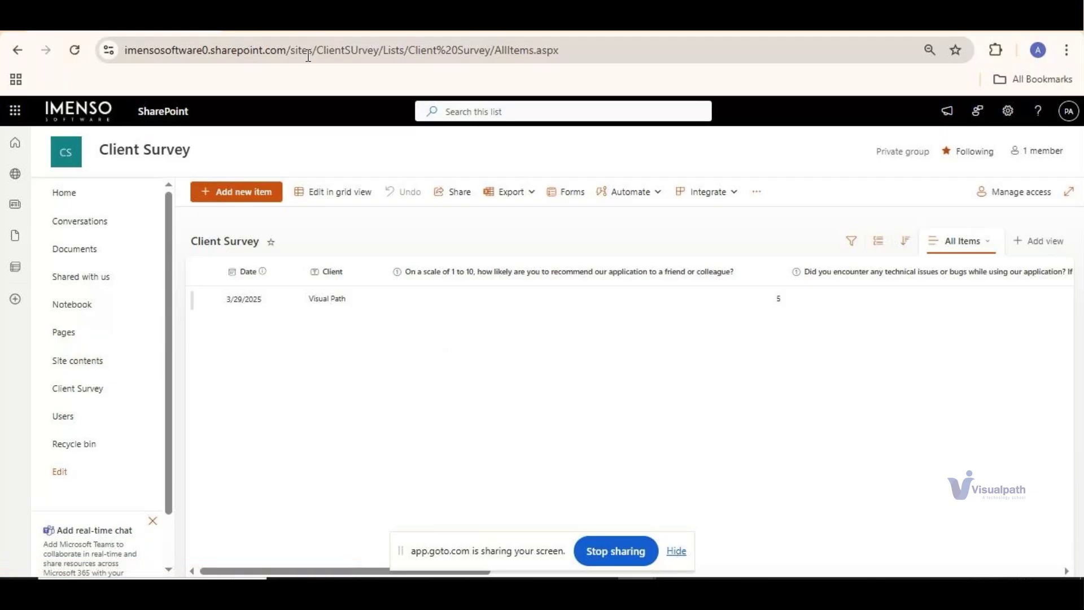
Step: Shorten the list's web address to the SharePoint root and open the Communication site home page
{"action": "left_click_drag", "start_coordinate": [315, 50], "coordinate": [618, 46]}
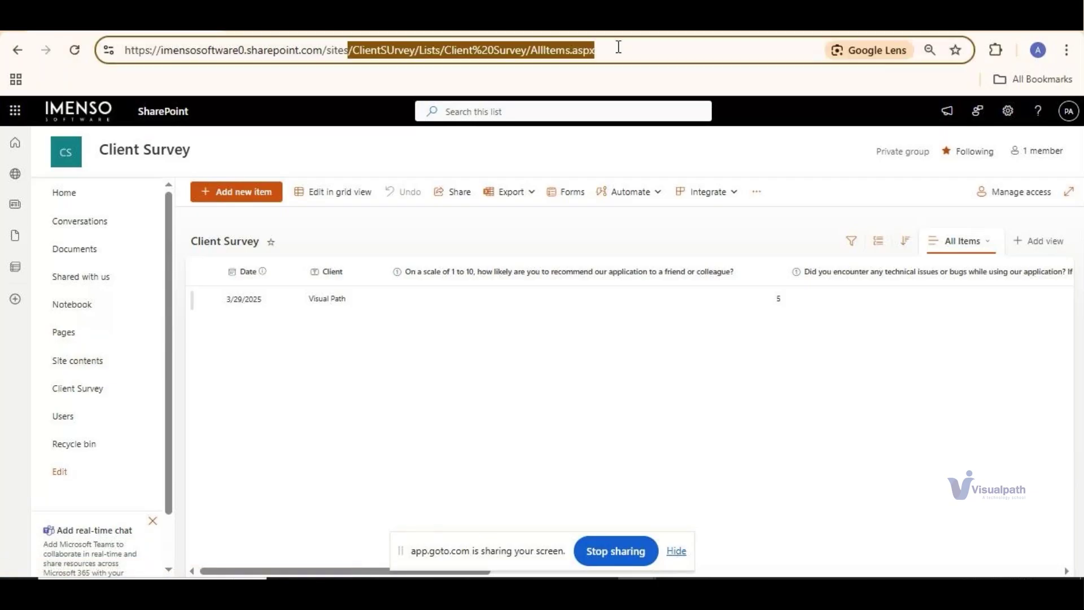
{"action": "key", "text": "BackSpace"}
{"action": "key", "text": "BackSpace"}
{"action": "key", "text": "BackSpace"}
{"action": "key", "text": "BackSpace"}
{"action": "key", "text": "BackSpace"}
{"action": "key", "text": "BackSpace"}
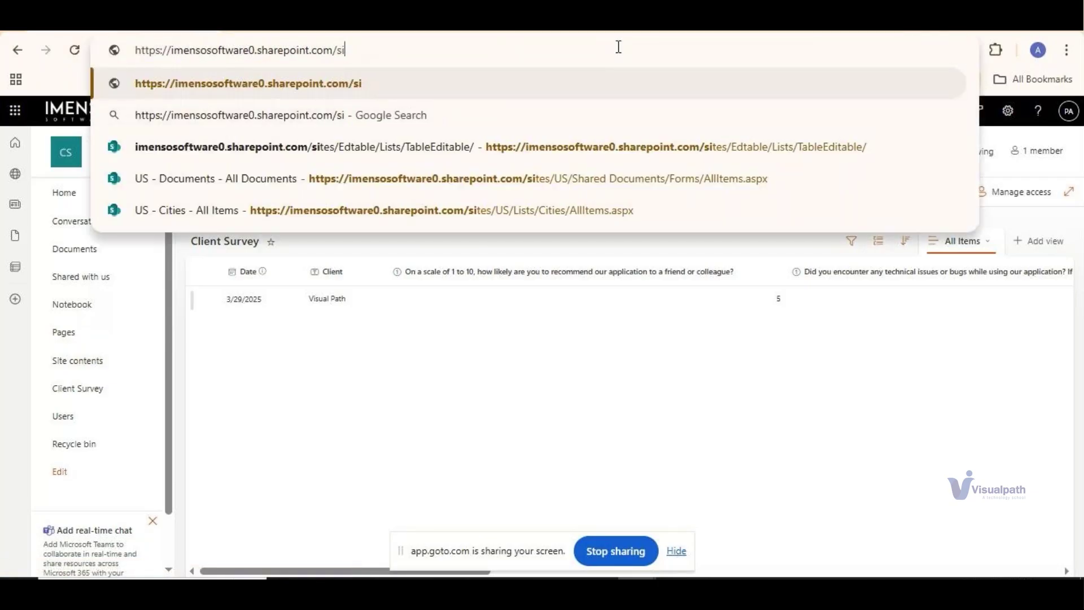
{"action": "key", "text": "Return"}
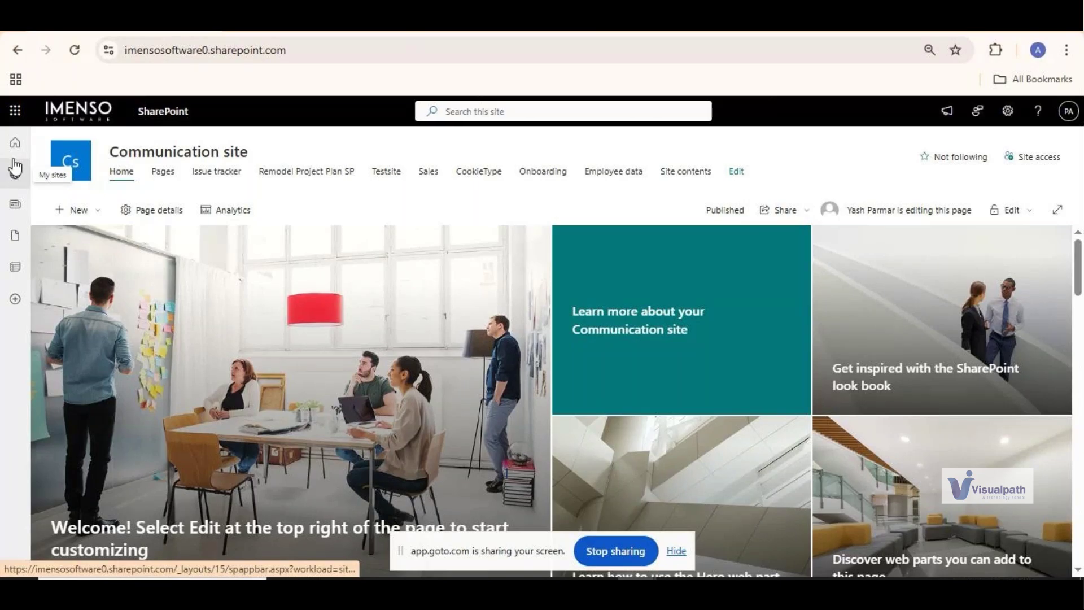
Step: Open the Client Survey site from the frequent sites, view its new content options, and go to the Client Survey list
{"action": "left_click", "coordinate": [12, 184]}
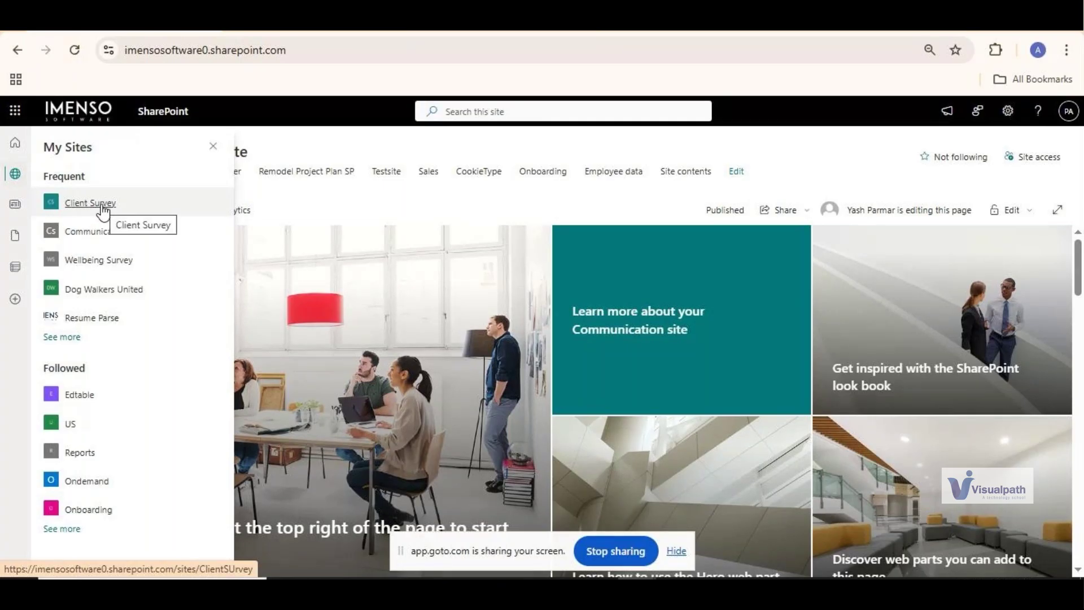
{"action": "left_click", "coordinate": [103, 207]}
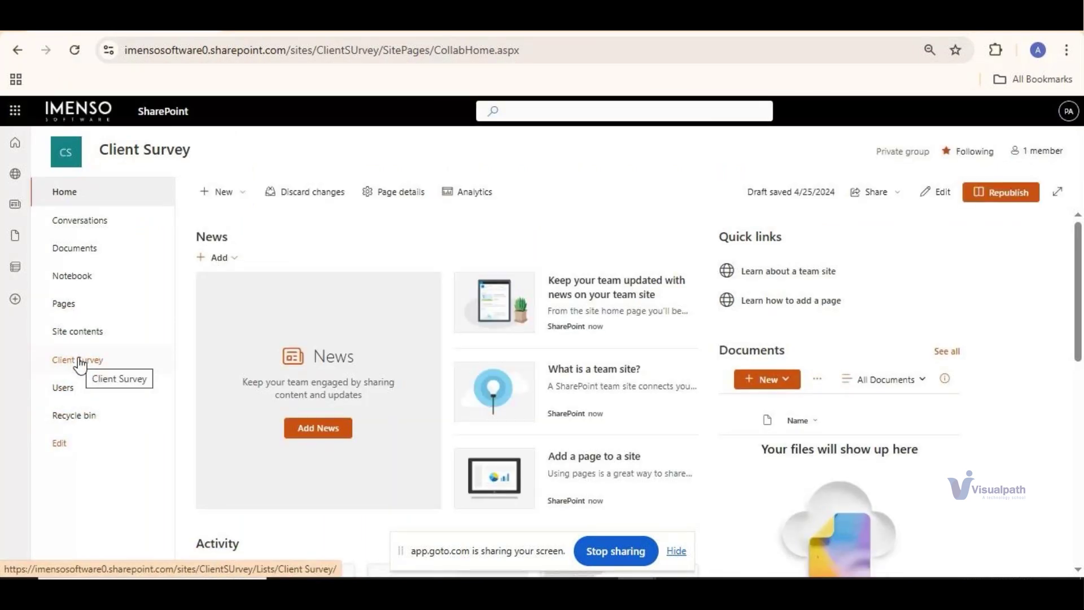
{"action": "left_click", "coordinate": [219, 192]}
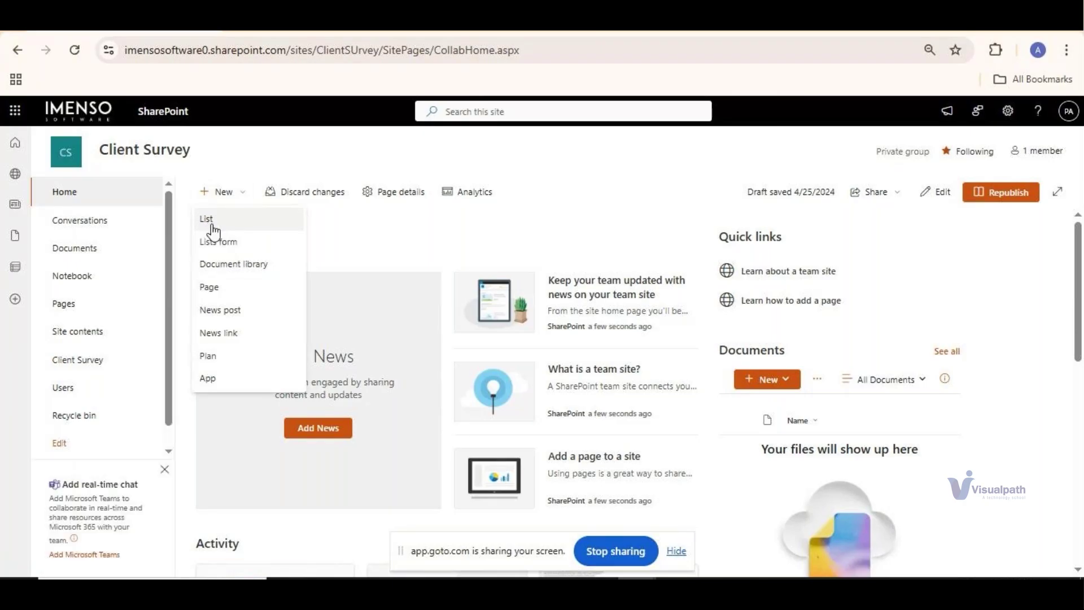
{"action": "left_click", "coordinate": [89, 367]}
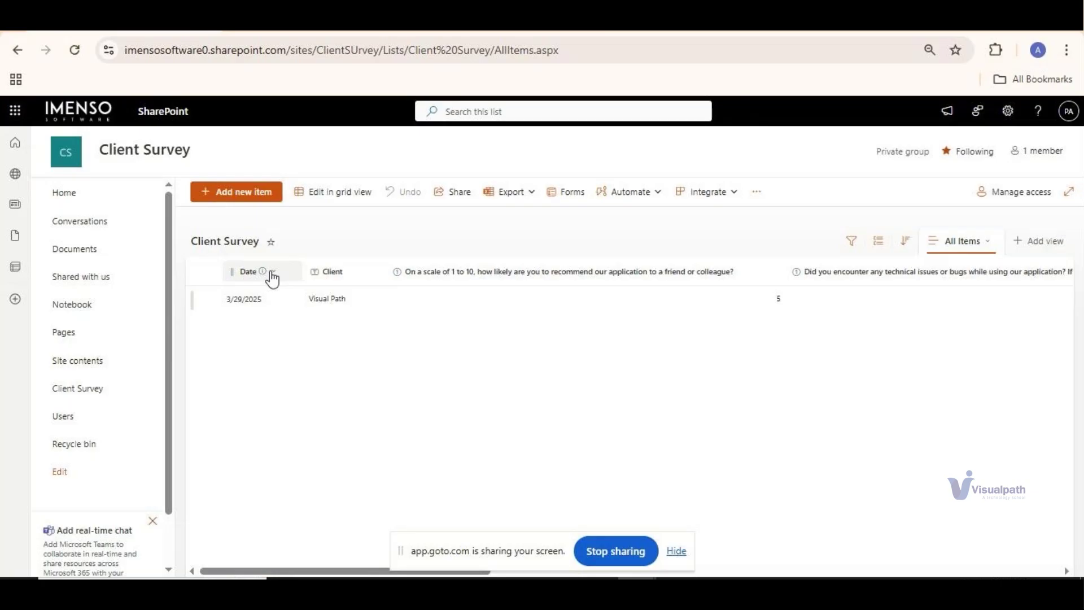
Step: Examine the Date column's options and look through all the question columns of the Client Survey list
{"action": "left_click", "coordinate": [273, 274]}
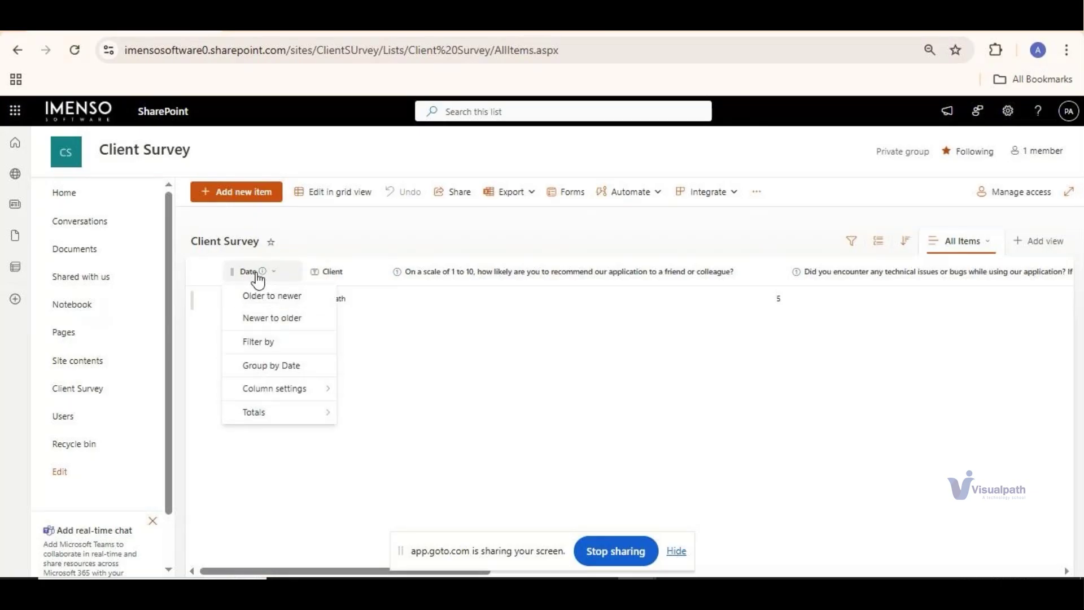
{"action": "left_click", "coordinate": [500, 382]}
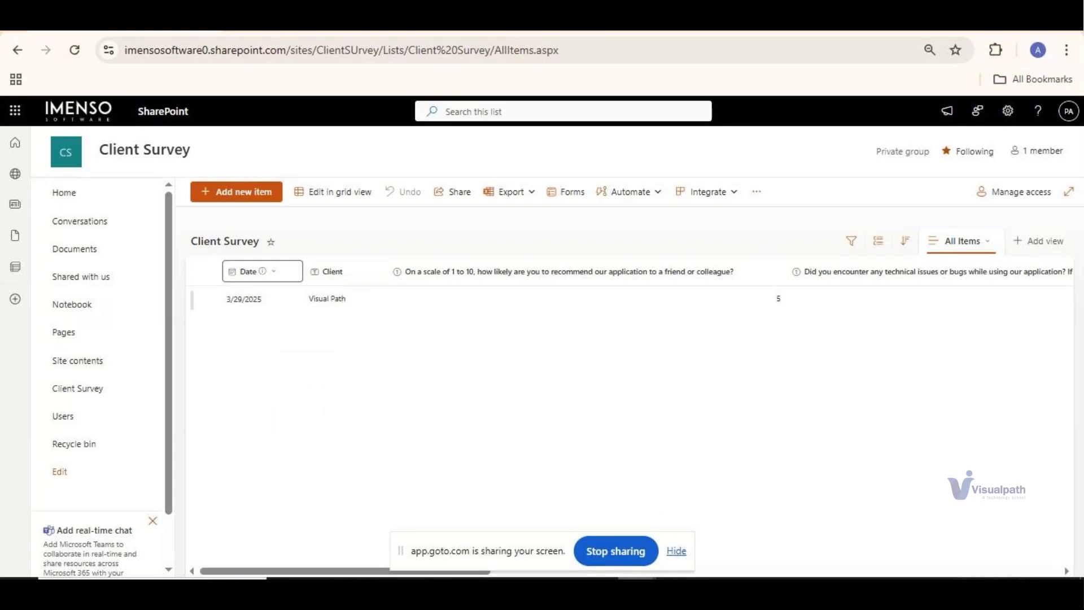
{"action": "left_click_drag", "start_coordinate": [303, 571], "coordinate": [878, 524]}
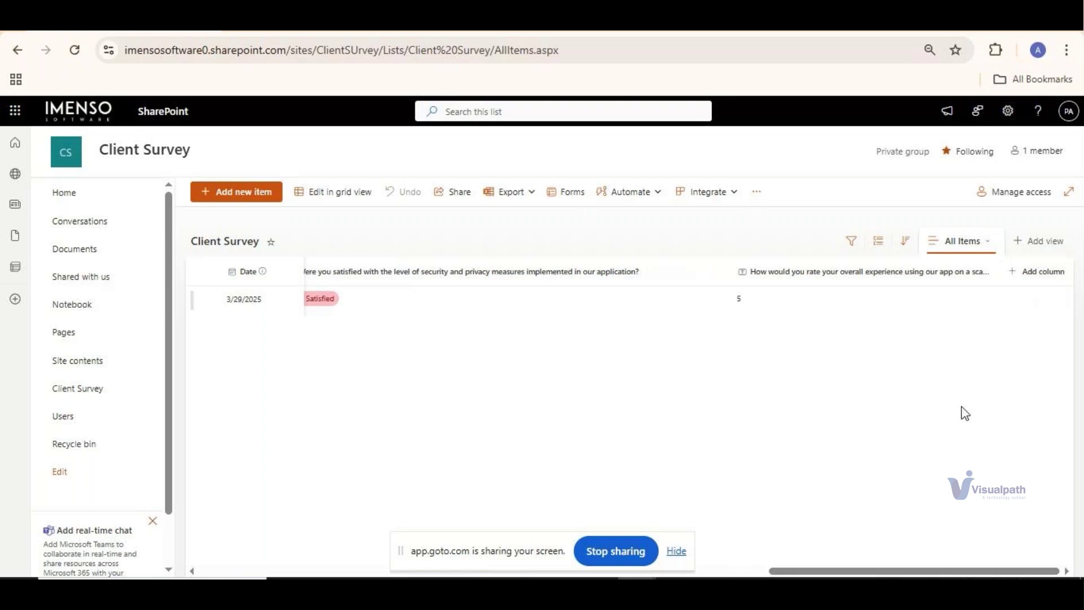
{"action": "left_click_drag", "start_coordinate": [941, 575], "coordinate": [371, 574]}
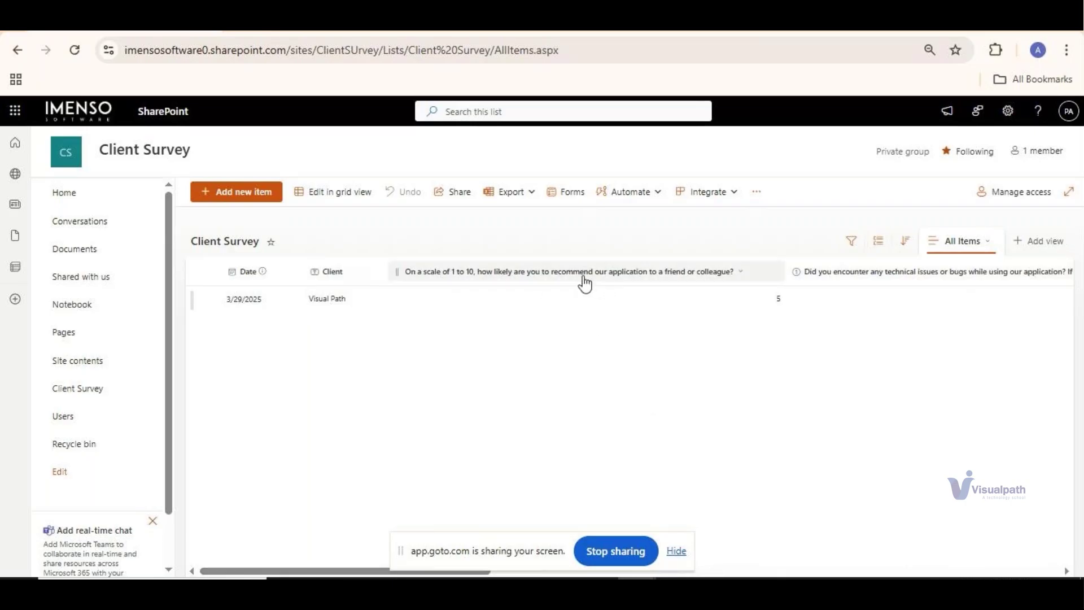
Step: Inspect the settings of the recommendation-scale column, including the available column types, and cancel without changes
{"action": "left_click", "coordinate": [695, 276]}
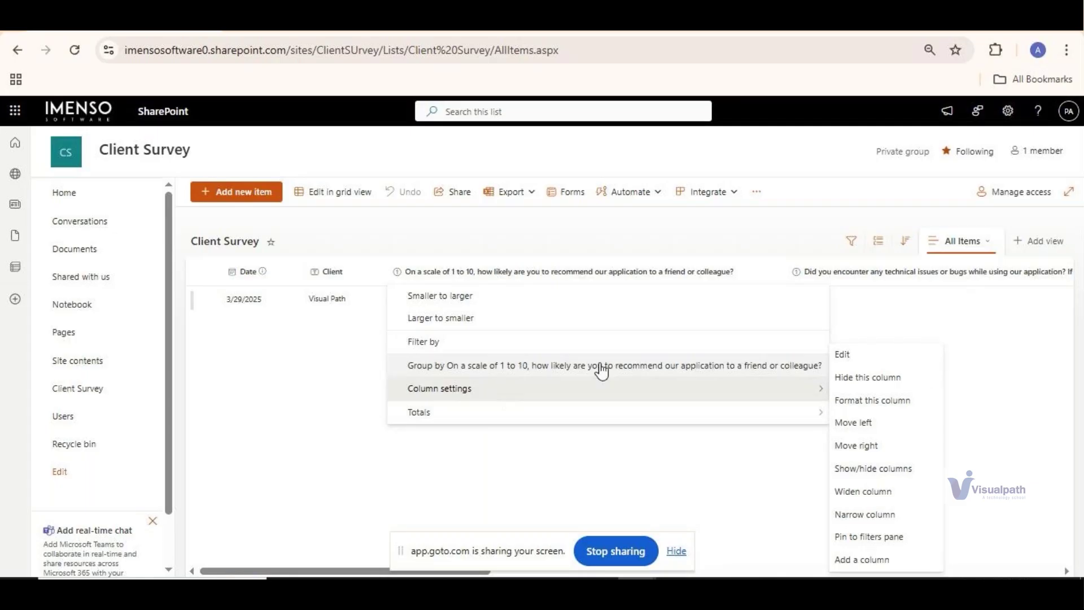
{"action": "left_click", "coordinate": [847, 355]}
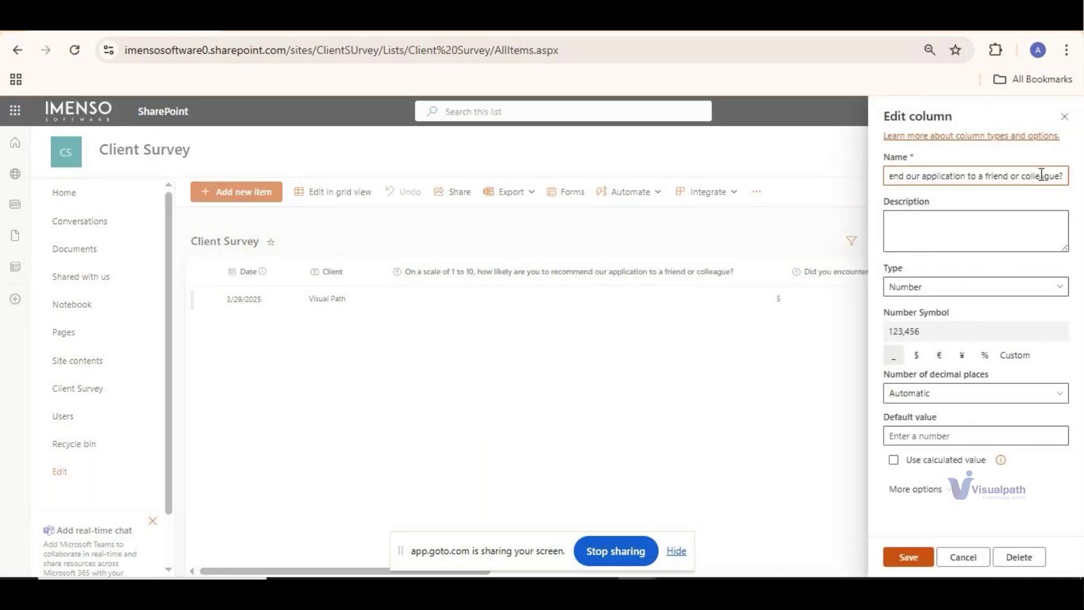
{"action": "left_click", "coordinate": [1010, 289]}
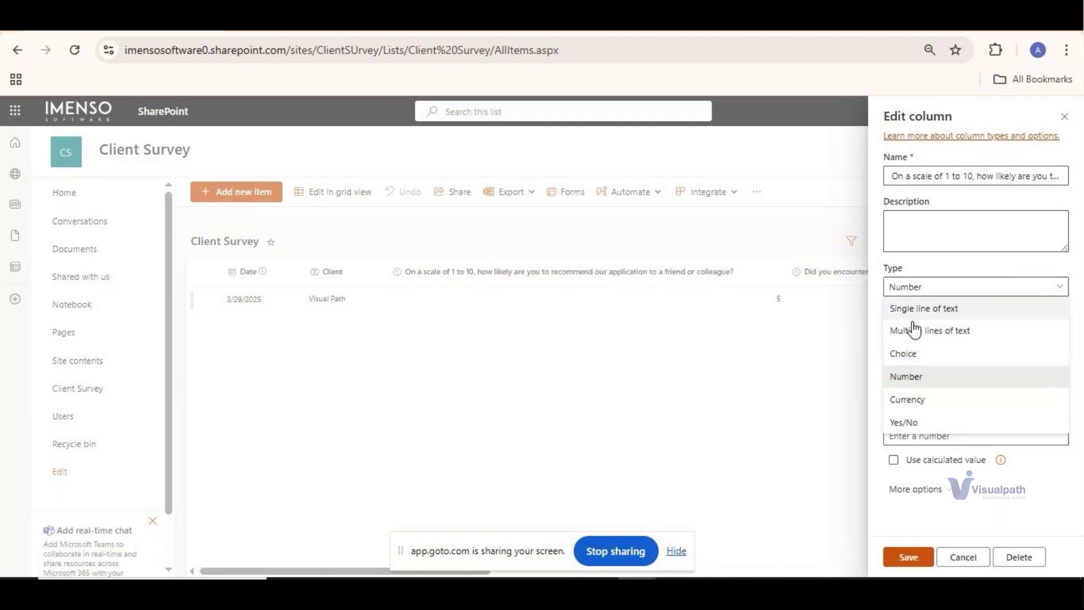
{"action": "left_click", "coordinate": [788, 373]}
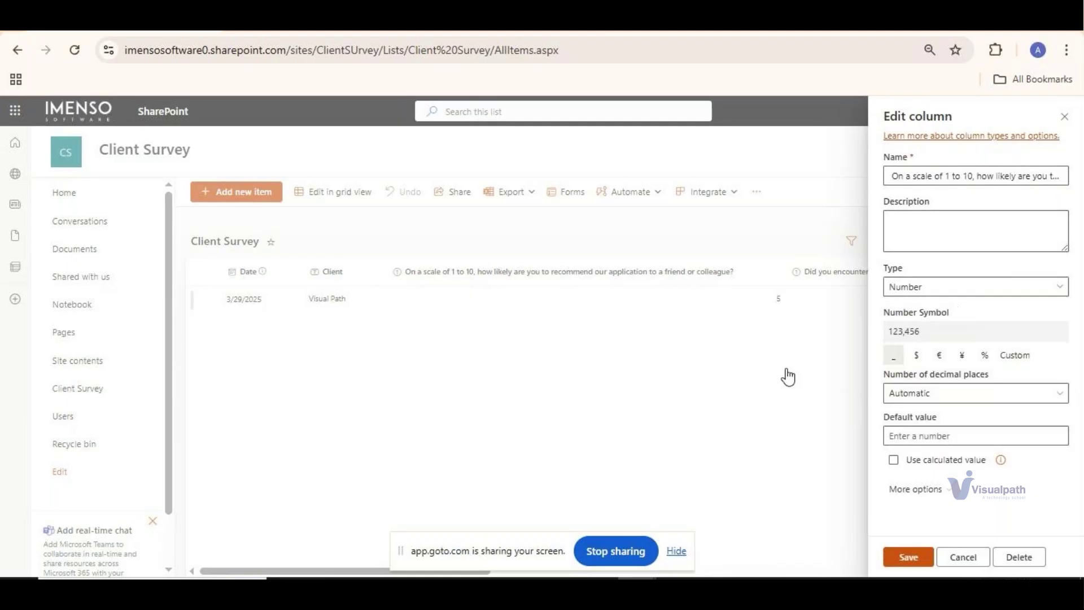
{"action": "left_click", "coordinate": [963, 556]}
Step: Inspect the choices defined for the security and privacy satisfaction column, cancel without changes, and look back over the list
{"action": "left_click_drag", "start_coordinate": [333, 575], "coordinate": [755, 481]}
{"action": "left_click", "coordinate": [724, 277]}
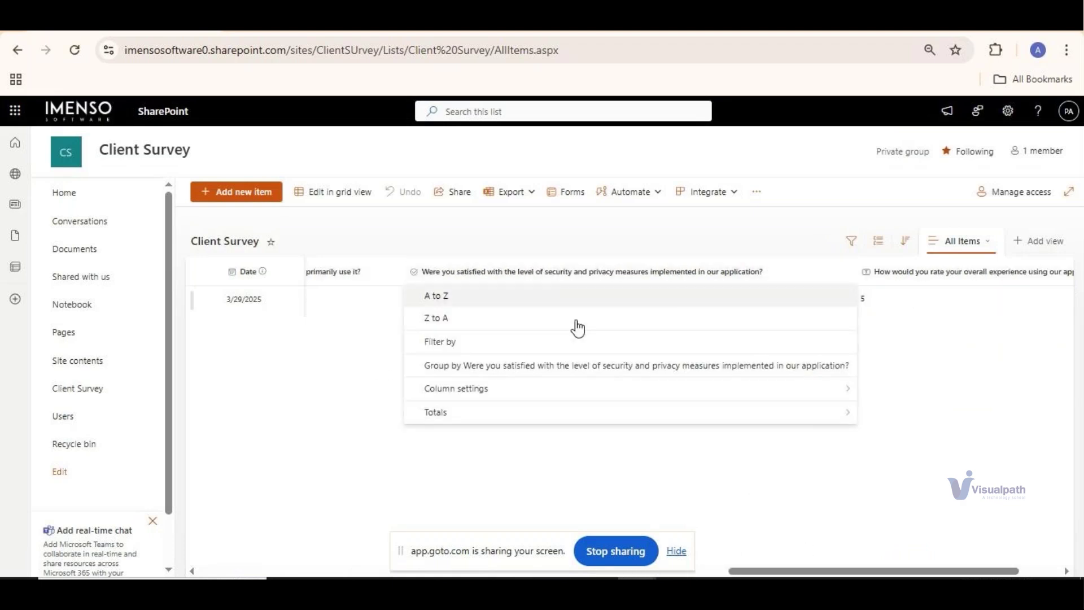
{"action": "mouse_move", "coordinate": [601, 395]}
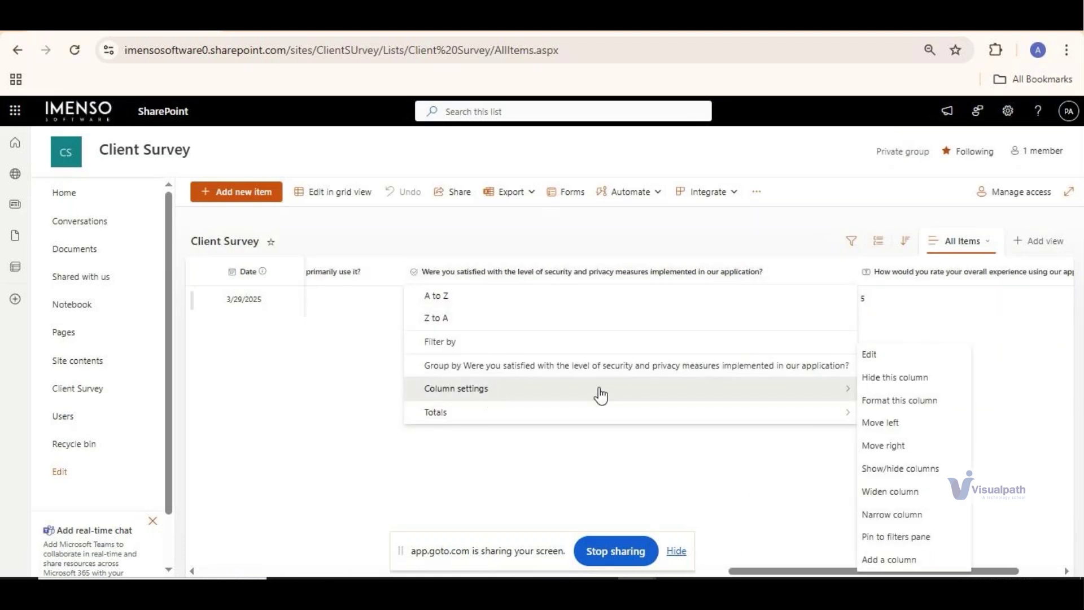
{"action": "left_click", "coordinate": [892, 354]}
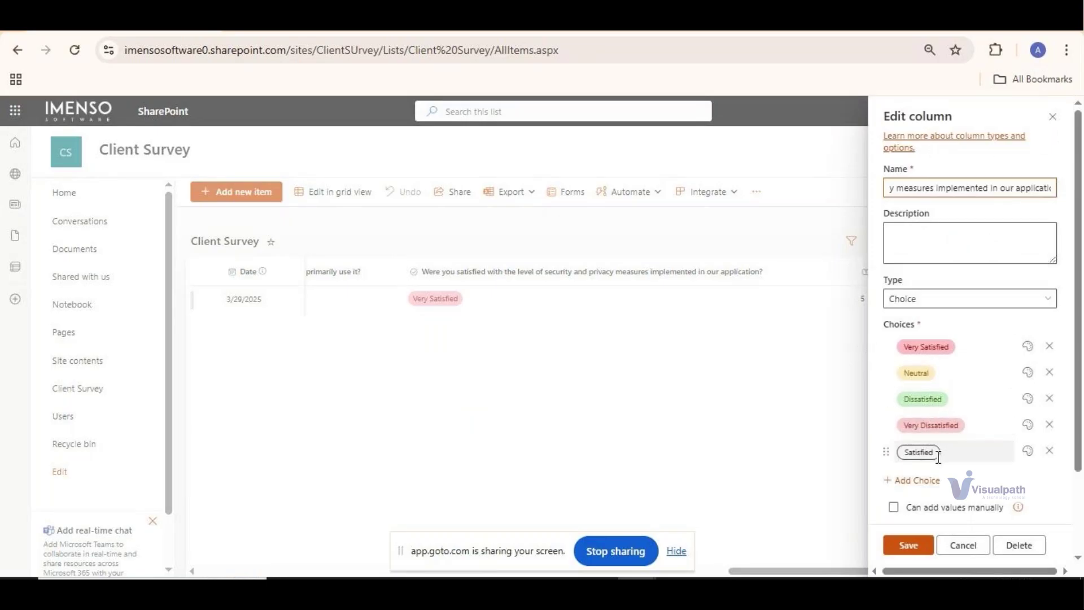
{"action": "left_click", "coordinate": [655, 395]}
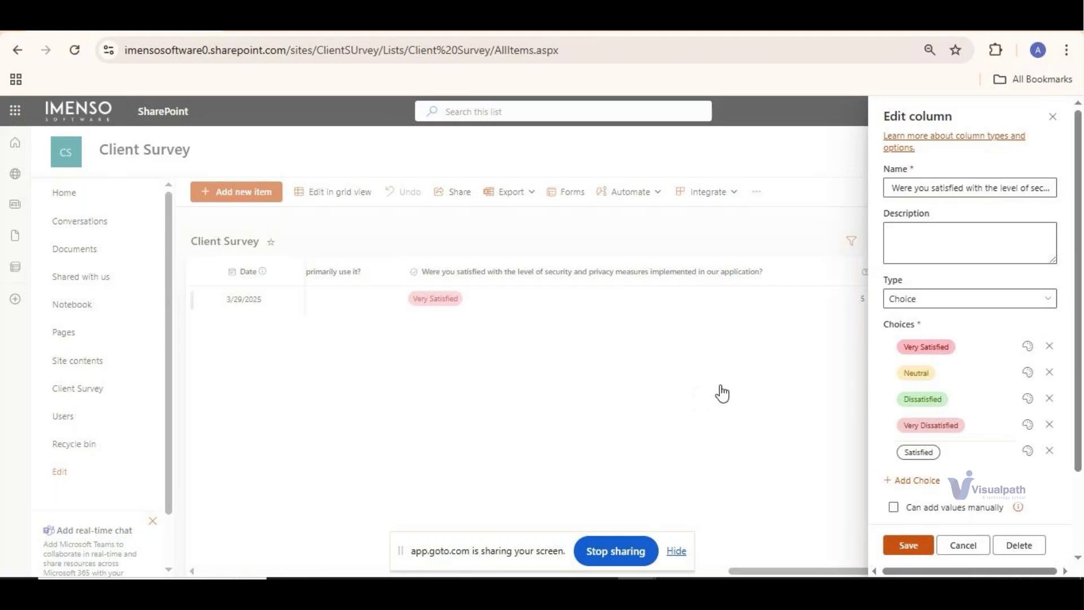
{"action": "left_click", "coordinate": [972, 546]}
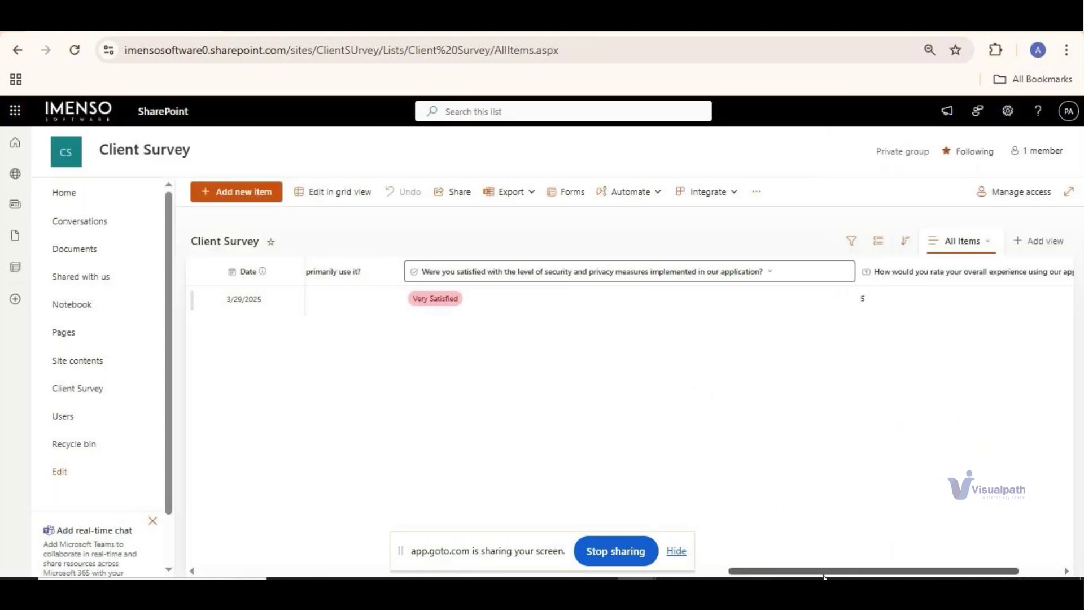
{"action": "scroll", "coordinate": [870, 572], "scroll_direction": "right", "scroll_amount": 1}
{"action": "left_click_drag", "start_coordinate": [869, 571], "coordinate": [262, 567]}
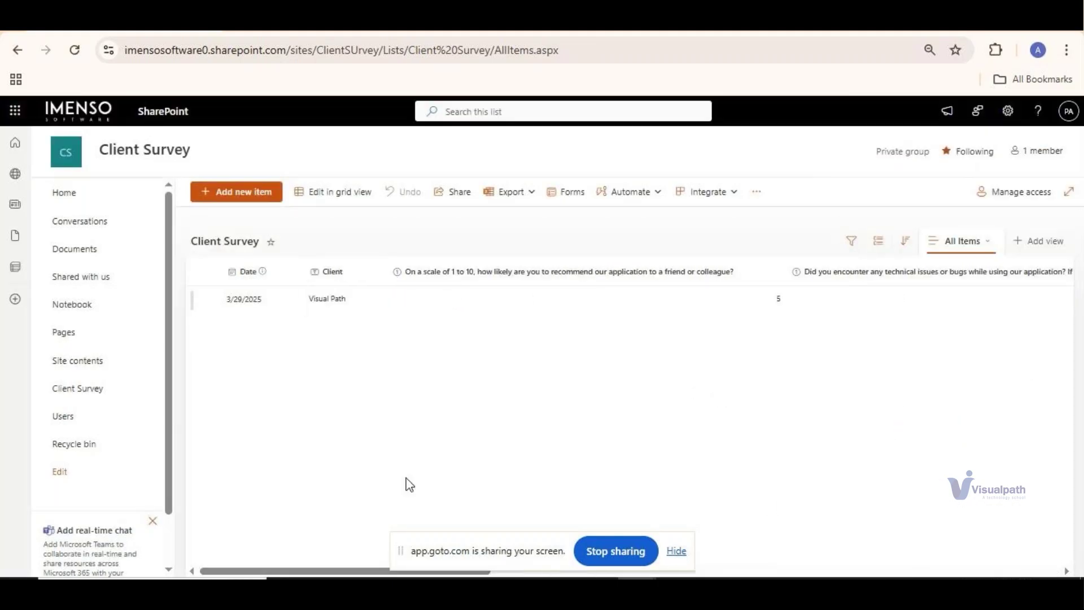
Step: Return to the Power Apps maker portal and open the page for creating new apps
{"action": "left_click", "coordinate": [283, 20]}
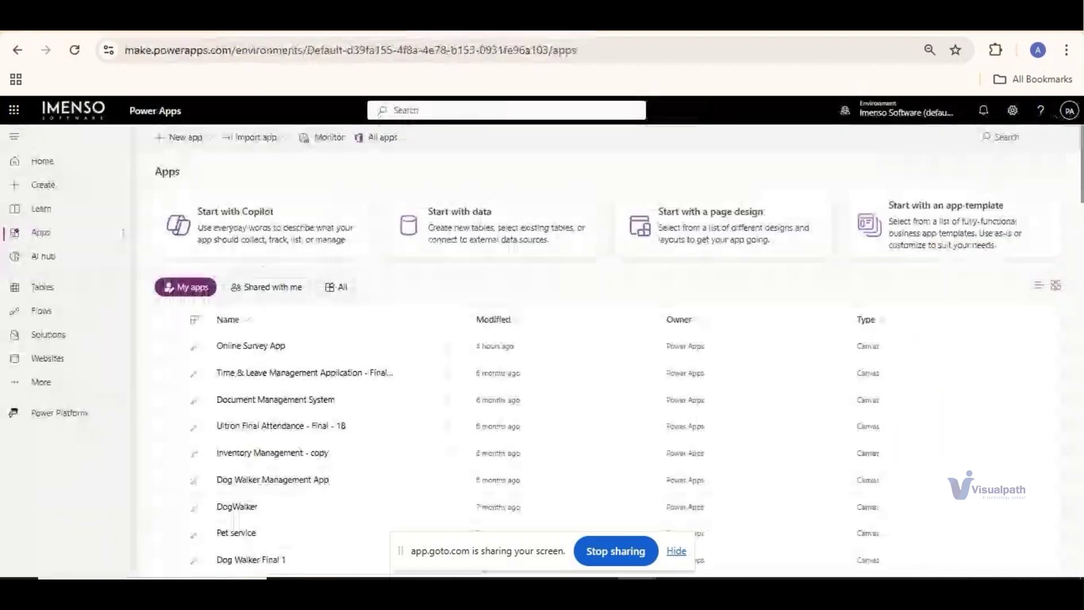
{"action": "left_click", "coordinate": [46, 190]}
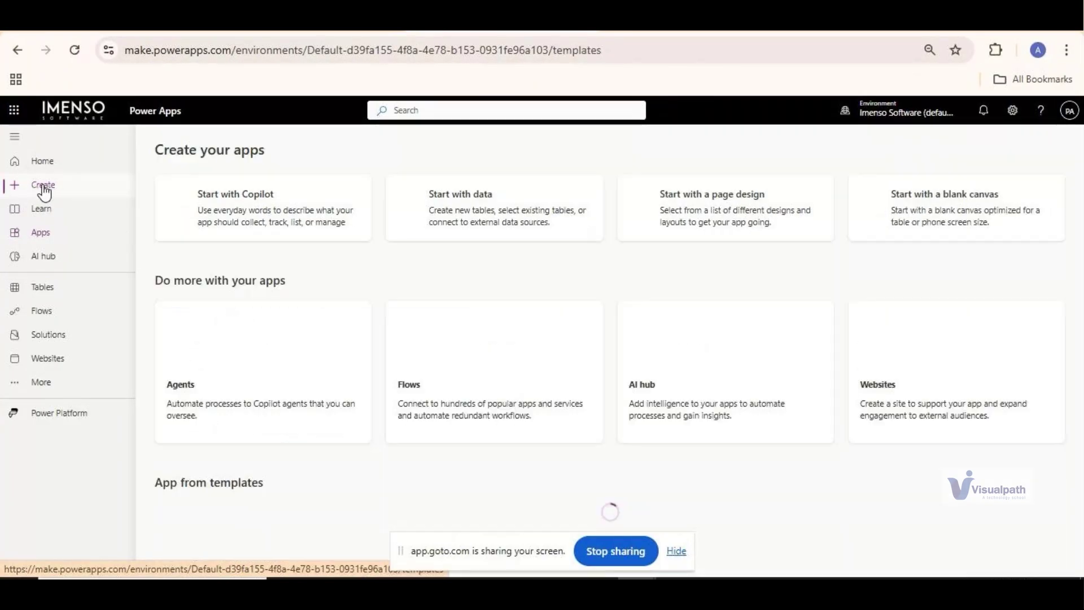
Step: Create a new app from a blank canvas in tablet size
{"action": "left_click", "coordinate": [972, 211]}
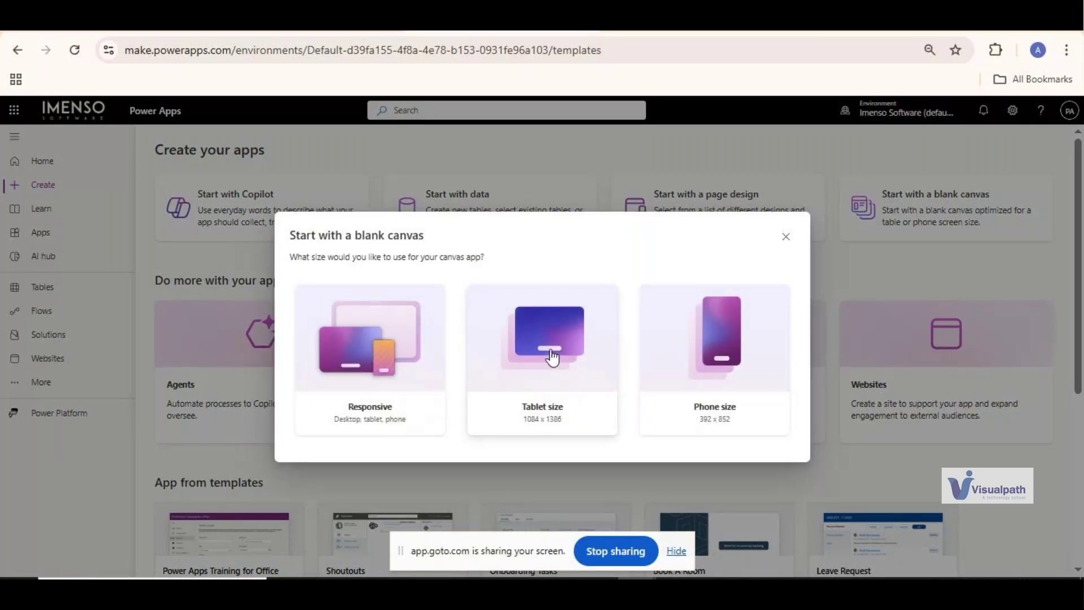
{"action": "left_click", "coordinate": [552, 358]}
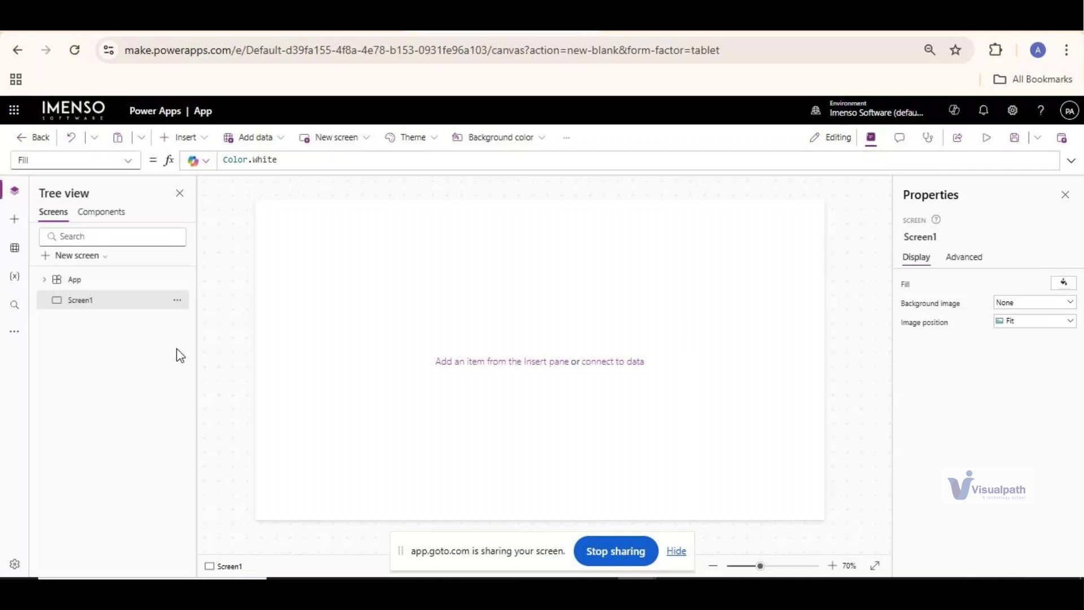
Step: Add the Client Survey list from the Client Survey SharePoint site as the app's data source, using an existing SharePoint connection
{"action": "left_click", "coordinate": [15, 249]}
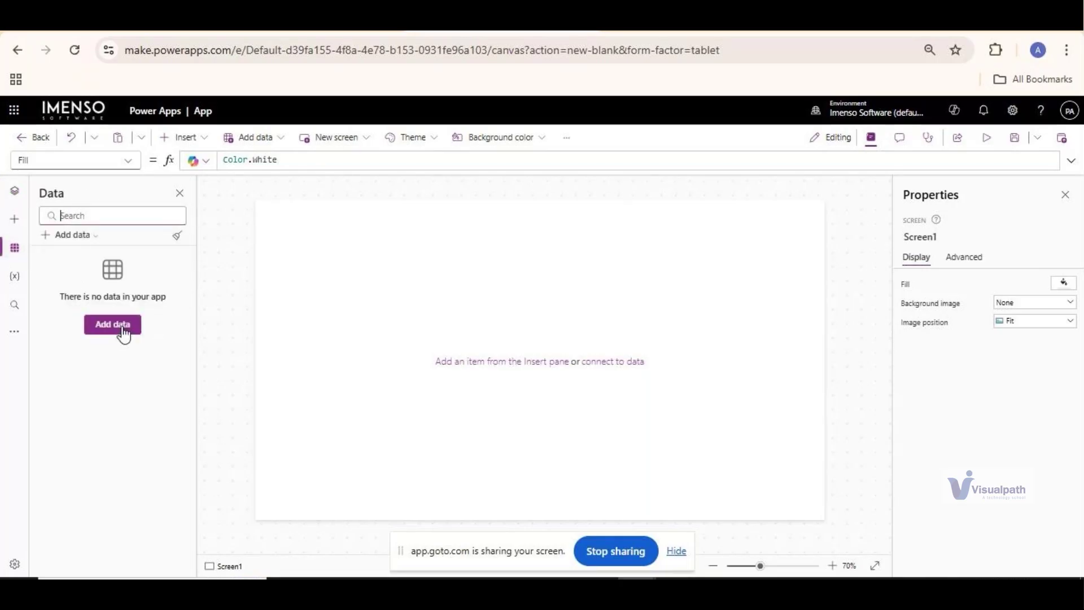
{"action": "left_click", "coordinate": [115, 327]}
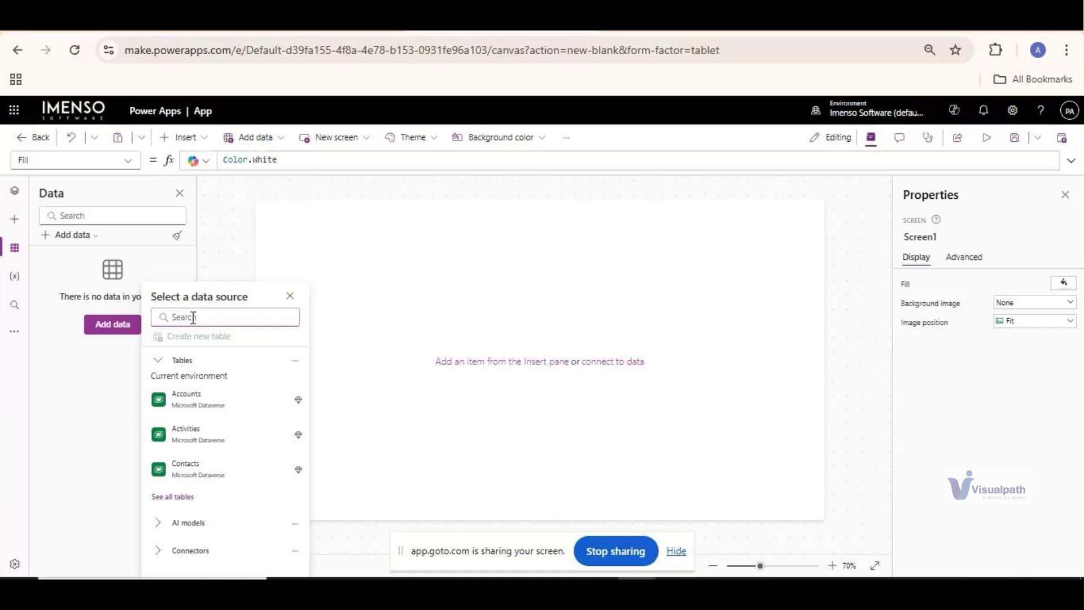
{"action": "type", "text": "share"}
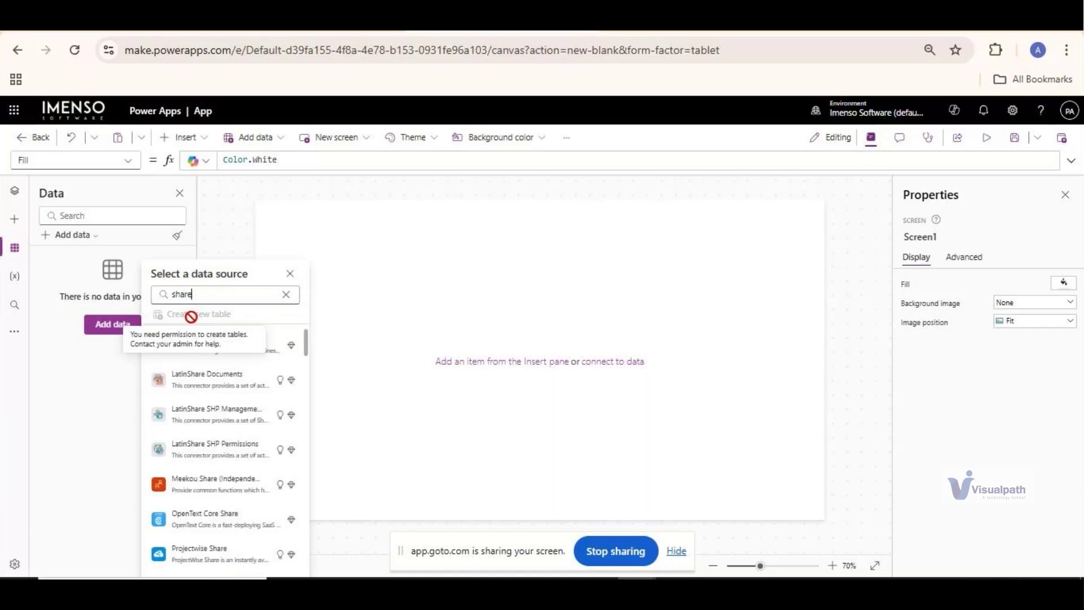
{"action": "type", "text": "point"}
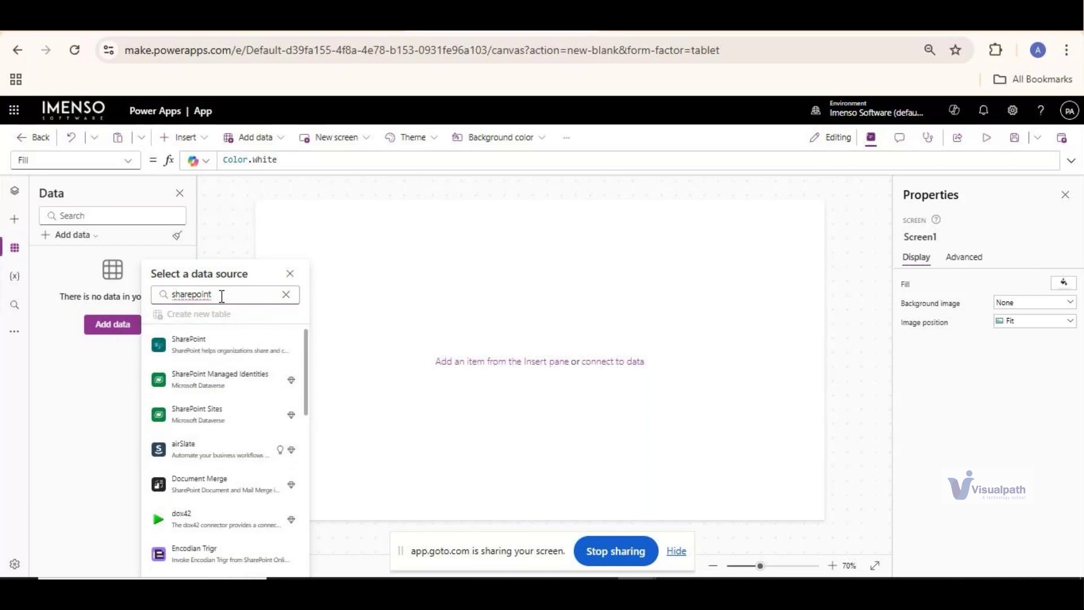
{"action": "mouse_move", "coordinate": [192, 349]}
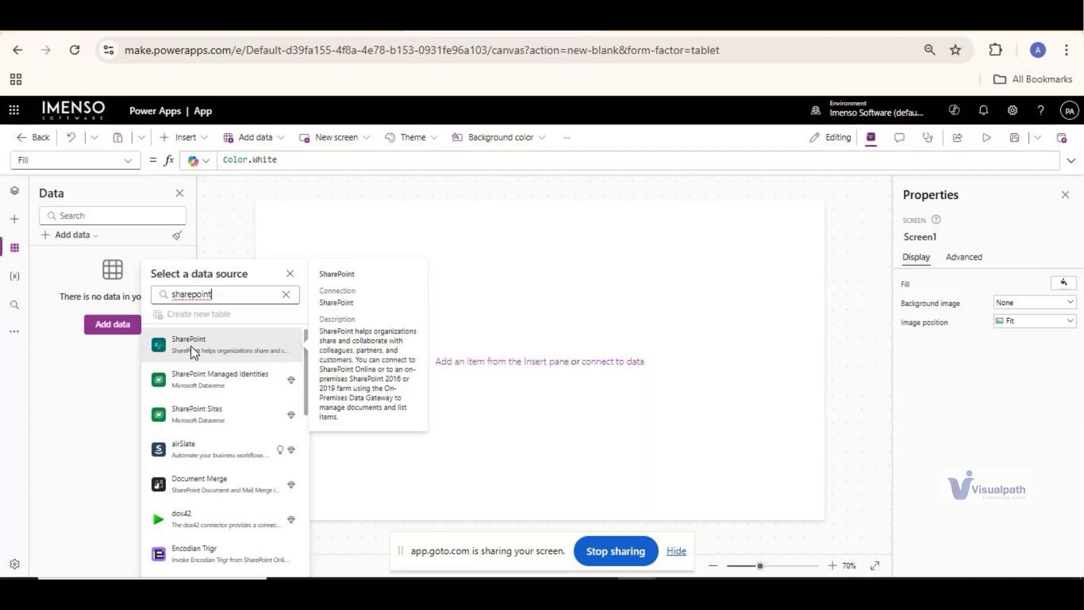
{"action": "left_click", "coordinate": [192, 351]}
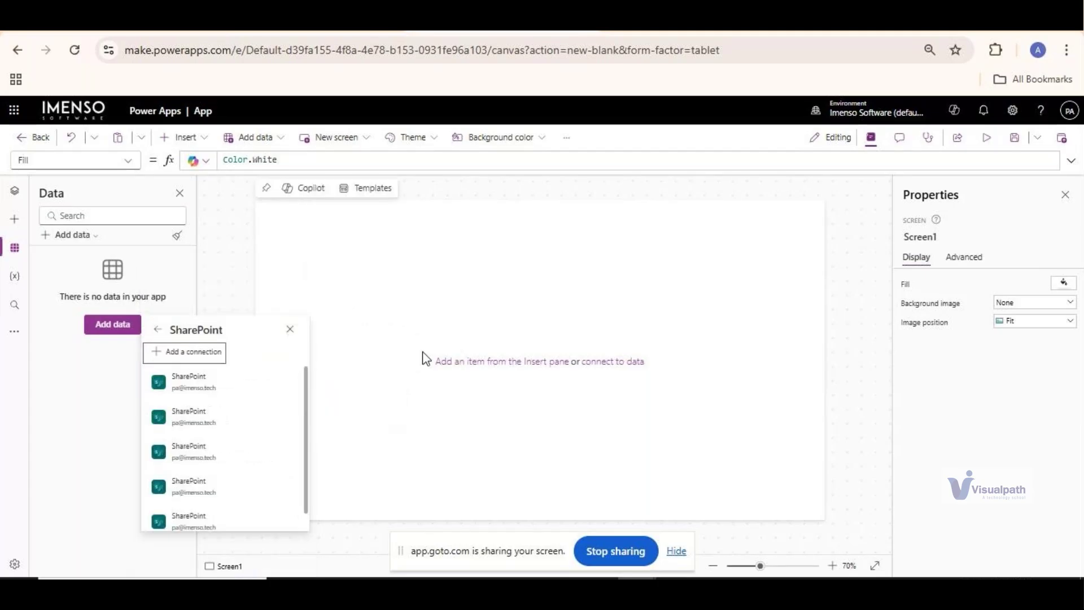
{"action": "mouse_move", "coordinate": [201, 388]}
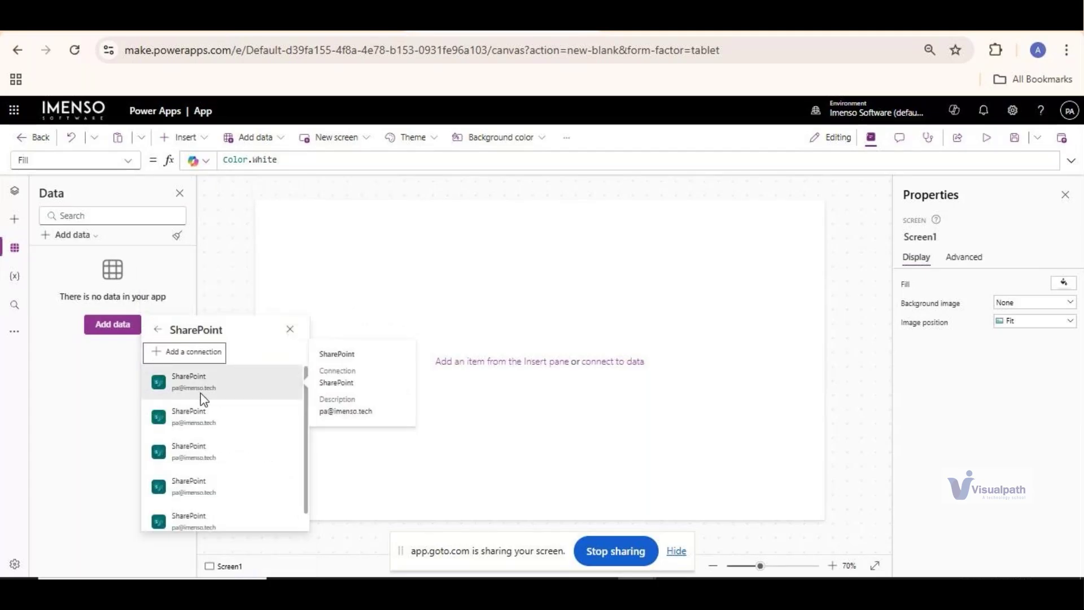
{"action": "left_click", "coordinate": [206, 390]}
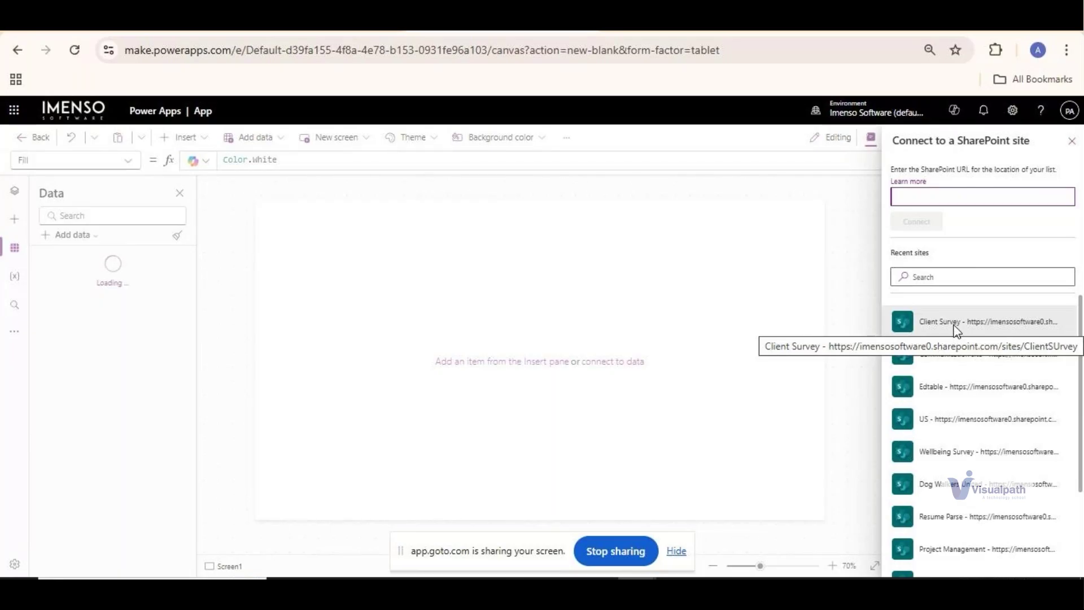
{"action": "left_click", "coordinate": [956, 330]}
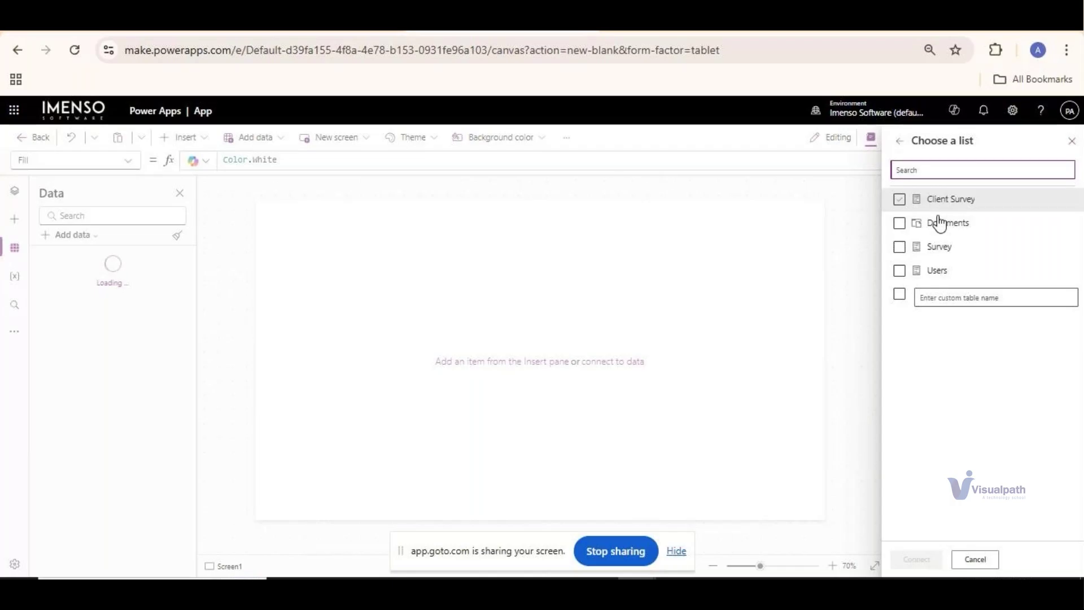
{"action": "left_click", "coordinate": [900, 201]}
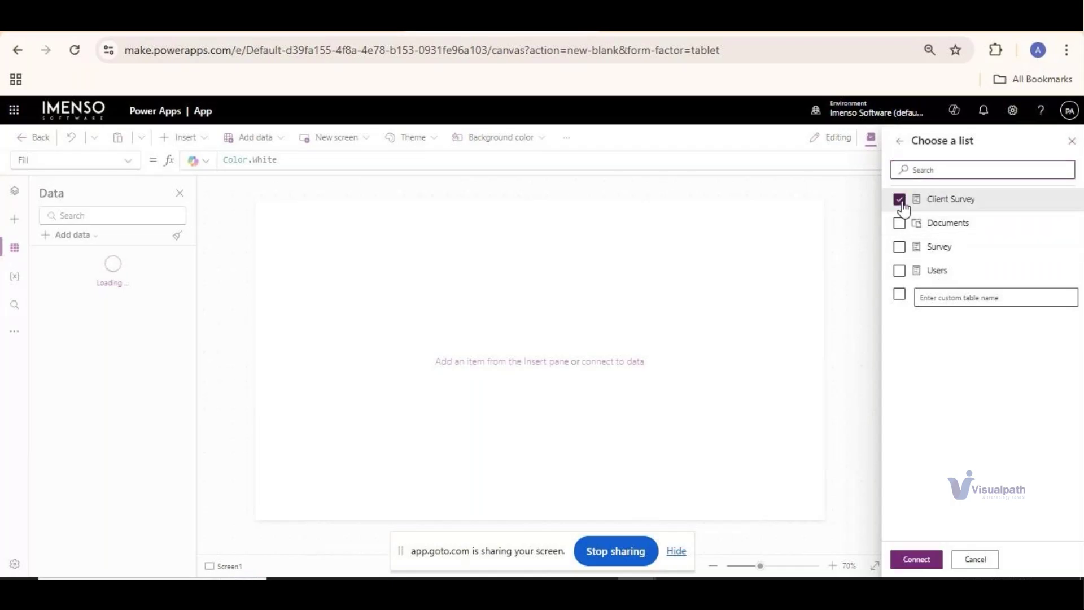
{"action": "left_click", "coordinate": [916, 567]}
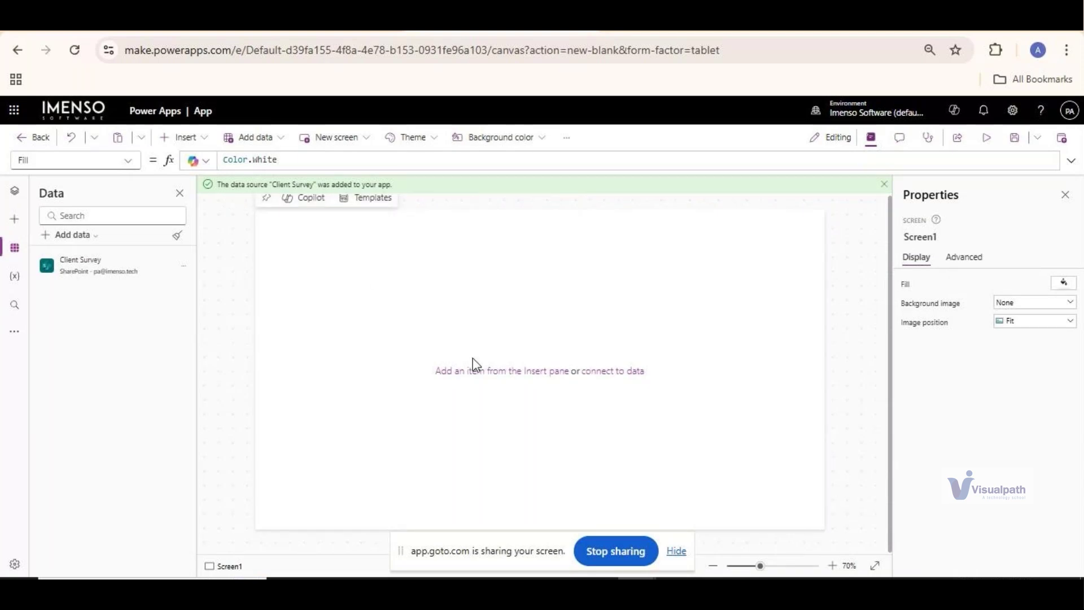
Step: Try to copy the welcome image from the Online Survey App's HomePage onto the new app's blank screen
{"action": "left_click", "coordinate": [189, 140]}
{"action": "left_click", "coordinate": [191, 143]}
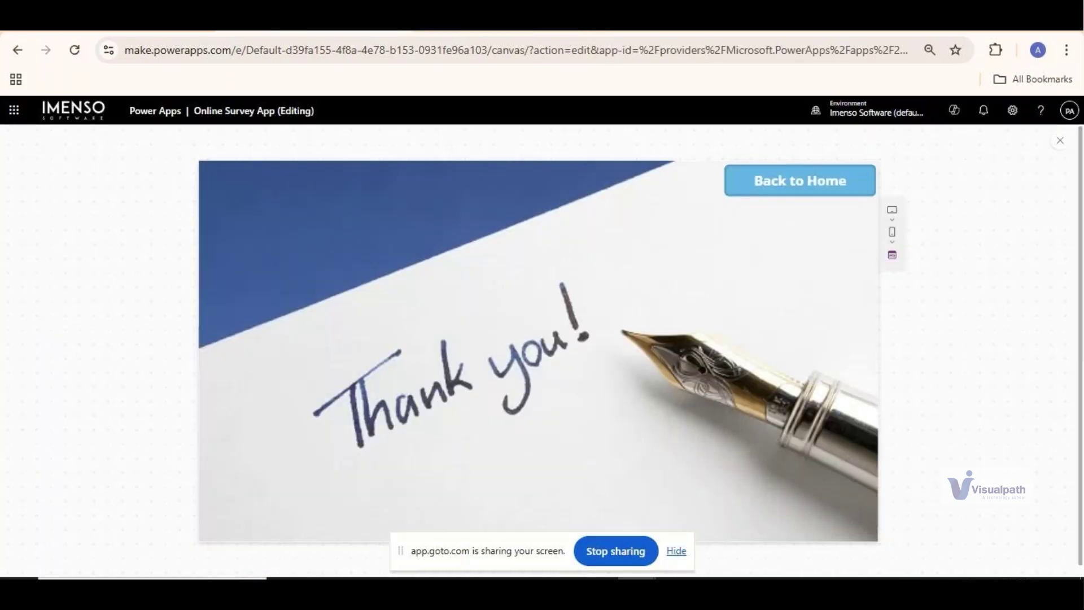
{"action": "key", "text": "Escape"}
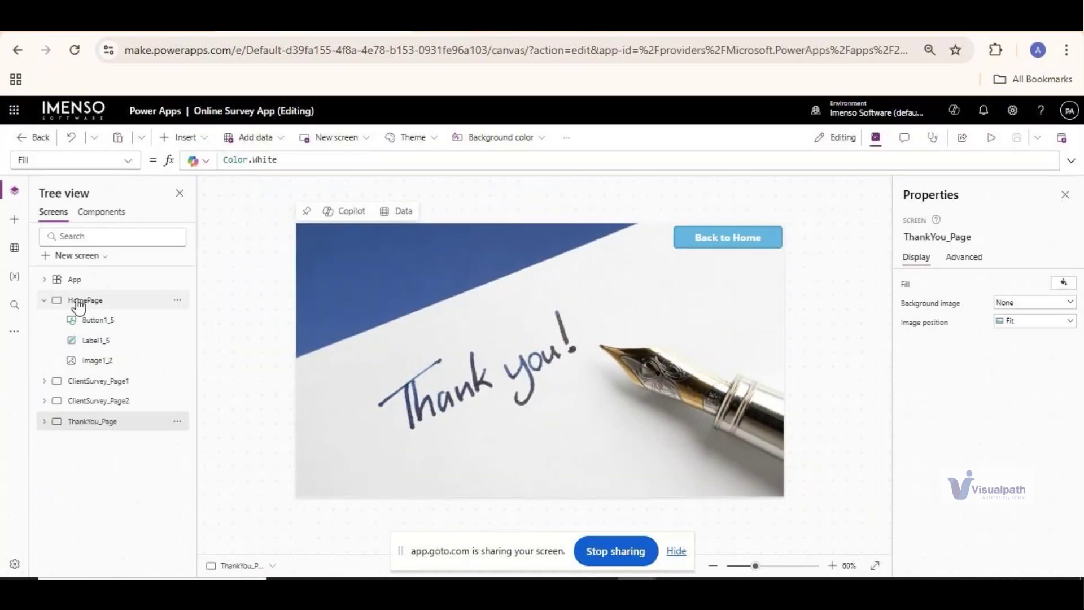
{"action": "left_click", "coordinate": [97, 302]}
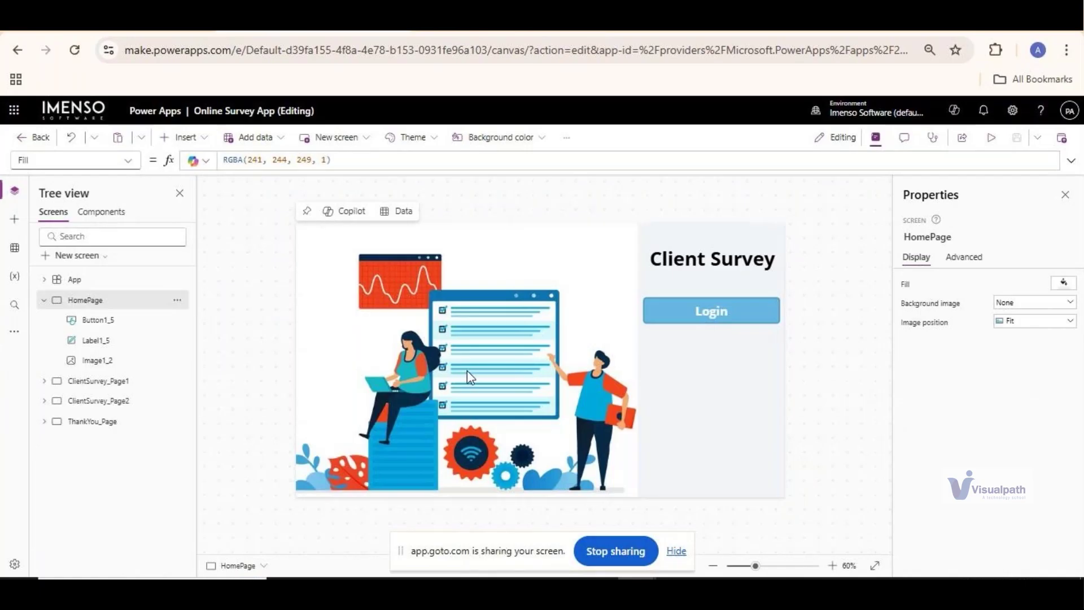
{"action": "left_click", "coordinate": [466, 370]}
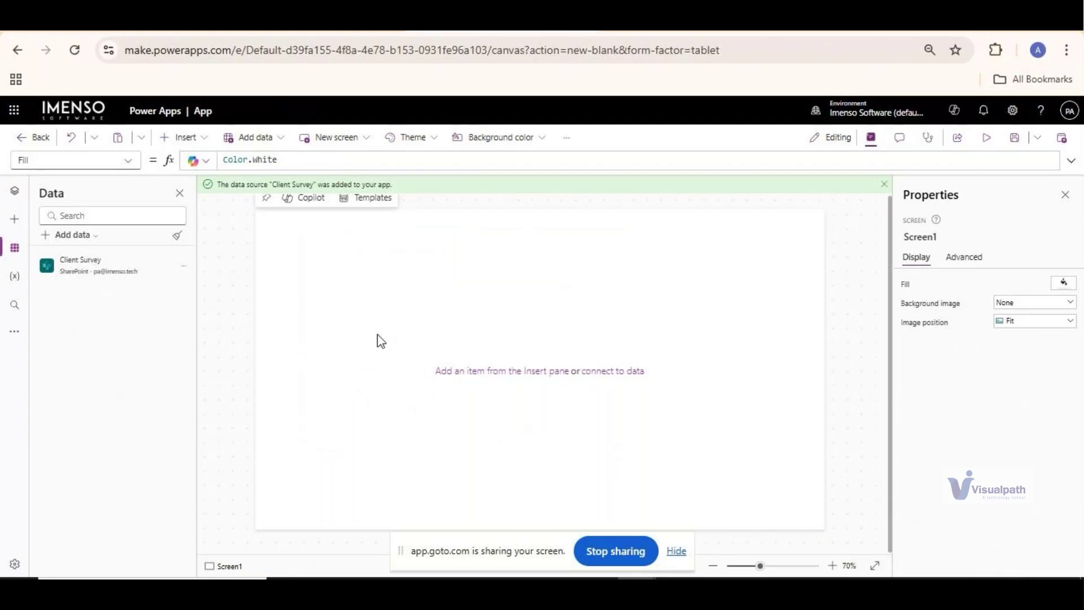
{"action": "left_click", "coordinate": [885, 185]}
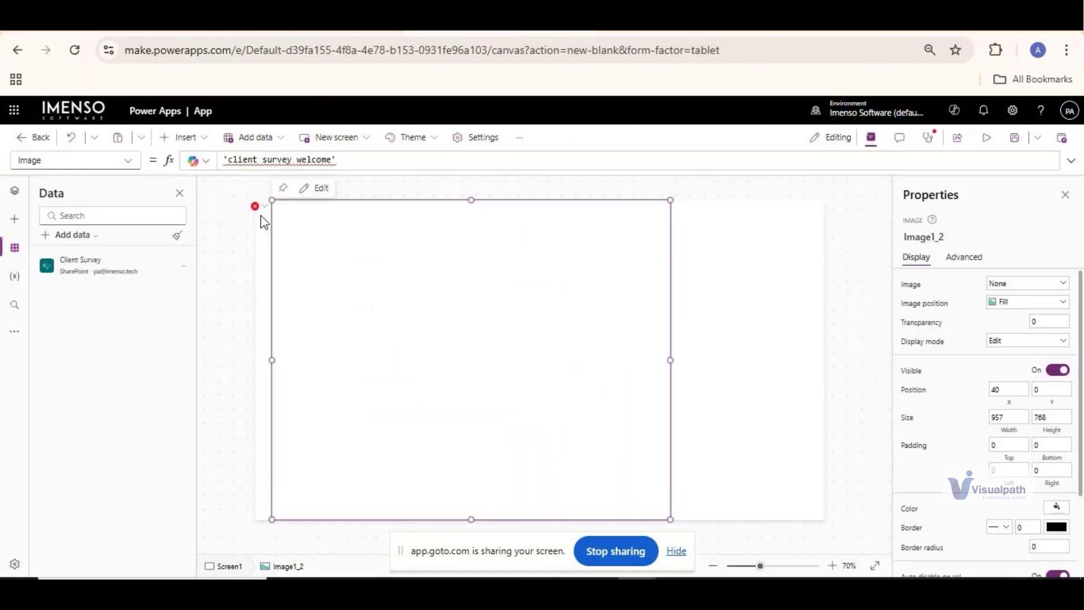
Step: Copy the welcome image again in the Online Survey App and delete the pasted image from the new app's screen
{"action": "left_click", "coordinate": [342, 161]}
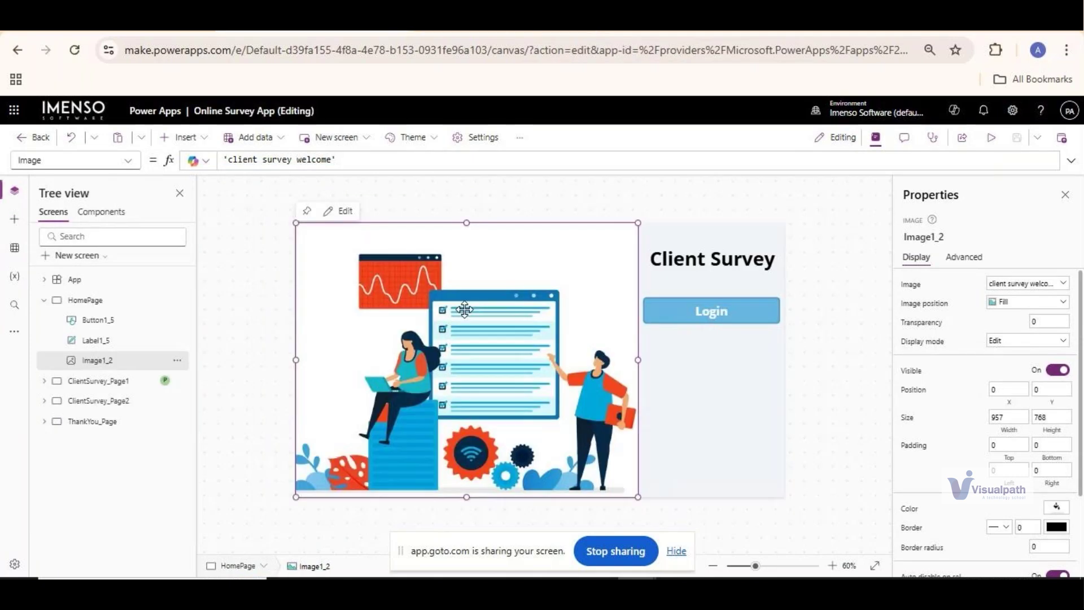
{"action": "right_click", "coordinate": [464, 309]}
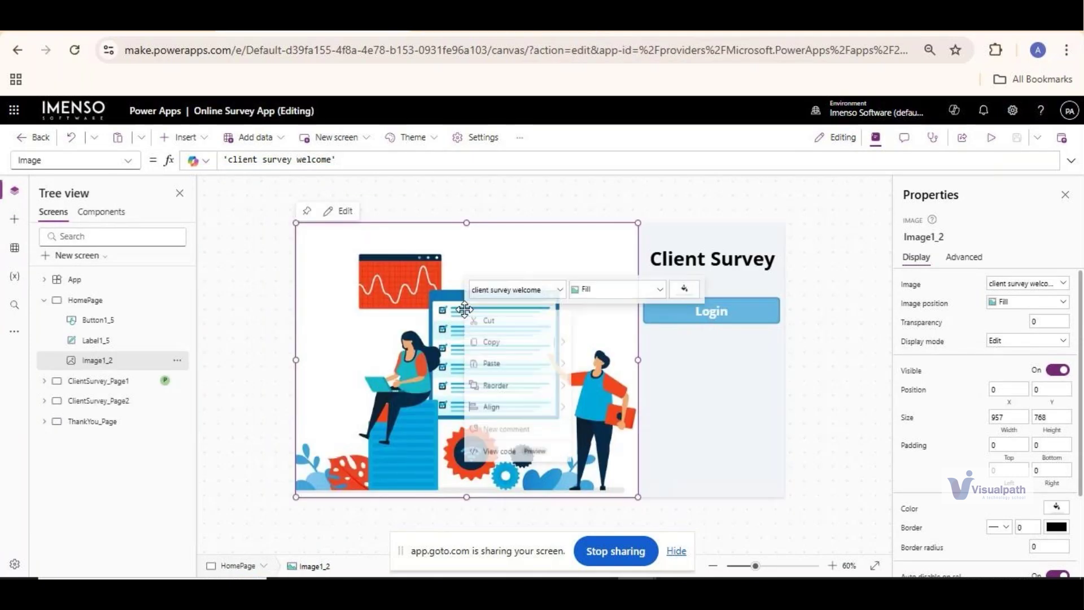
{"action": "left_click", "coordinate": [494, 342]}
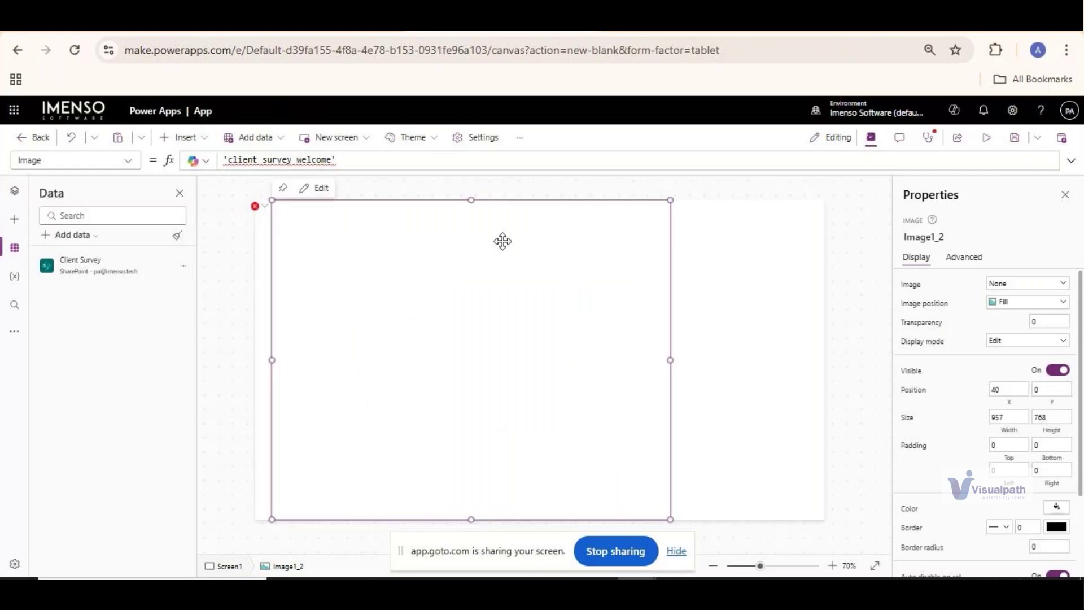
{"action": "key", "text": "Delete"}
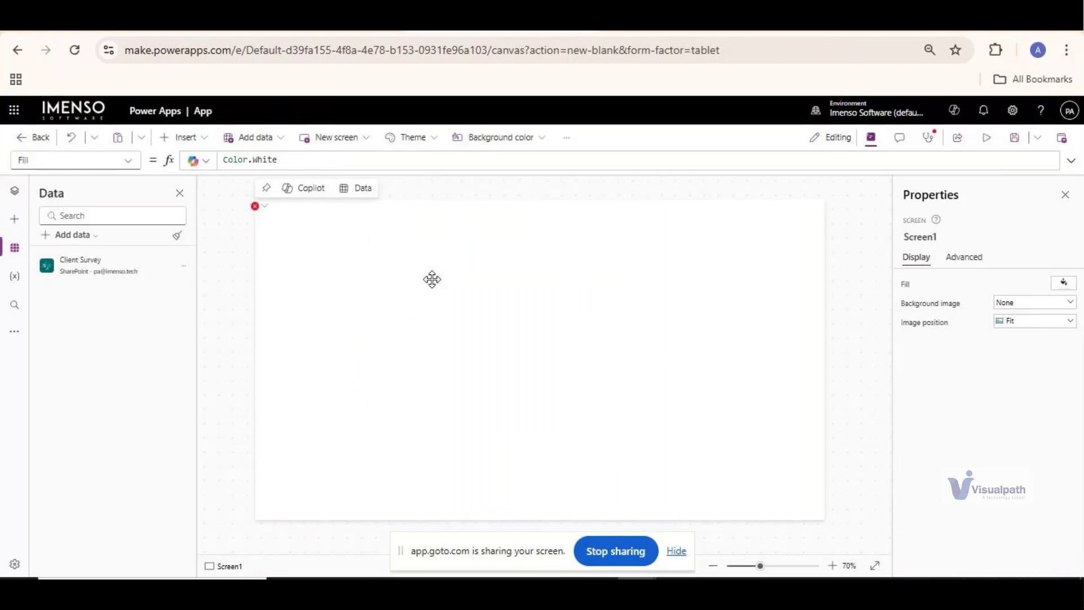
{"action": "key", "text": "ctrl+z"}
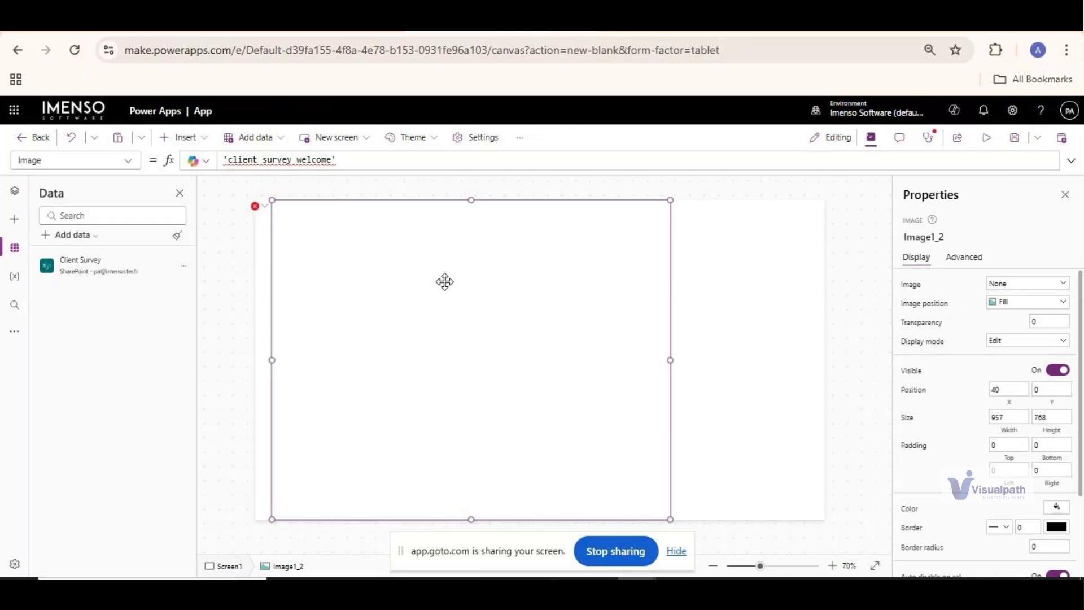
{"action": "key", "text": "Delete"}
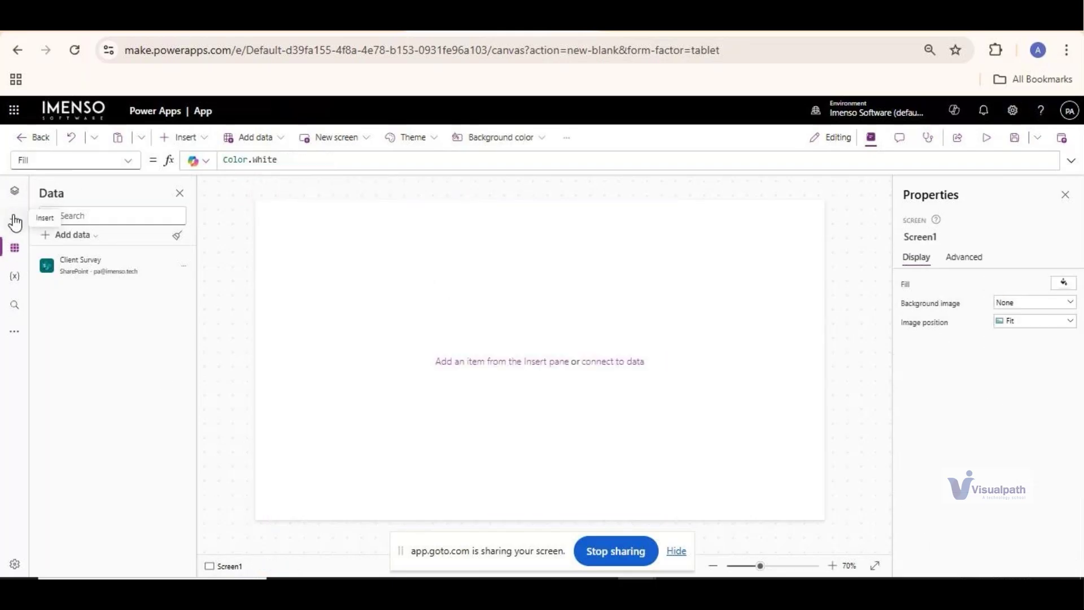
Step: Insert an edit form on Screen1 and connect it to the Client Survey data source
{"action": "left_click", "coordinate": [14, 195]}
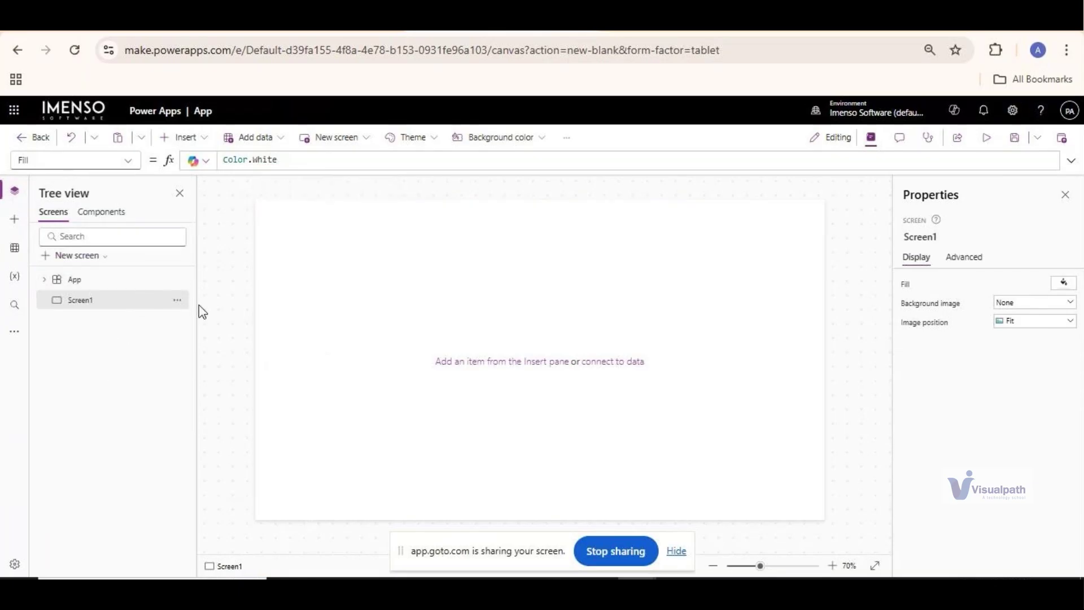
{"action": "left_click", "coordinate": [180, 138]}
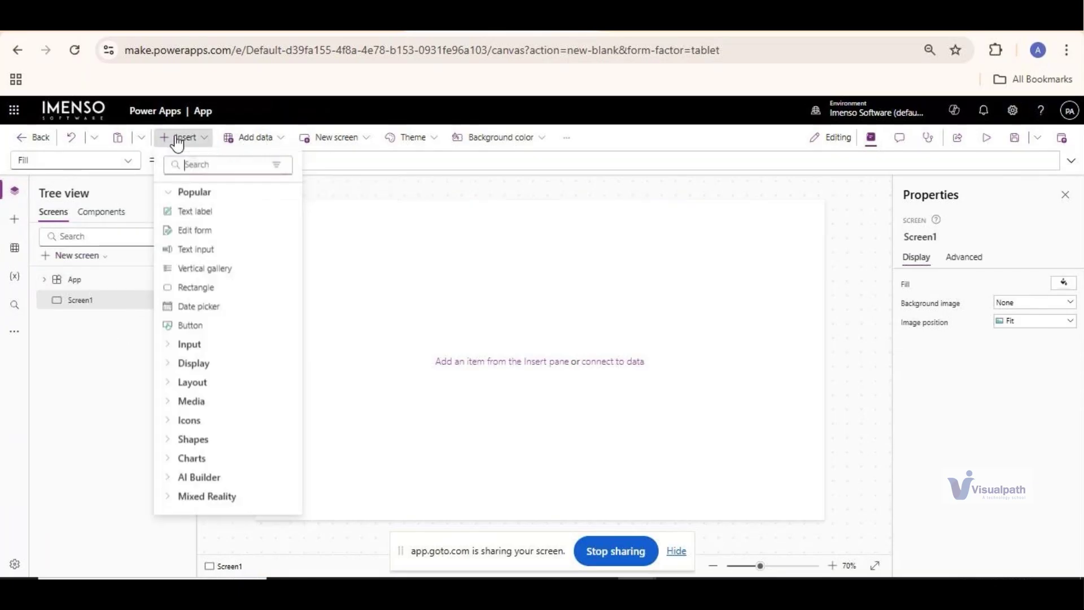
{"action": "type", "text": "for"}
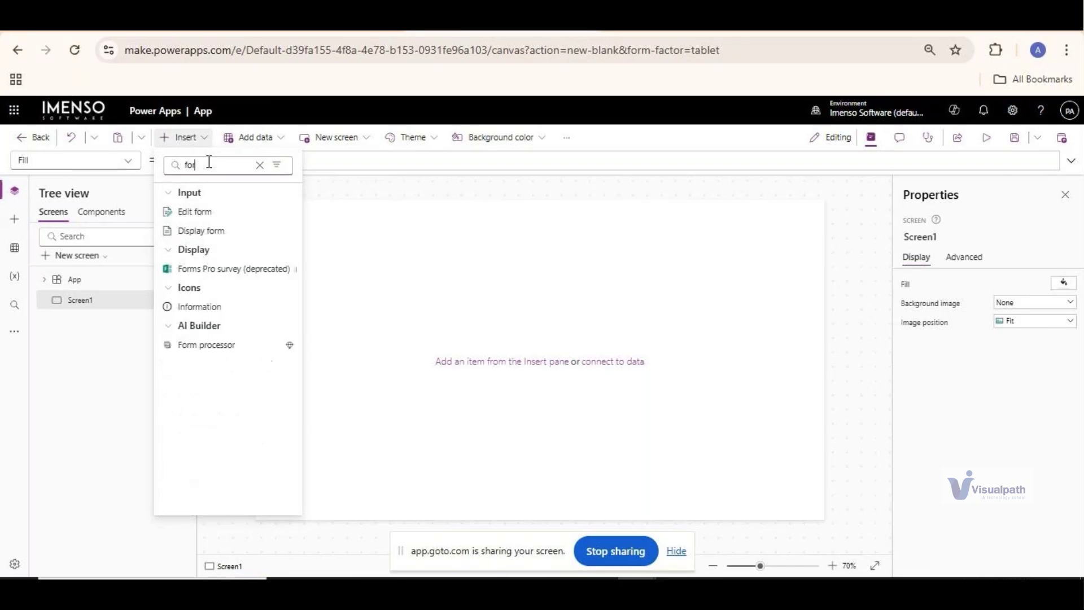
{"action": "type", "text": "m"}
{"action": "left_click", "coordinate": [210, 214]}
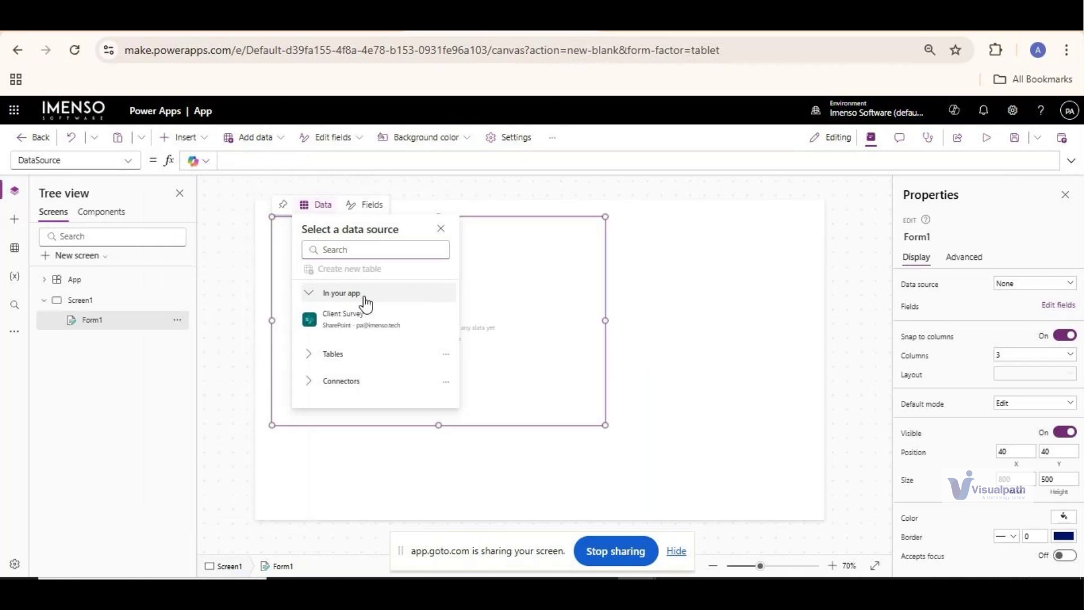
{"action": "mouse_move", "coordinate": [370, 317]}
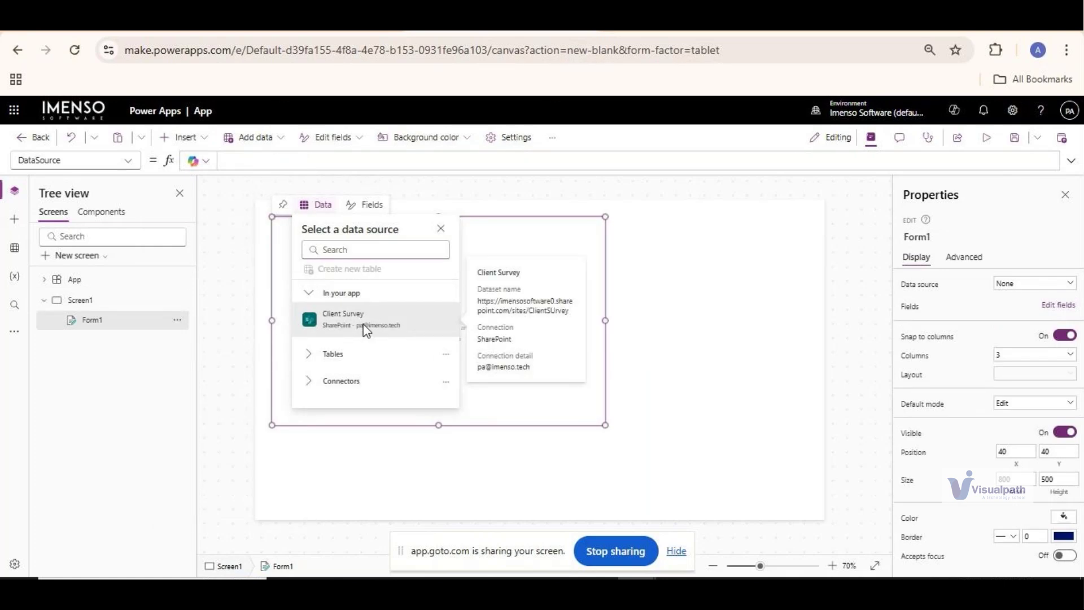
{"action": "left_click", "coordinate": [366, 318]}
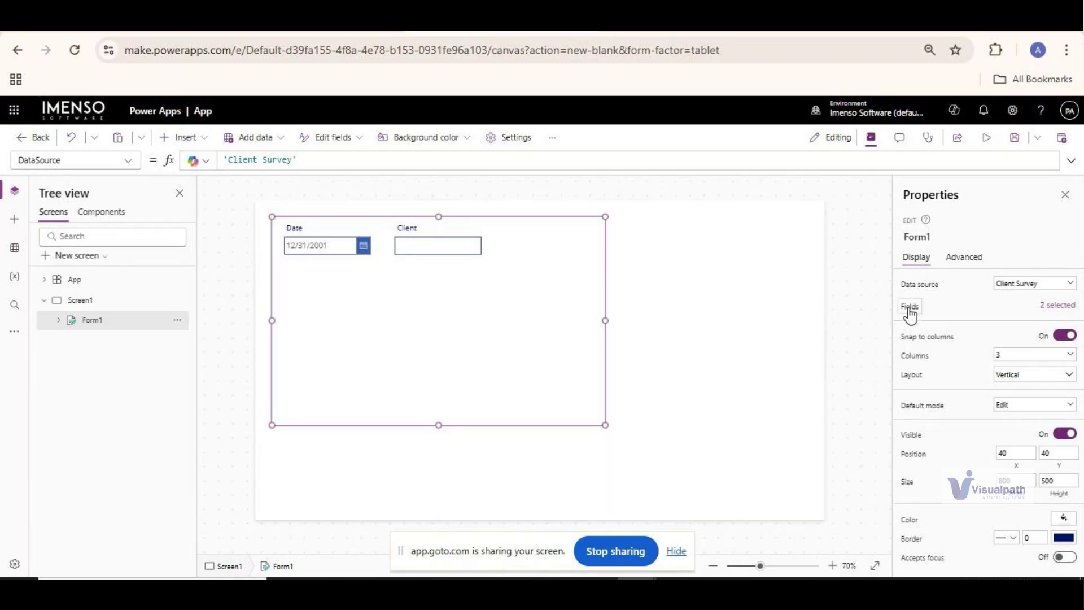
Step: Add the technical issues, usage frequency, "How satisfied were you" and "On a scale of 1 to 10" question fields to the form
{"action": "left_click", "coordinate": [1058, 307]}
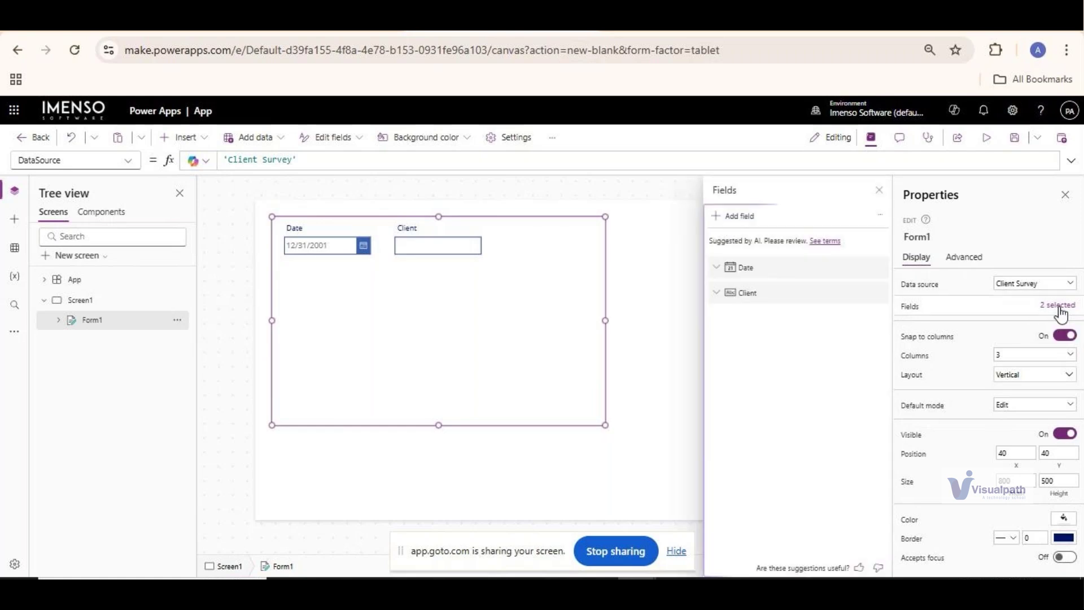
{"action": "left_click", "coordinate": [741, 220]}
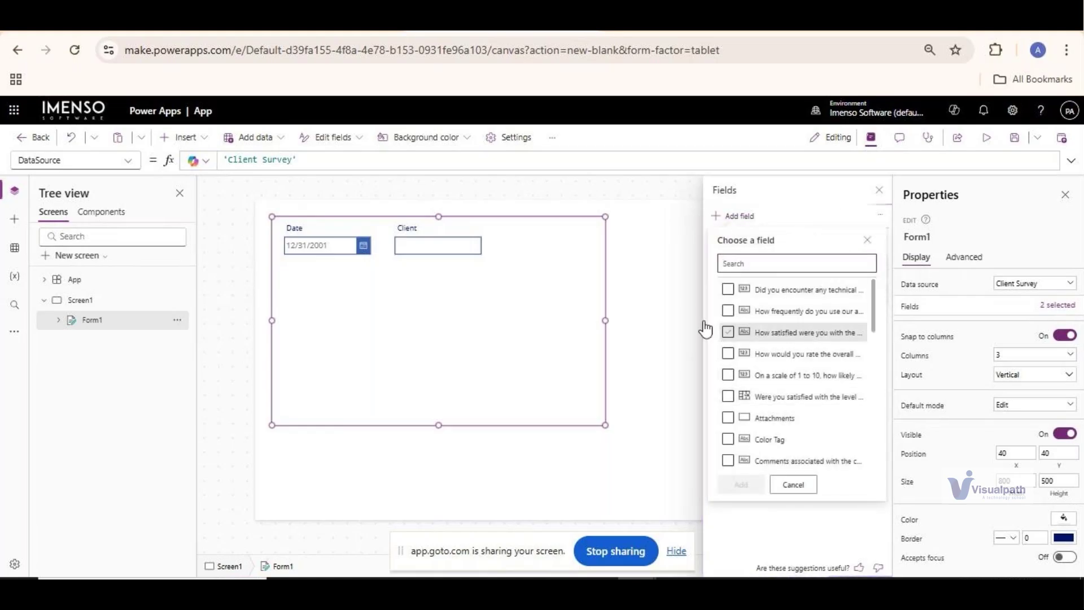
{"action": "left_click", "coordinate": [728, 291]}
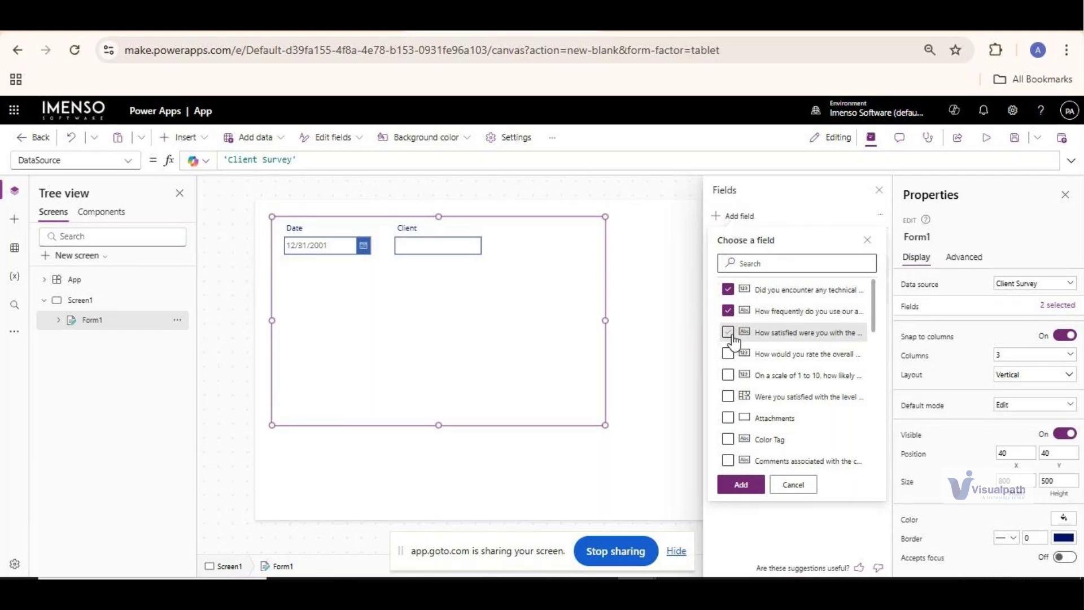
{"action": "left_click", "coordinate": [728, 334]}
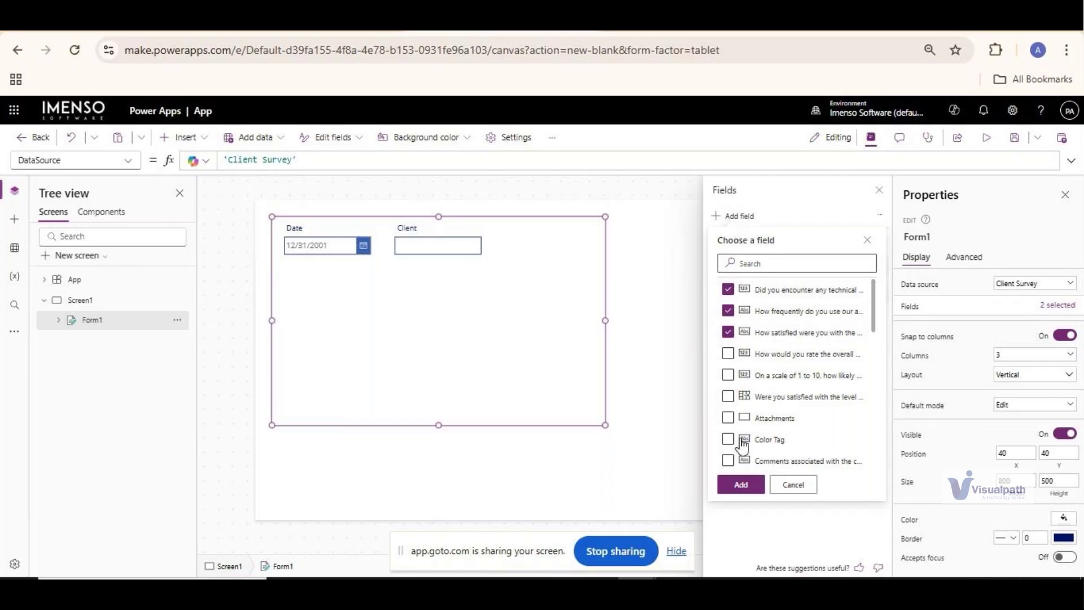
{"action": "left_click", "coordinate": [728, 376]}
{"action": "left_click", "coordinate": [740, 484]}
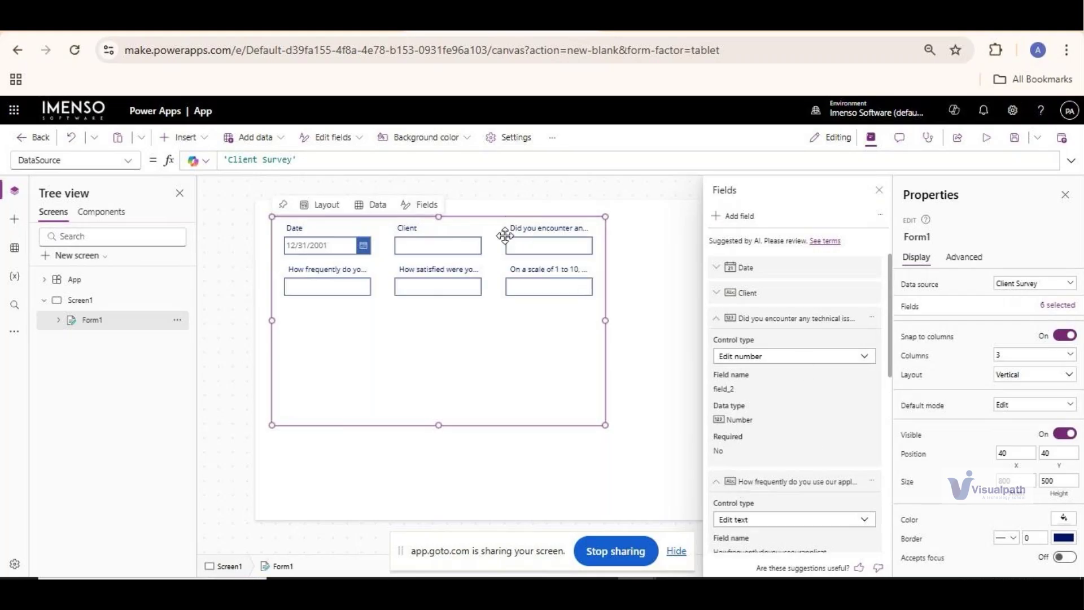
Step: Close the field list, widen the form to 1381 across the screen, and move it down to X 5, Y 120
{"action": "left_click", "coordinate": [880, 192]}
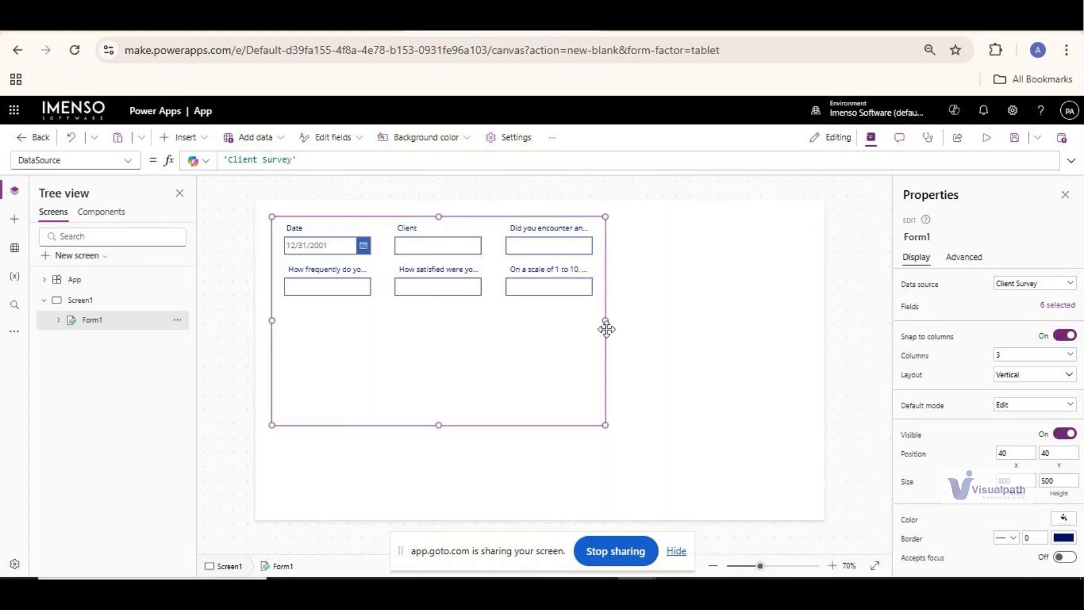
{"action": "left_click_drag", "start_coordinate": [605, 320], "coordinate": [824, 333]}
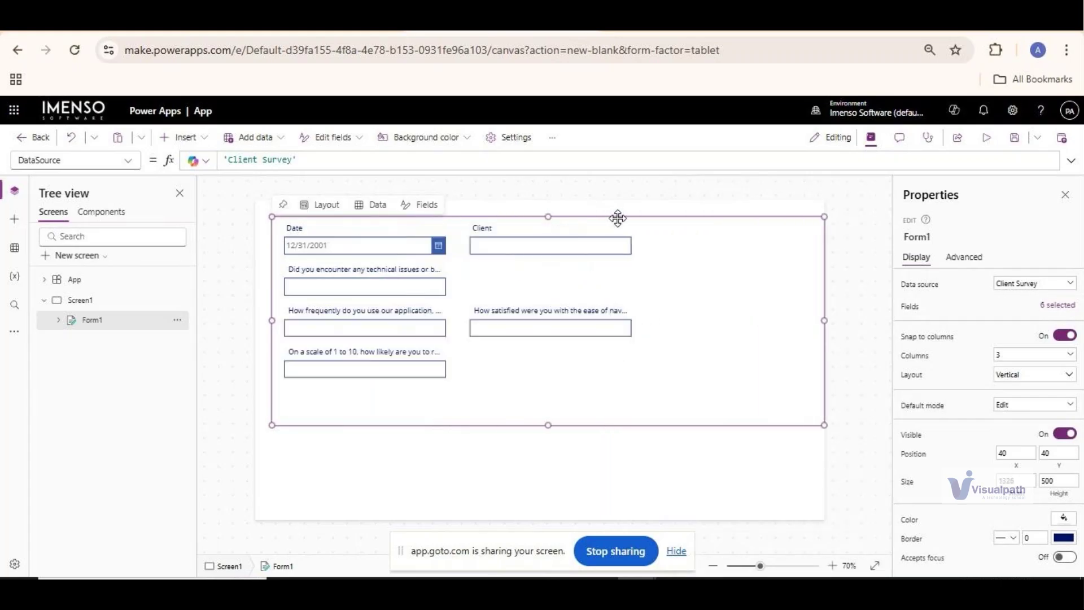
{"action": "left_click", "coordinate": [614, 398]}
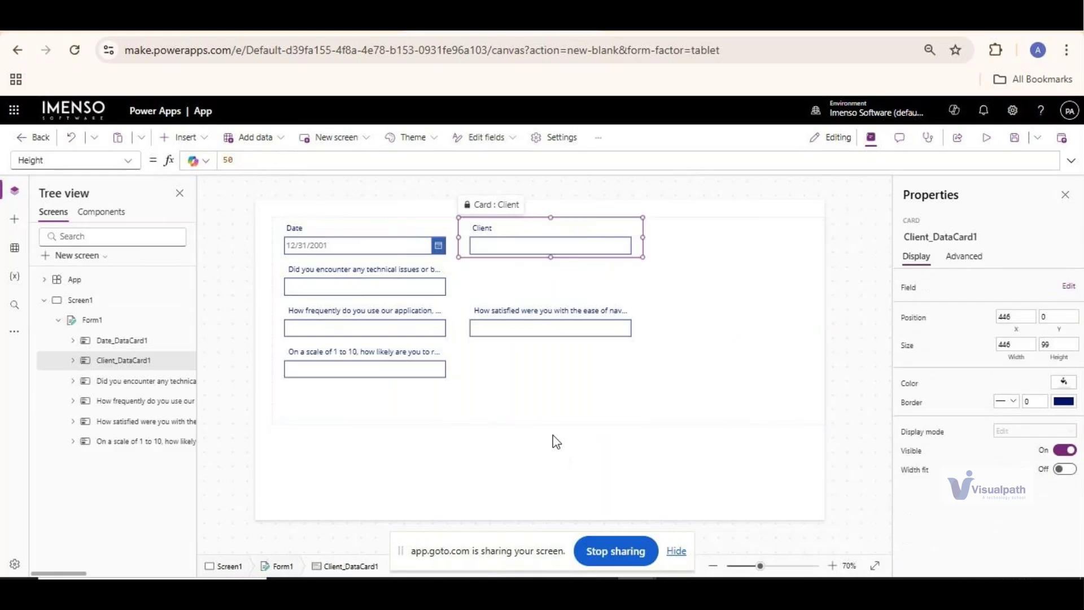
{"action": "left_click", "coordinate": [571, 425]}
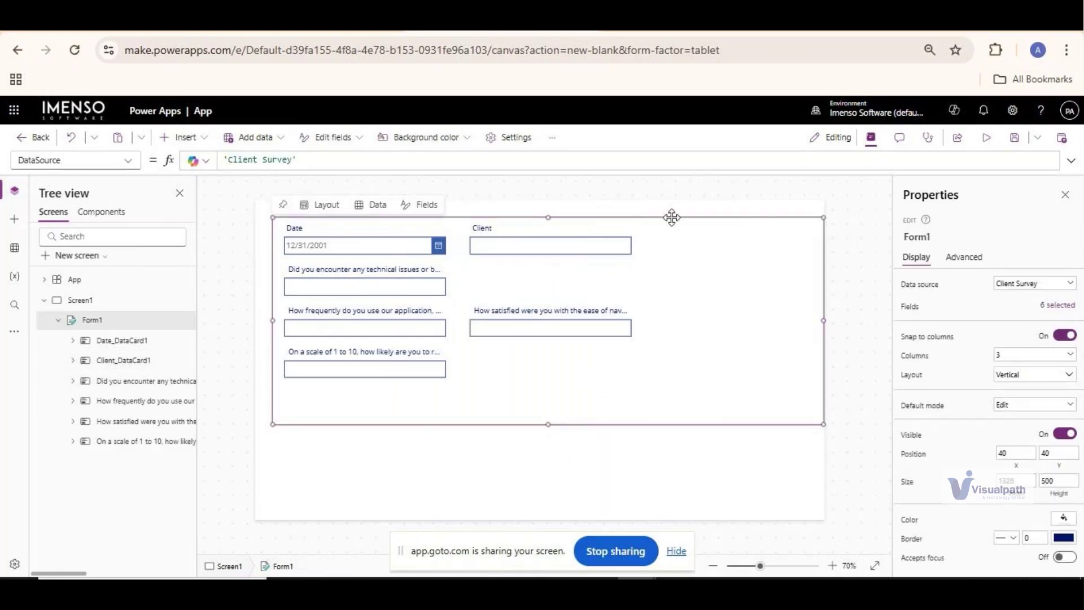
{"action": "left_click_drag", "start_coordinate": [672, 218], "coordinate": [656, 249]}
{"action": "left_click_drag", "start_coordinate": [810, 358], "coordinate": [829, 356]}
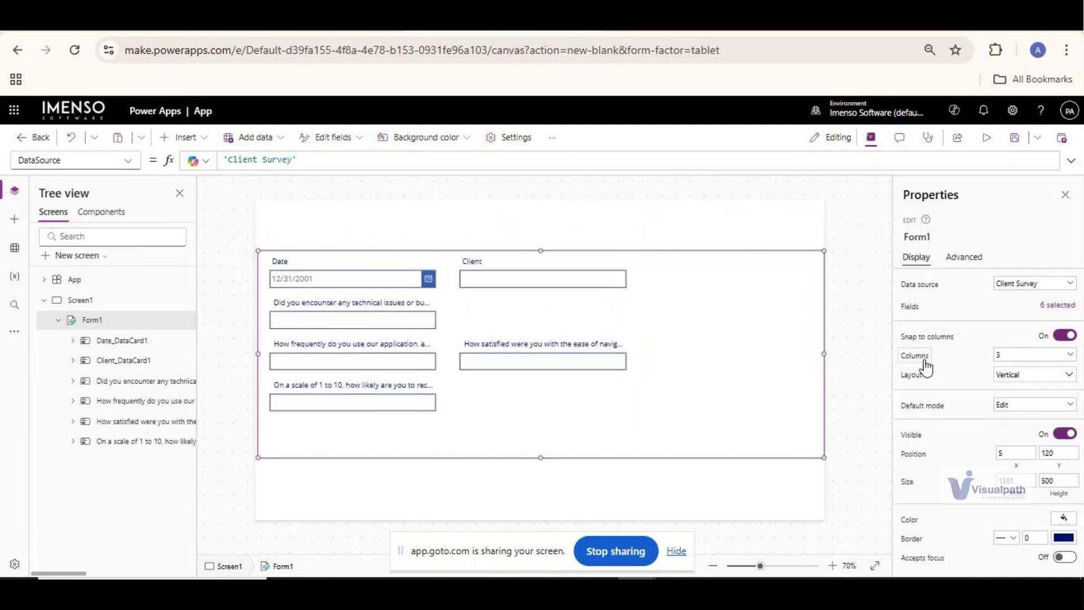
Step: Arrange the form in 2 columns and shorten it to a height of 422
{"action": "left_click", "coordinate": [1031, 360]}
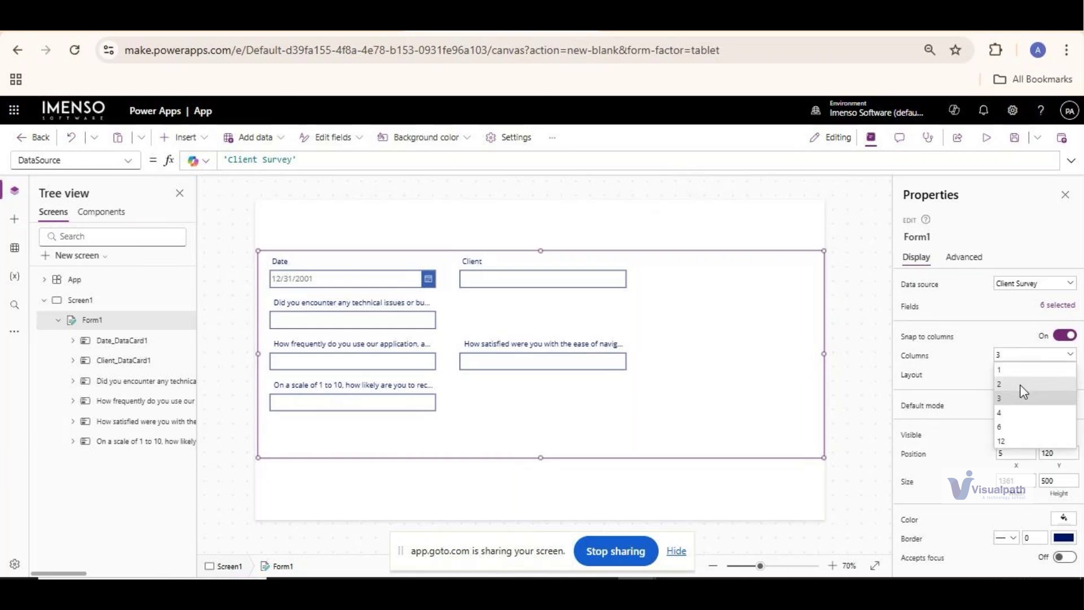
{"action": "left_click", "coordinate": [1021, 385]}
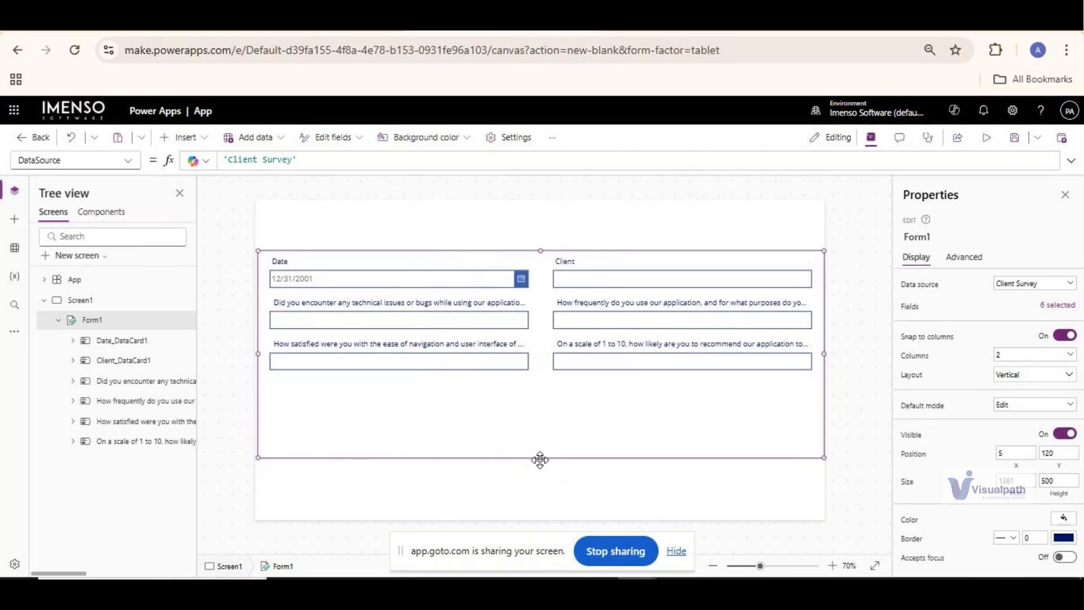
{"action": "left_click_drag", "start_coordinate": [542, 455], "coordinate": [544, 425]}
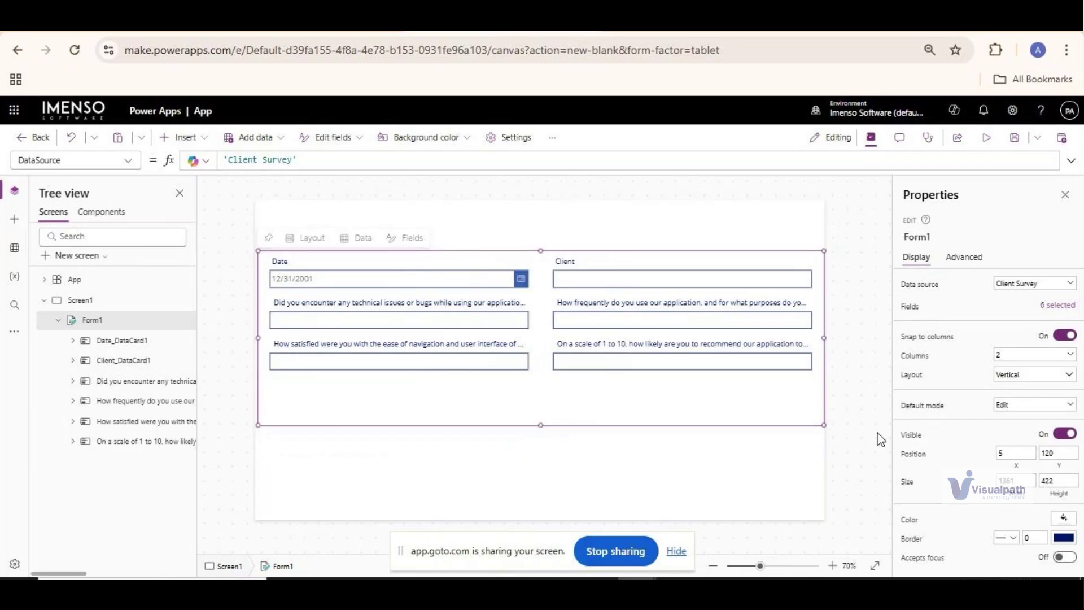
Step: Arrange the form in 1 column, extend its height to 627, and move it to Y 105
{"action": "left_click", "coordinate": [1031, 355]}
{"action": "left_click", "coordinate": [1014, 369]}
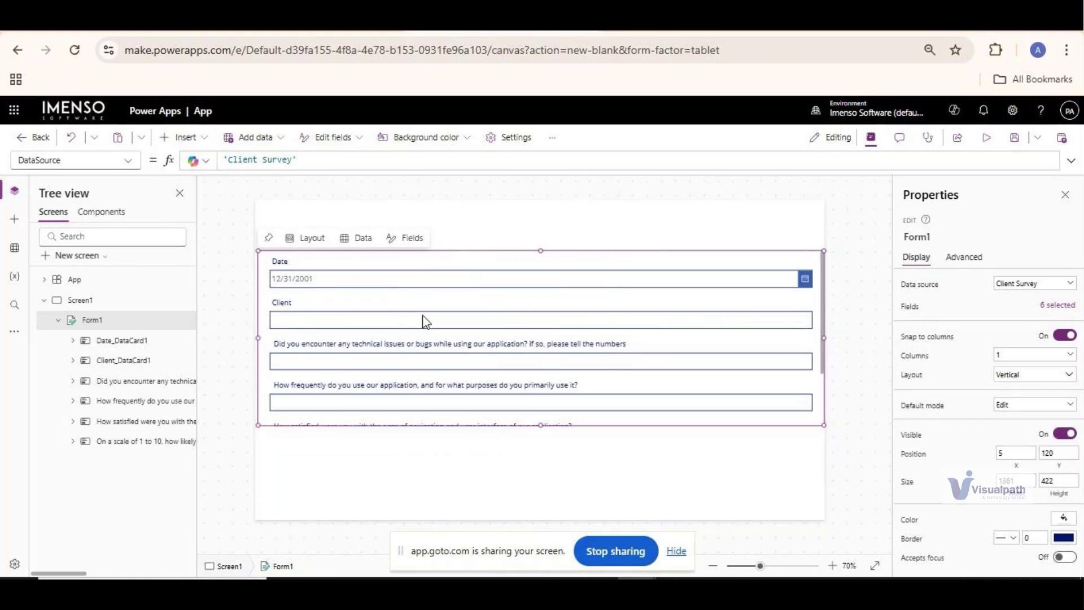
{"action": "left_click_drag", "start_coordinate": [544, 450], "coordinate": [545, 510]}
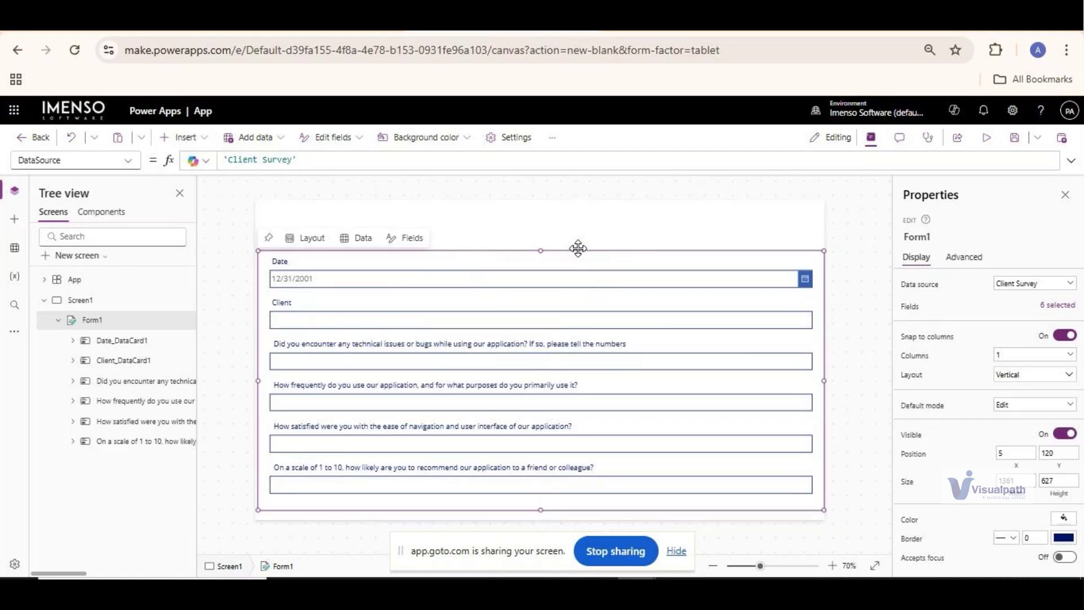
{"action": "left_click_drag", "start_coordinate": [578, 249], "coordinate": [580, 244]}
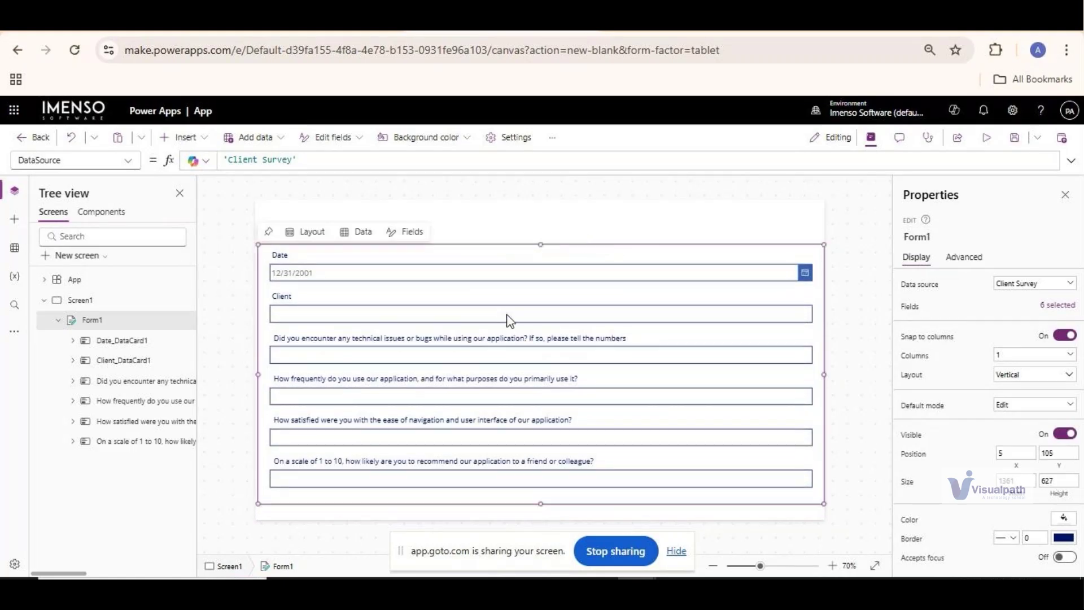
Step: Unlock the form's Date card so its properties can be changed
{"action": "left_click", "coordinate": [552, 281]}
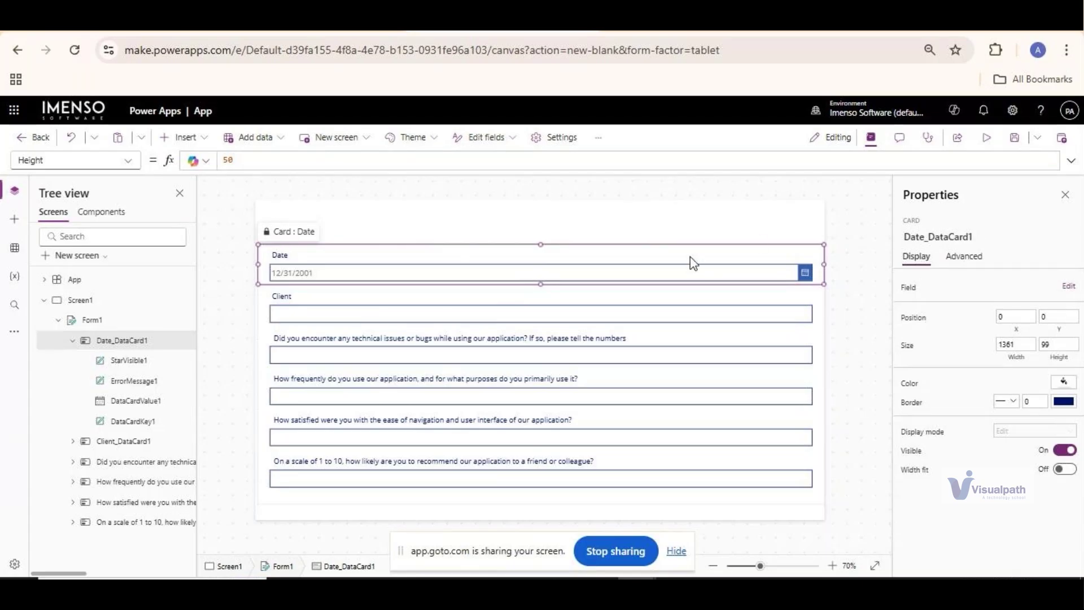
{"action": "left_click", "coordinate": [960, 267]}
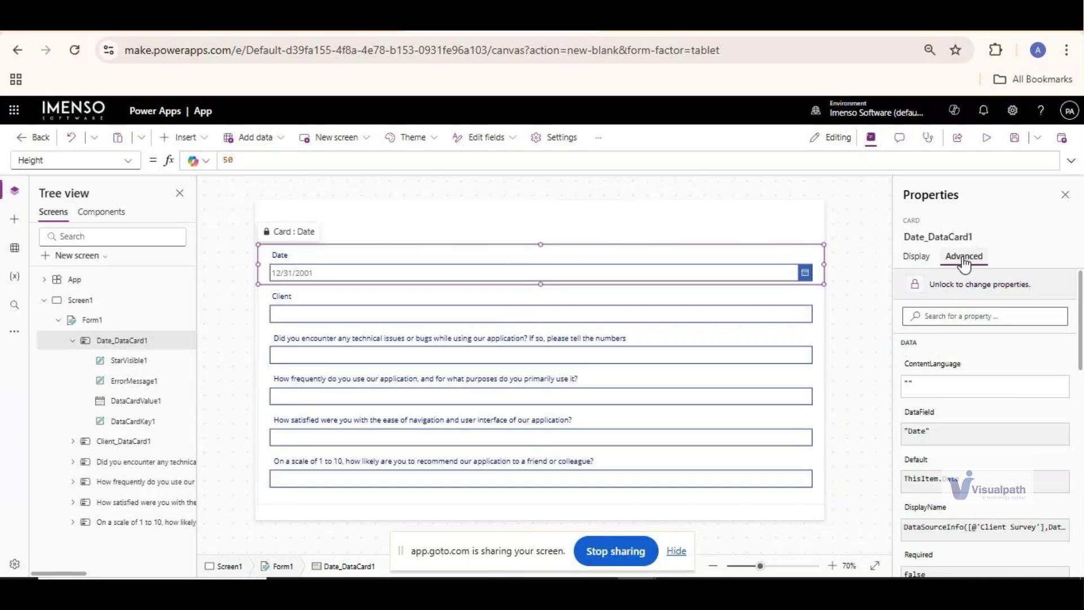
{"action": "left_click", "coordinate": [969, 291]}
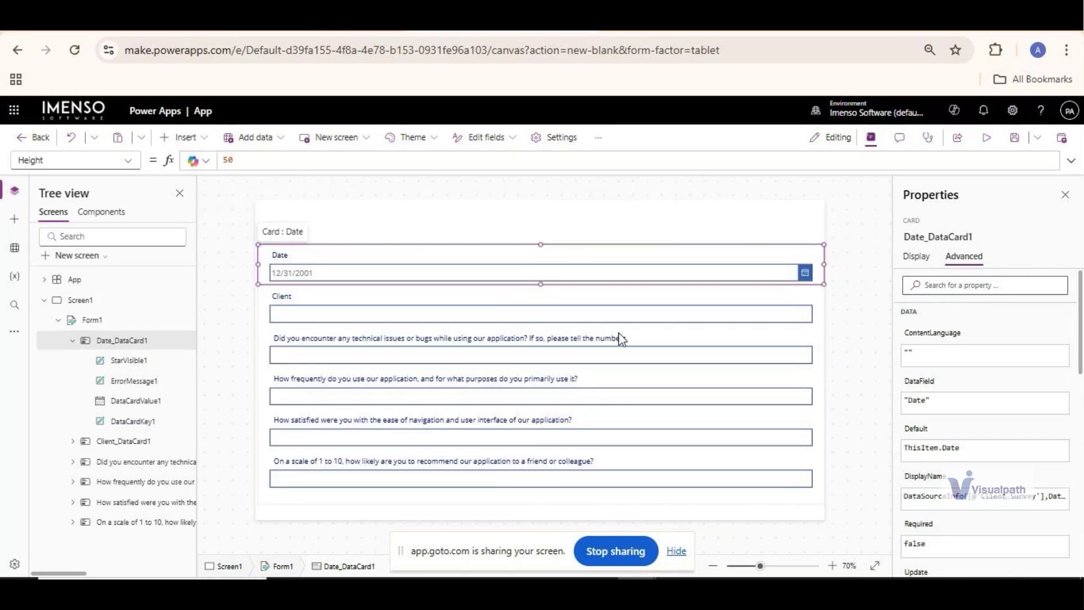
{"action": "left_click", "coordinate": [369, 305]}
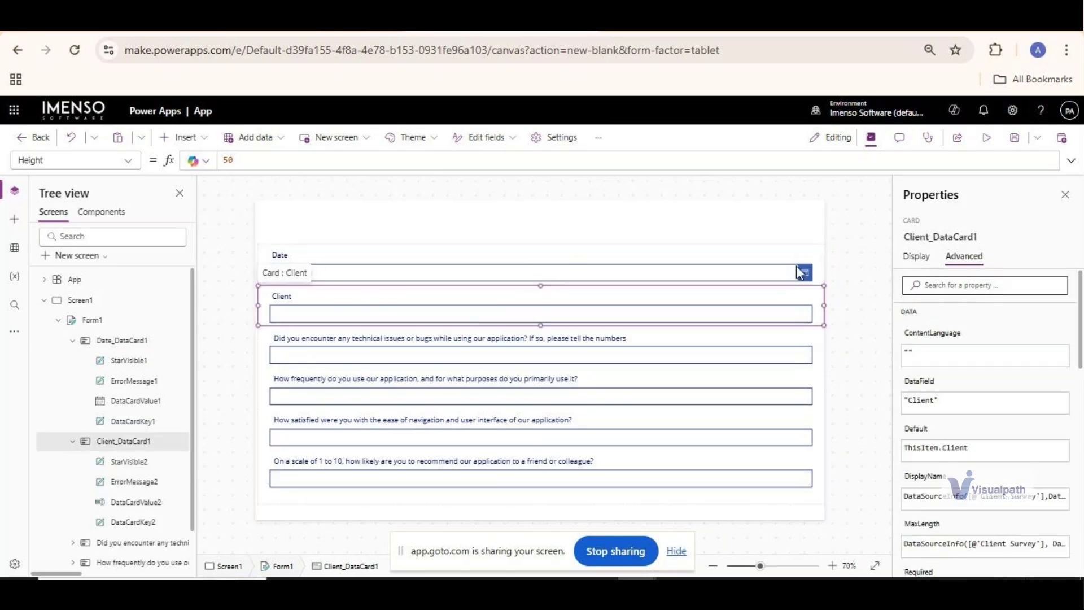
{"action": "left_click", "coordinate": [577, 232]}
{"action": "left_click", "coordinate": [499, 282]}
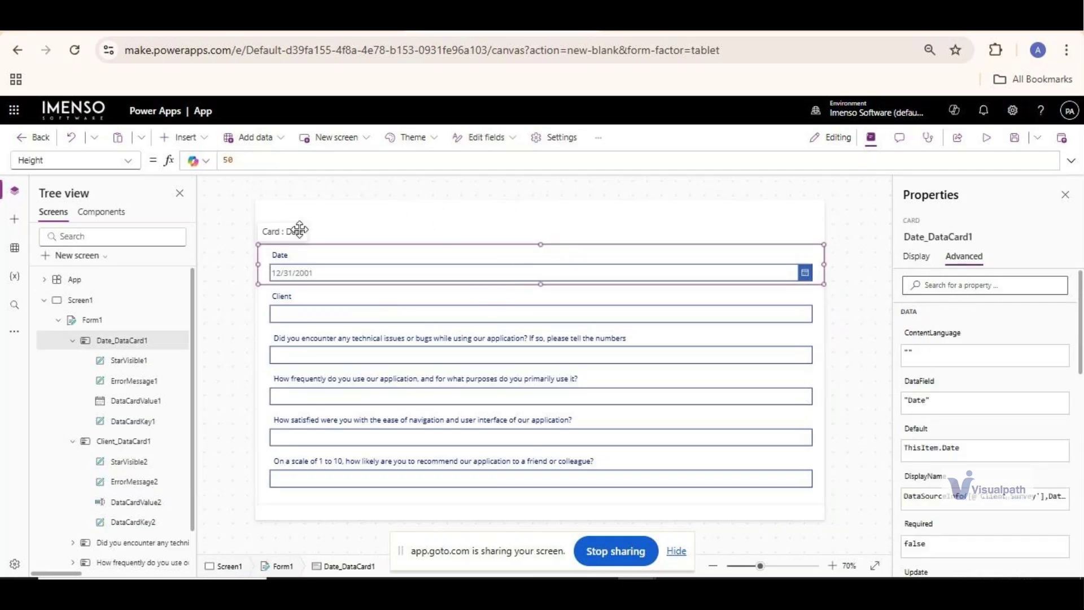
Step: Insert a text label on Screen1 above the form
{"action": "left_click", "coordinate": [182, 138]}
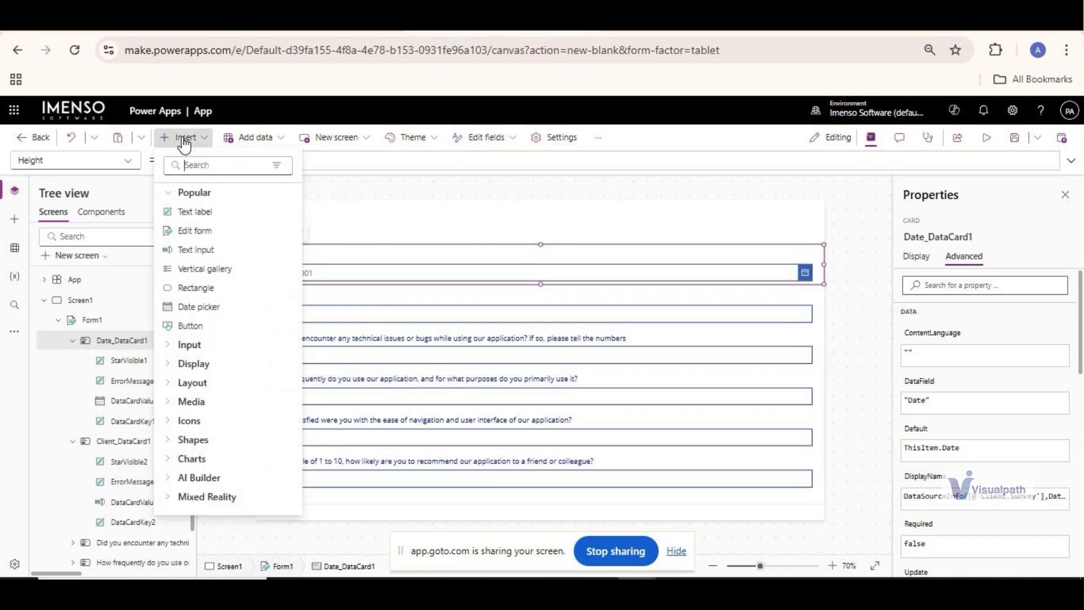
{"action": "left_click", "coordinate": [577, 215]}
{"action": "left_click", "coordinate": [384, 200]}
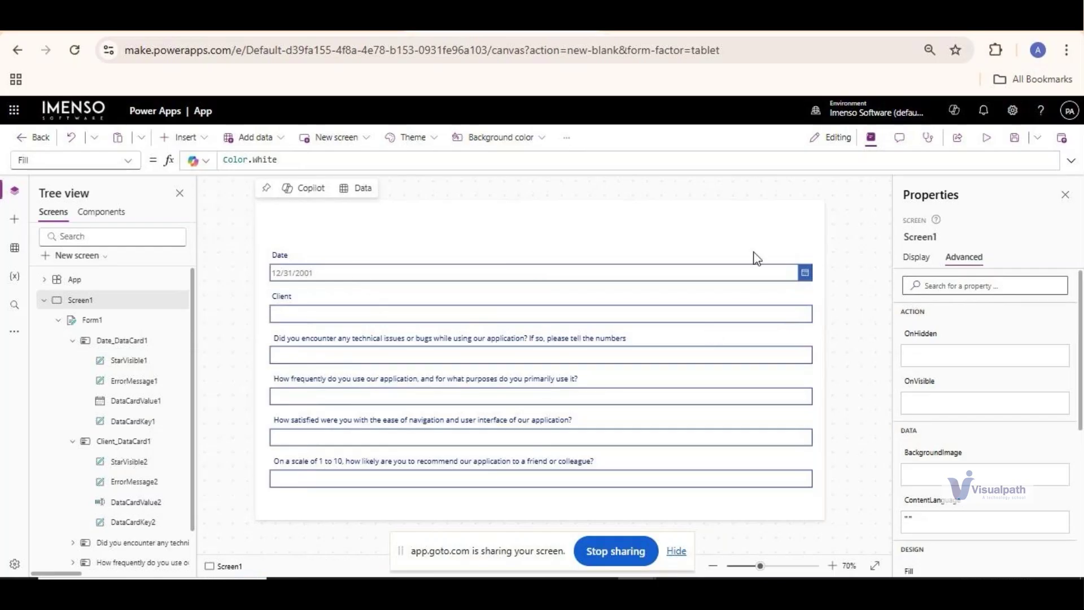
{"action": "left_click", "coordinate": [177, 141]}
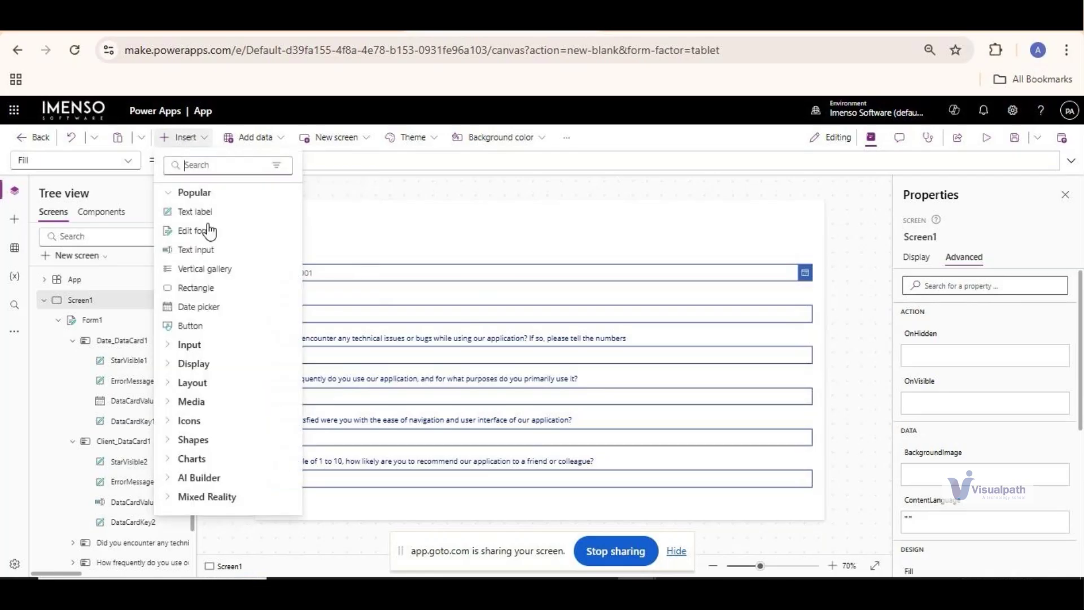
{"action": "left_click", "coordinate": [437, 250]}
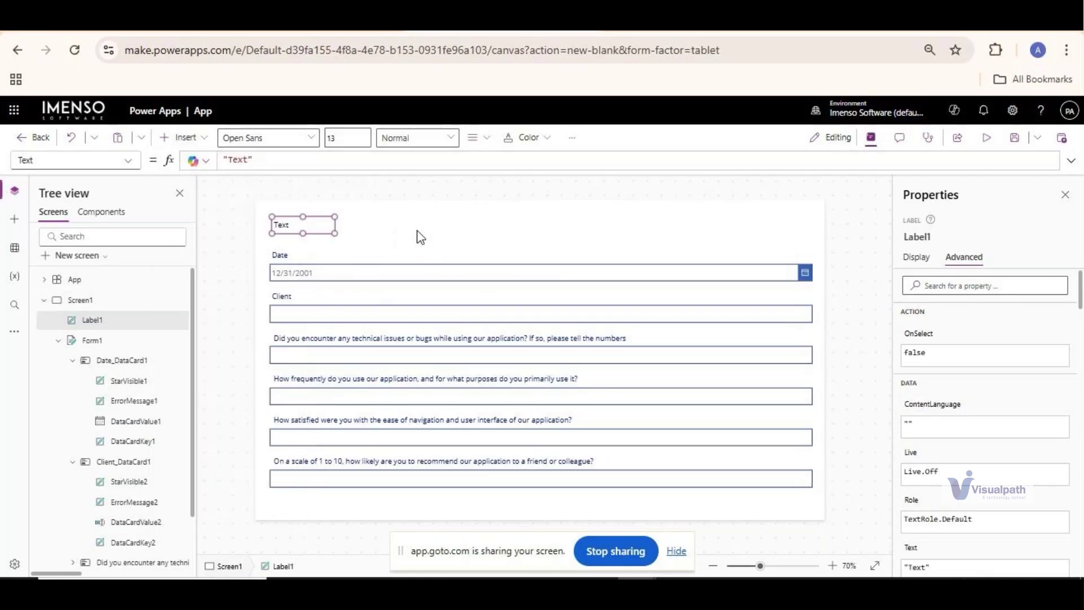
Step: Set the new label's Text formula to Parent.Width
{"action": "left_click", "coordinate": [285, 163]}
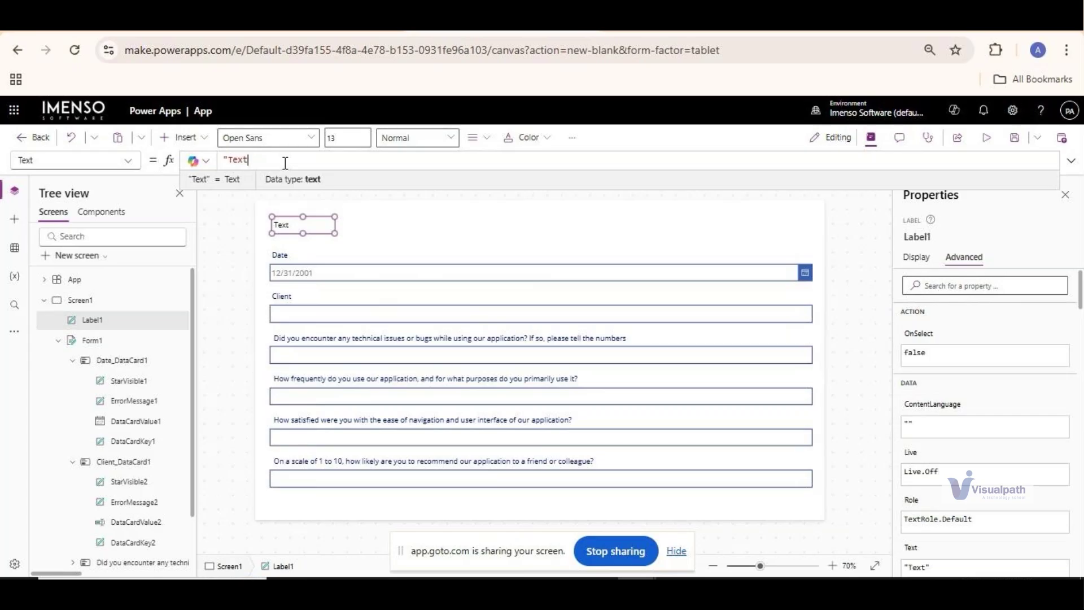
{"action": "type", "text": "Parent"}
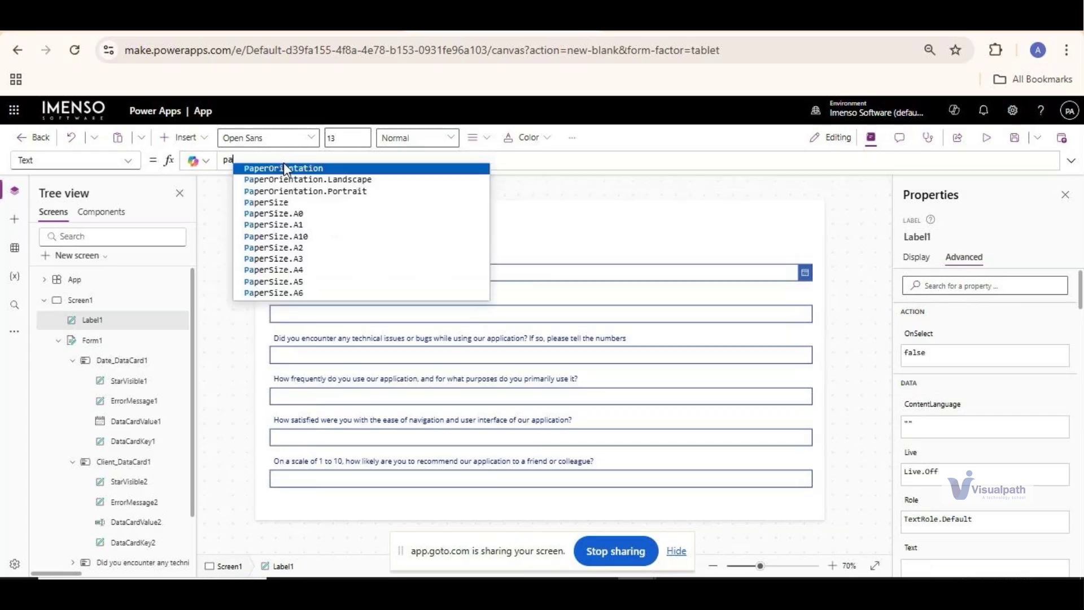
{"action": "type", "text": ".wir"}
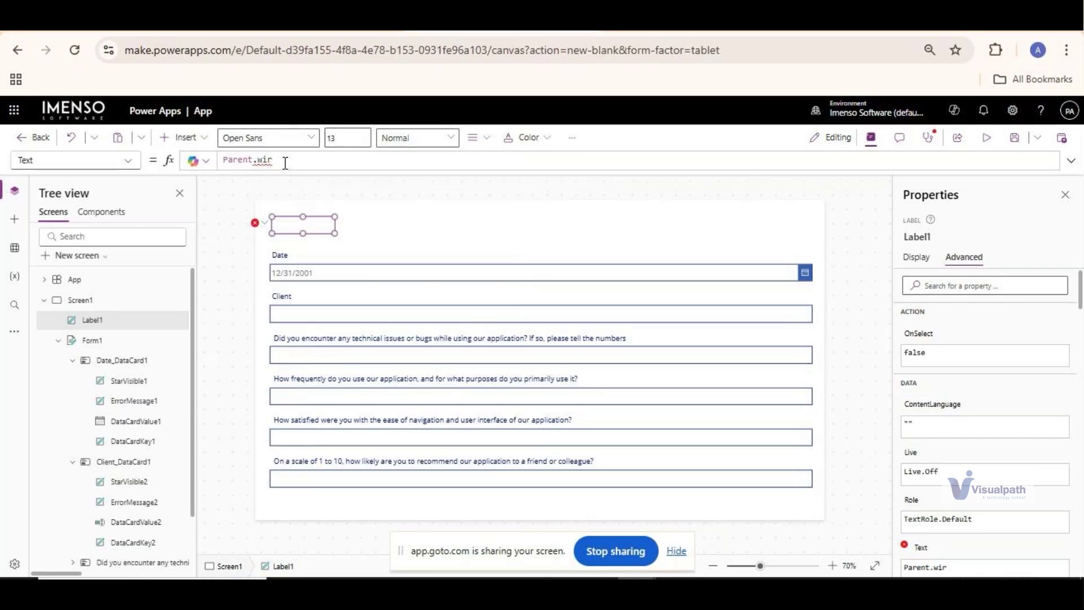
{"action": "key", "text": "BackSpace"}
{"action": "key", "text": "Tab"}
{"action": "left_click", "coordinate": [314, 224]}
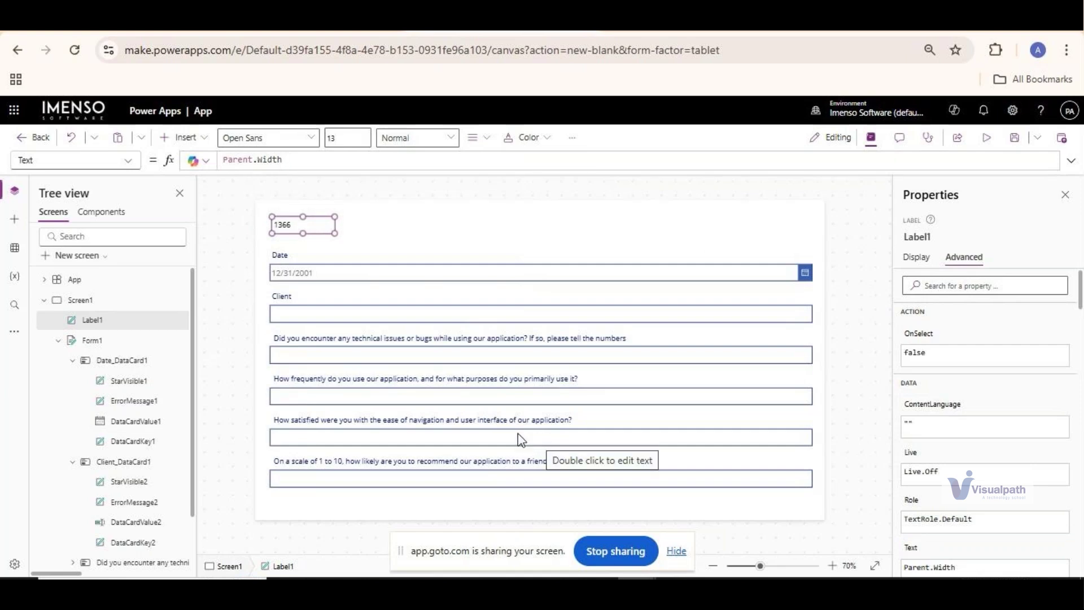
Step: Set the Date card's width to 686
{"action": "mouse_move", "coordinate": [283, 231]}
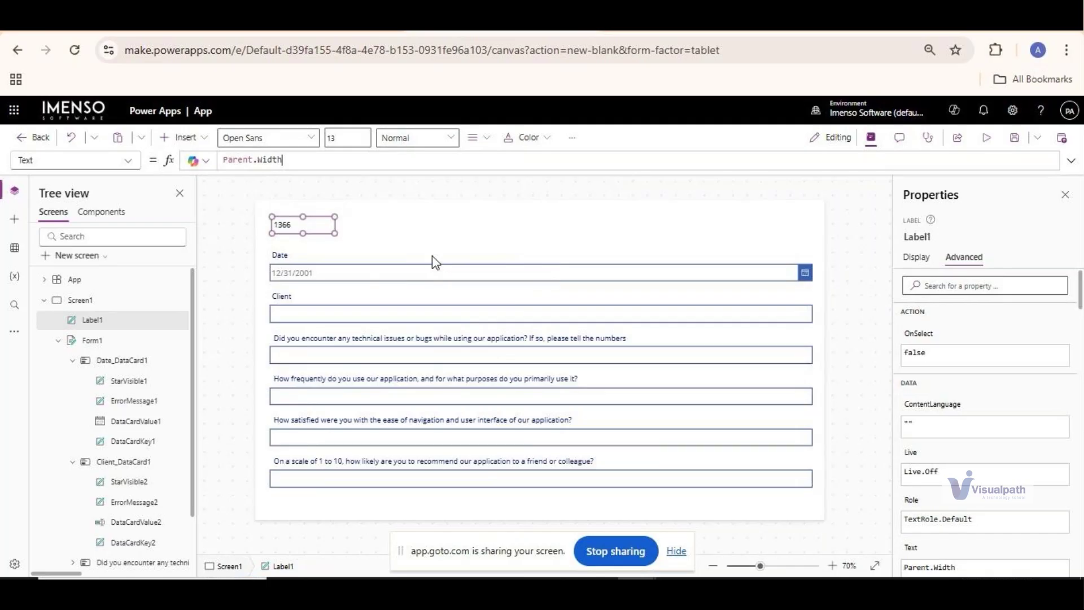
{"action": "left_click", "coordinate": [435, 273]}
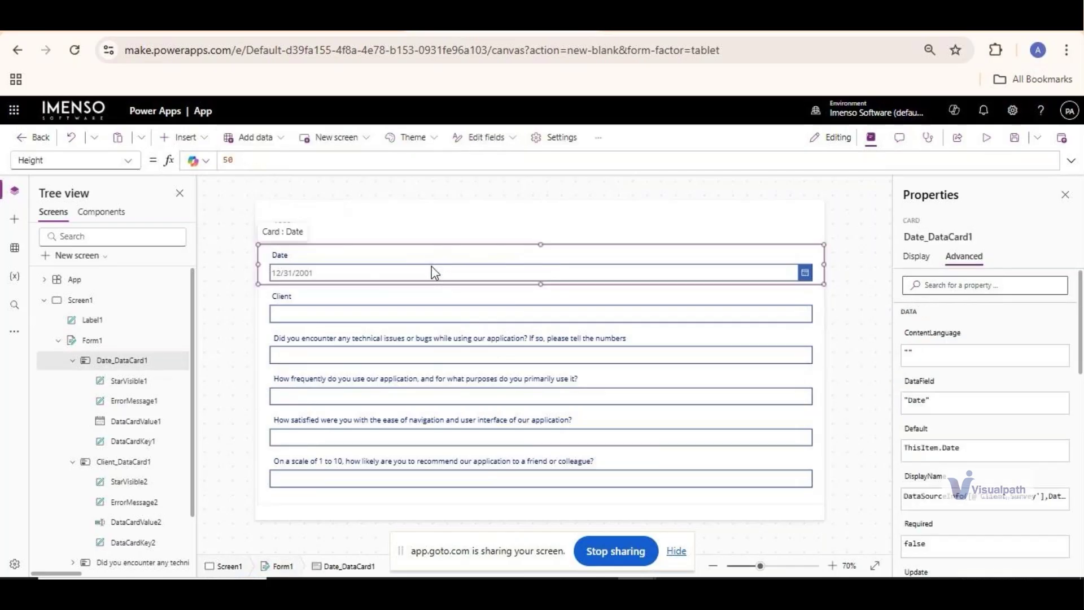
{"action": "left_click", "coordinate": [364, 222]}
{"action": "left_click", "coordinate": [286, 222]}
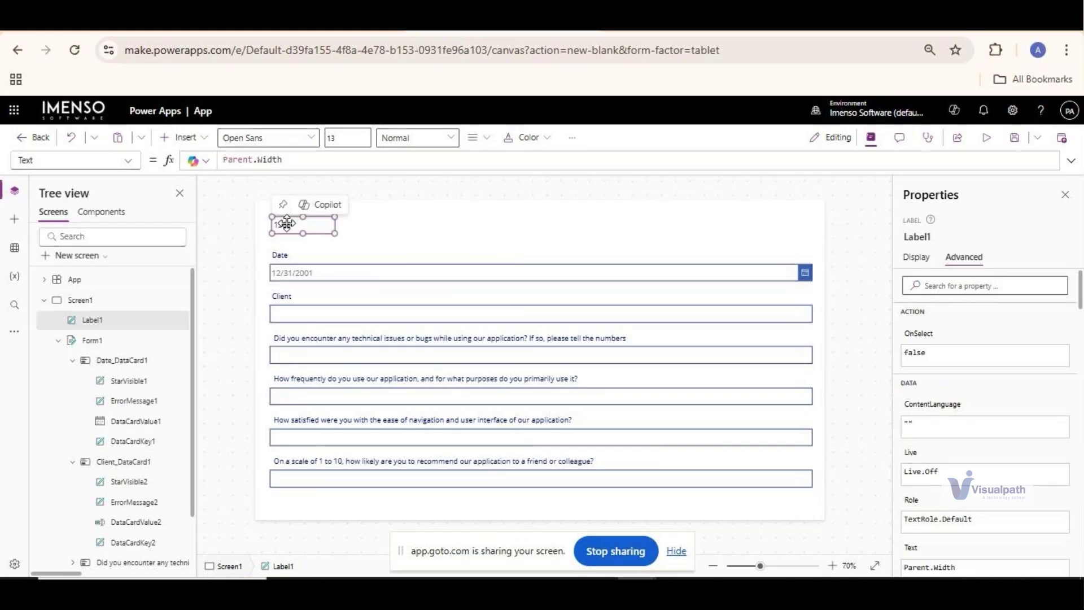
{"action": "left_click", "coordinate": [467, 263]}
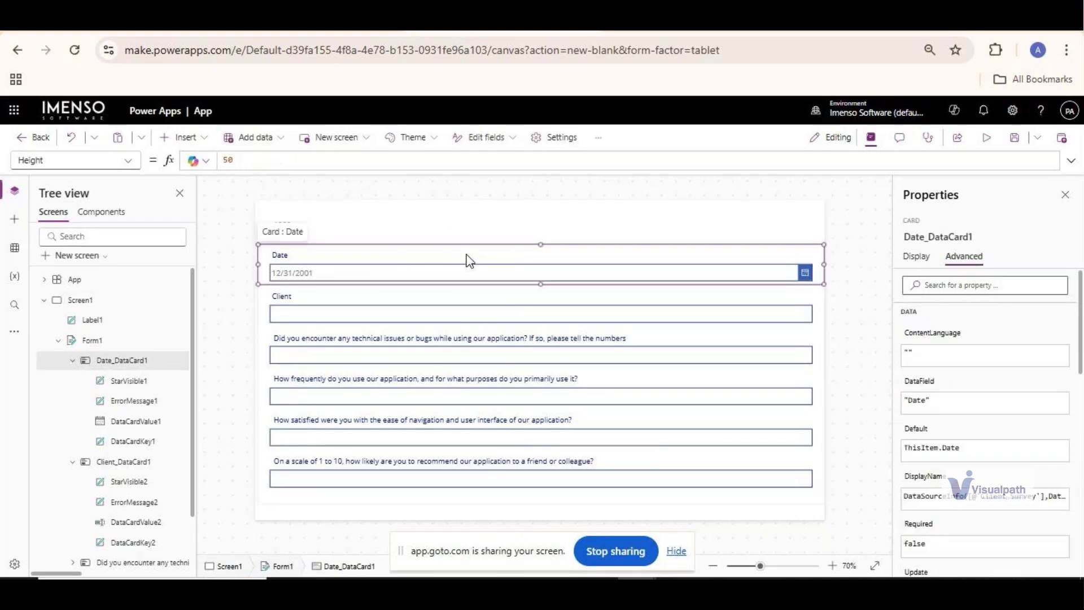
{"action": "left_click", "coordinate": [928, 257]}
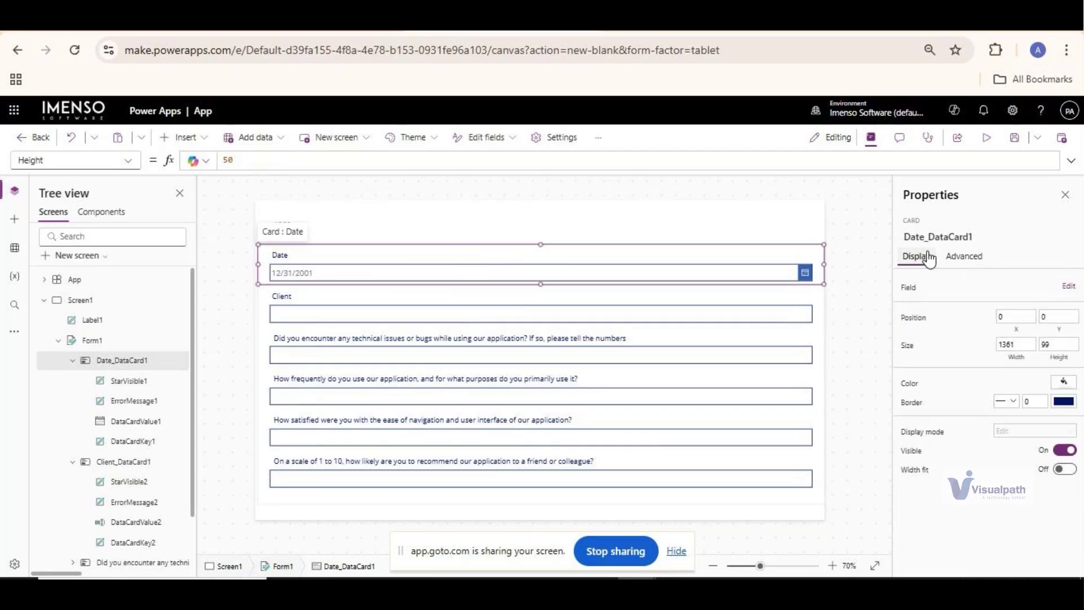
{"action": "left_click", "coordinate": [1022, 346]}
{"action": "left_click", "coordinate": [968, 358]}
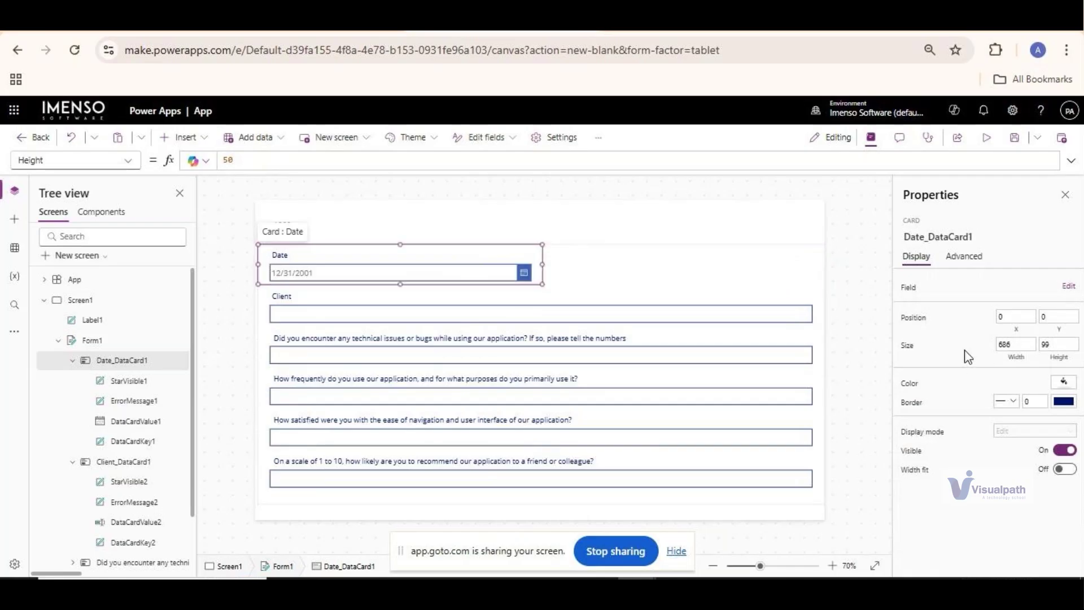
Step: Set the Client card's width to 686
{"action": "left_click", "coordinate": [559, 294]}
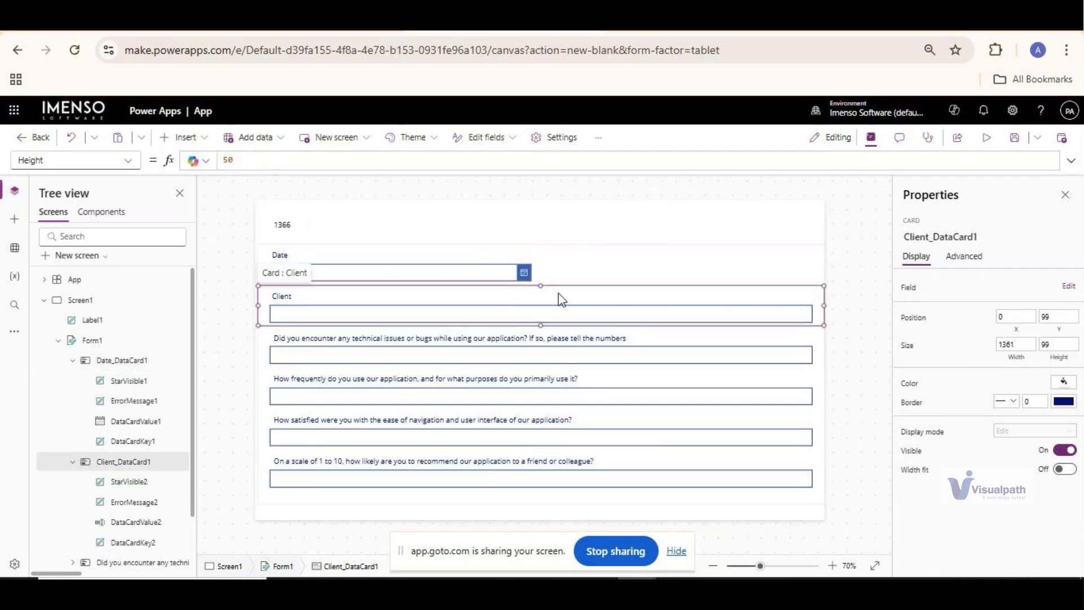
{"action": "left_click", "coordinate": [1024, 344]}
{"action": "key", "text": "BackSpace"}
{"action": "type", "text": "686"}
{"action": "left_click", "coordinate": [962, 350]}
Step: Reduce the Date card's width to 680
{"action": "left_click", "coordinate": [442, 264]}
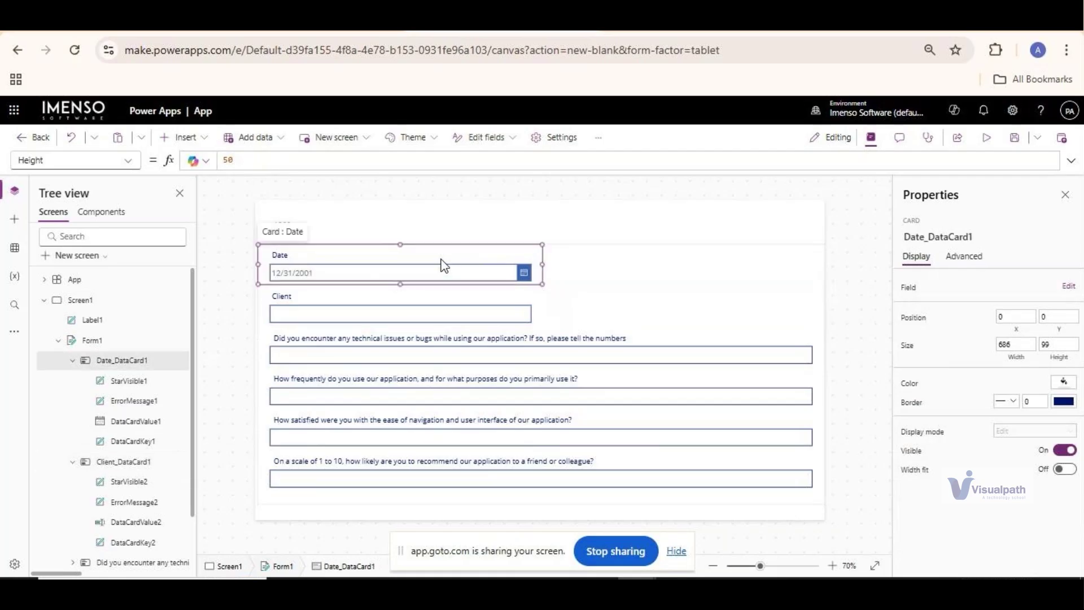
{"action": "left_click", "coordinate": [1030, 344]}
{"action": "key", "text": "BackSpace"}
{"action": "type", "text": "0"}
{"action": "left_click", "coordinate": [962, 363]}
Step: Resize the Client card to a width of about 1221
{"action": "left_click", "coordinate": [460, 303]}
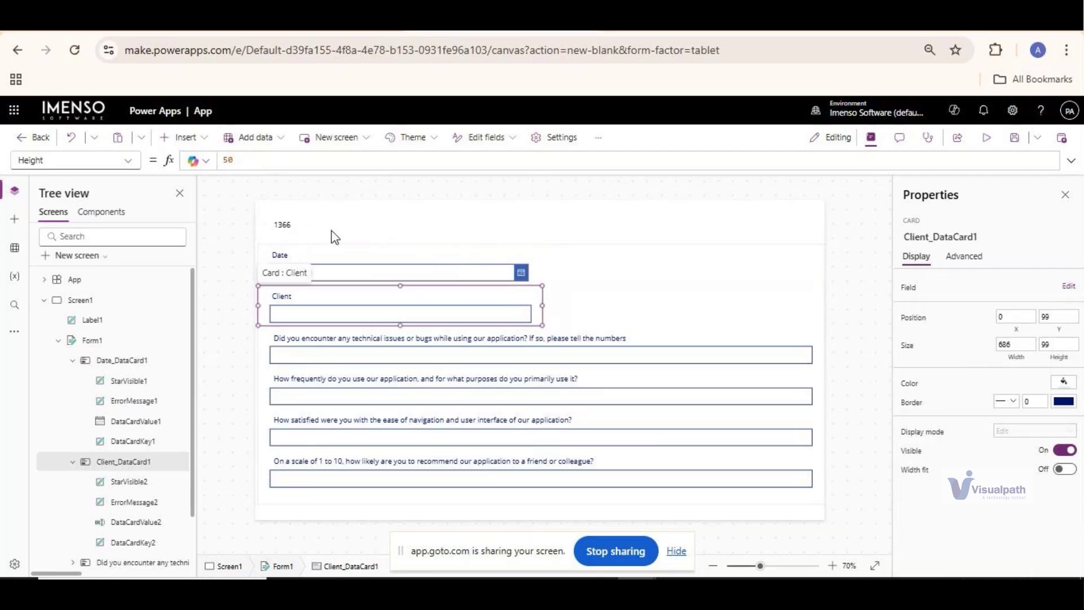
{"action": "left_click", "coordinate": [1031, 347]}
{"action": "left_click", "coordinate": [947, 354]}
{"action": "left_click_drag", "start_coordinate": [259, 305], "coordinate": [244, 310]}
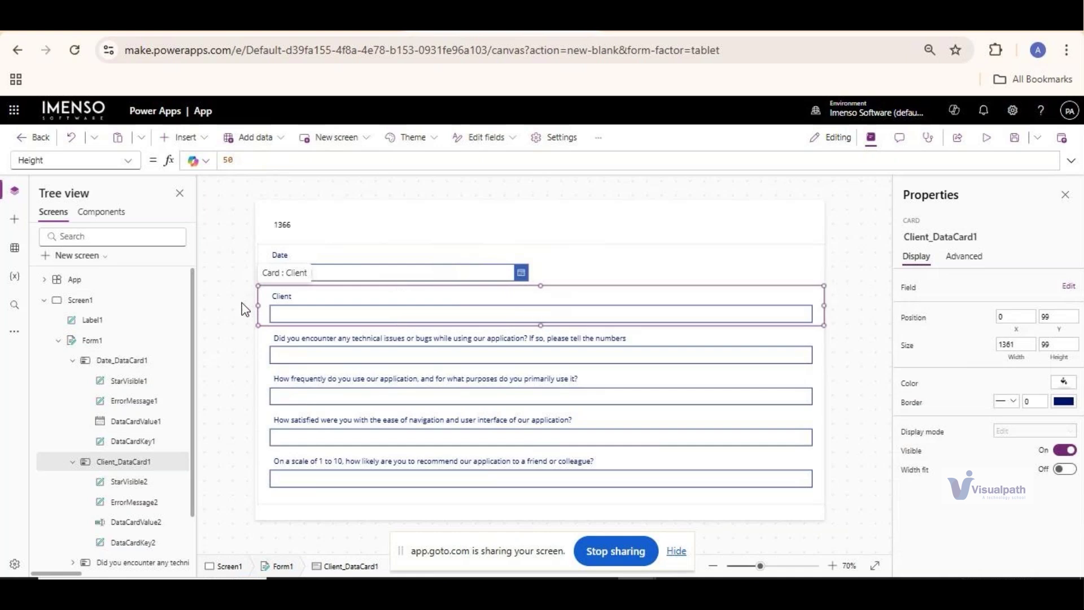
{"action": "left_click_drag", "start_coordinate": [824, 306], "coordinate": [766, 305]}
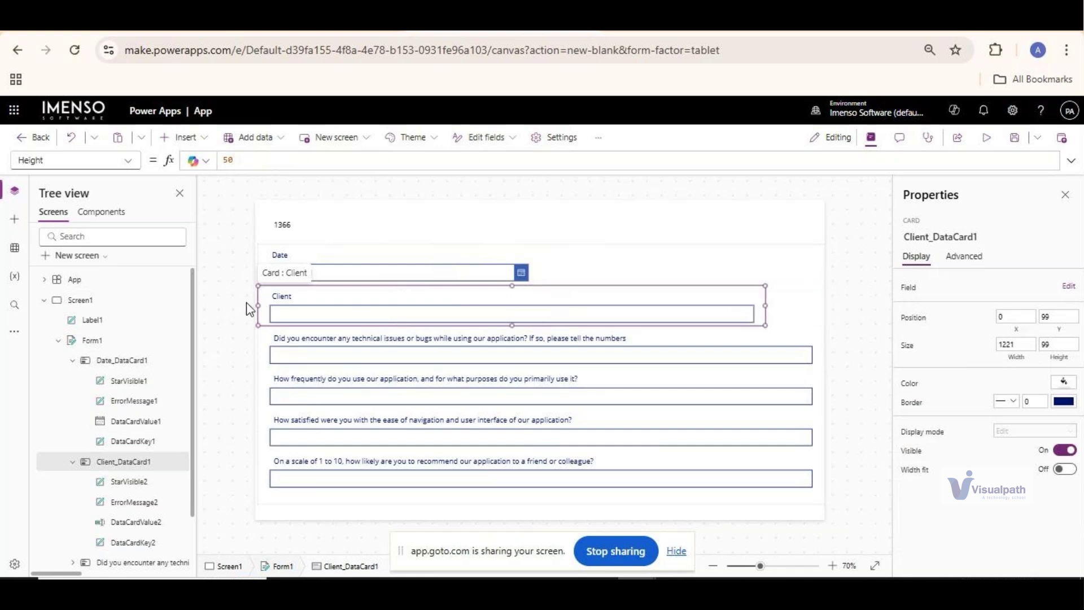
Step: Move the Client card beside the Date card on the same row and set the Date card's width to 664
{"action": "left_click_drag", "start_coordinate": [257, 307], "coordinate": [548, 313]}
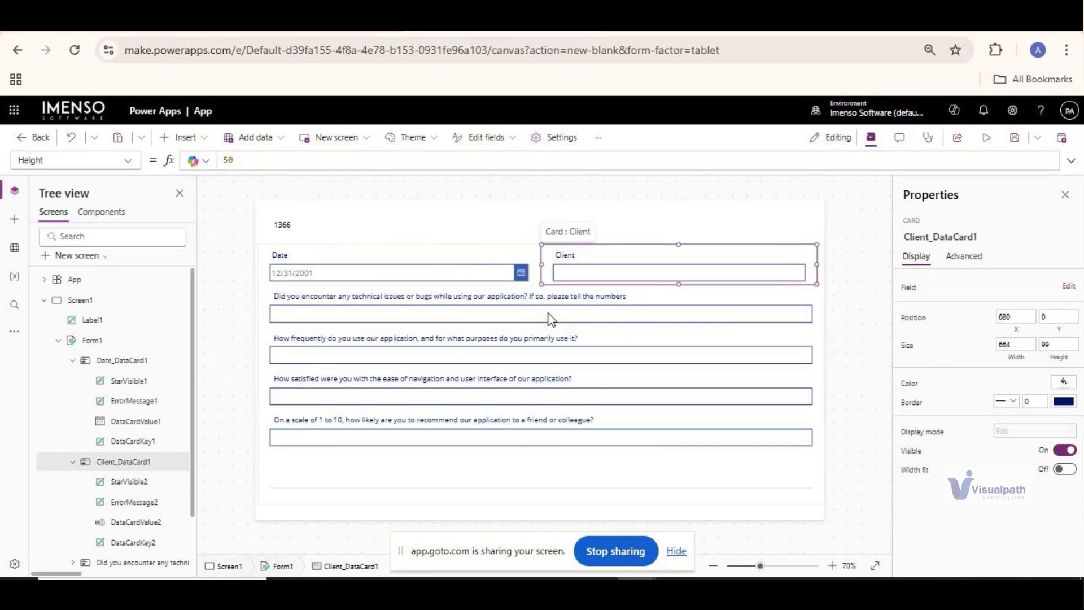
{"action": "left_click", "coordinate": [417, 250]}
{"action": "double_click", "coordinate": [1025, 346]}
{"action": "type", "text": "667"}
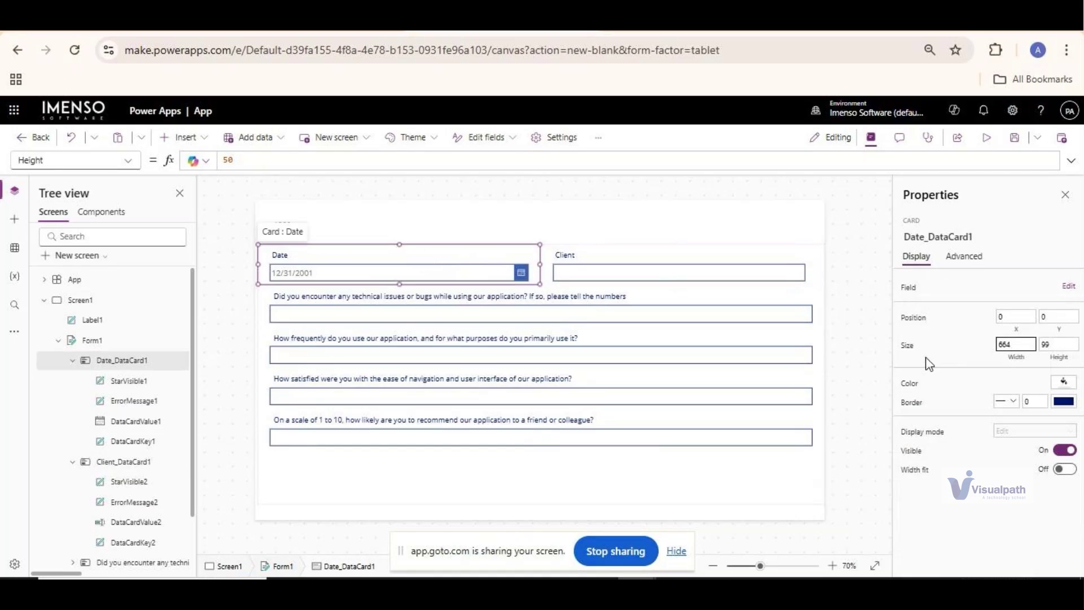
{"action": "left_click", "coordinate": [943, 329]}
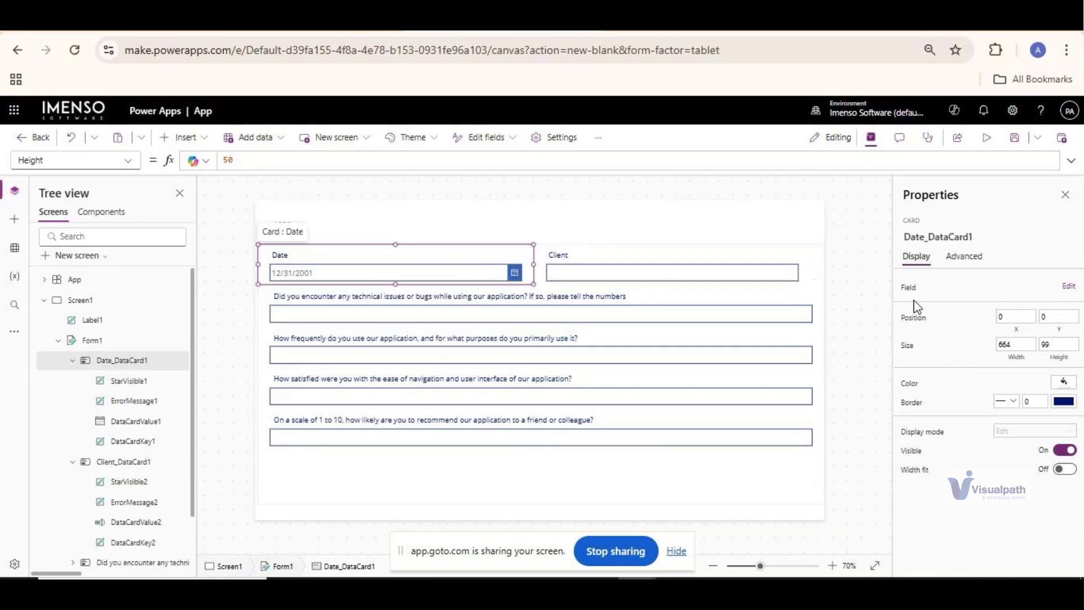
Step: Widen the Client card to about 697 so it fills the rest of the row beside the Date card
{"action": "left_click", "coordinate": [1025, 345]}
{"action": "left_click", "coordinate": [689, 255]}
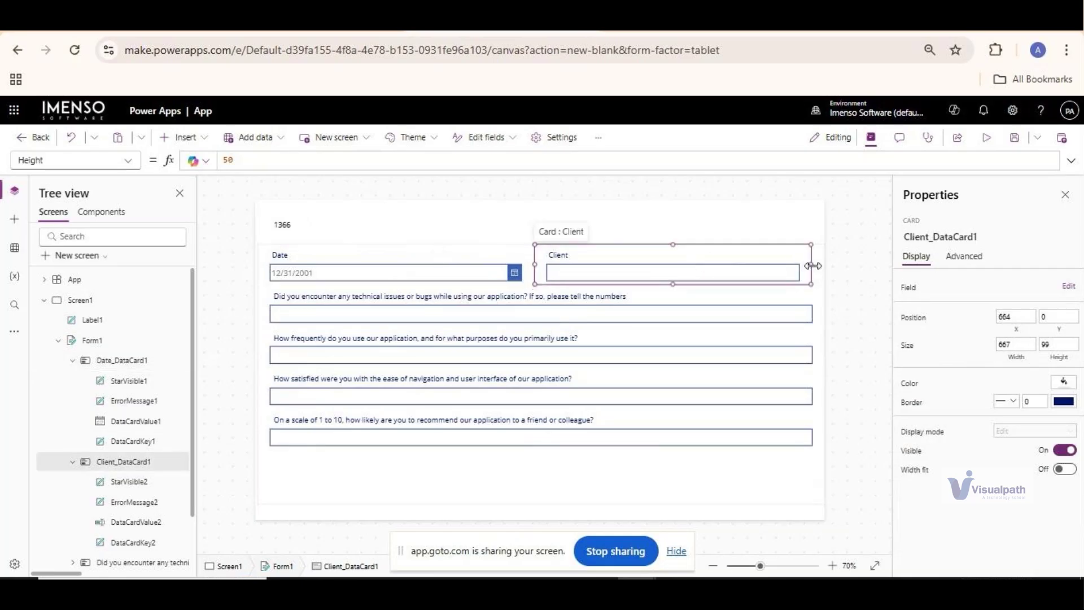
{"action": "left_click_drag", "start_coordinate": [816, 265], "coordinate": [818, 265]}
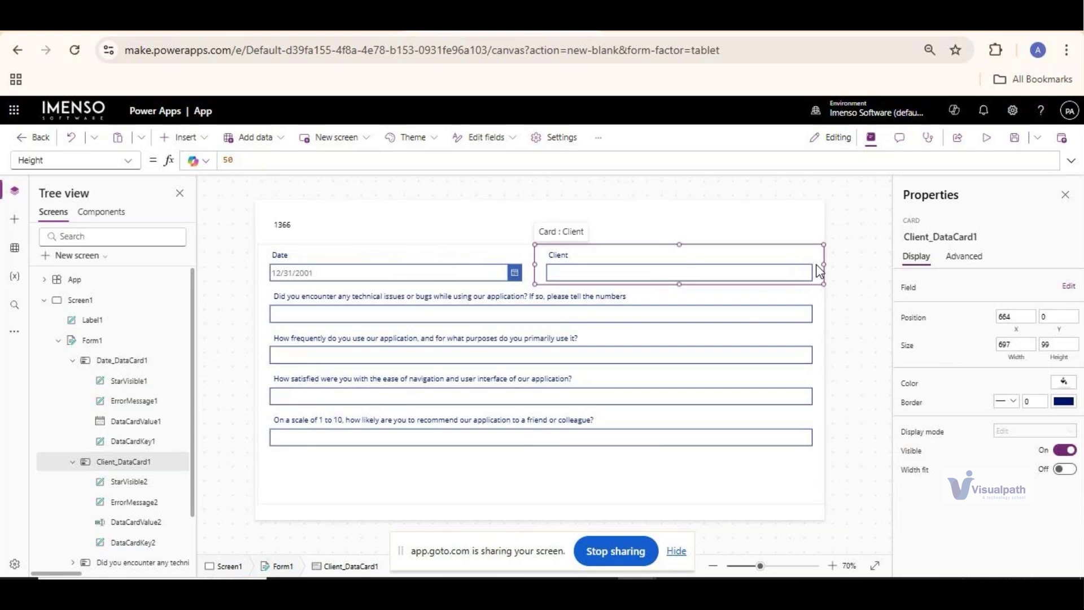
{"action": "left_click", "coordinate": [840, 328]}
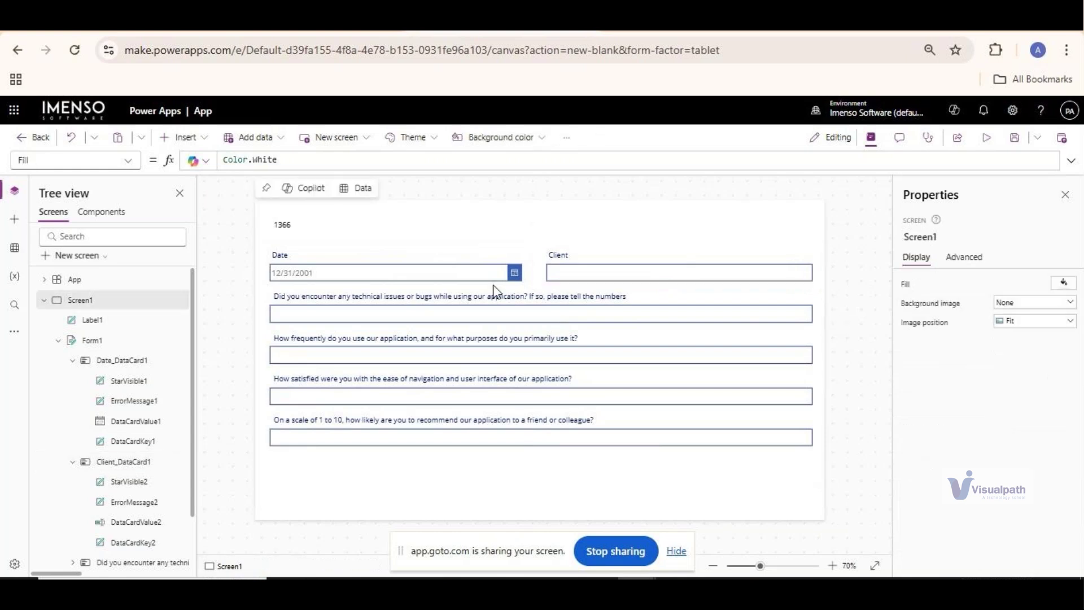
Step: Delete the text label showing 1366 above the form
{"action": "left_click", "coordinate": [280, 224]}
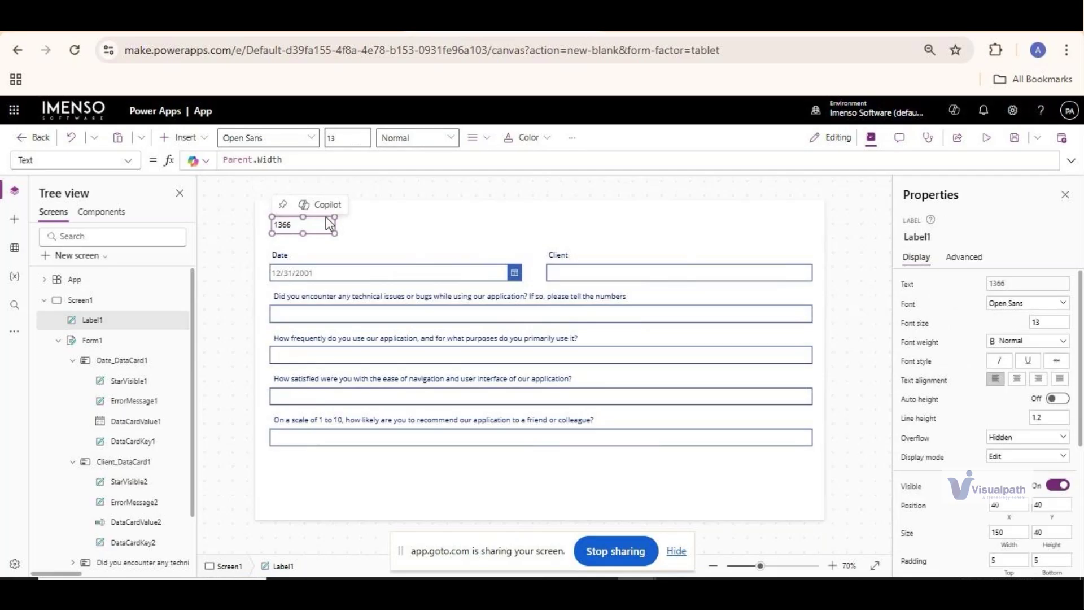
{"action": "key", "text": "Delete"}
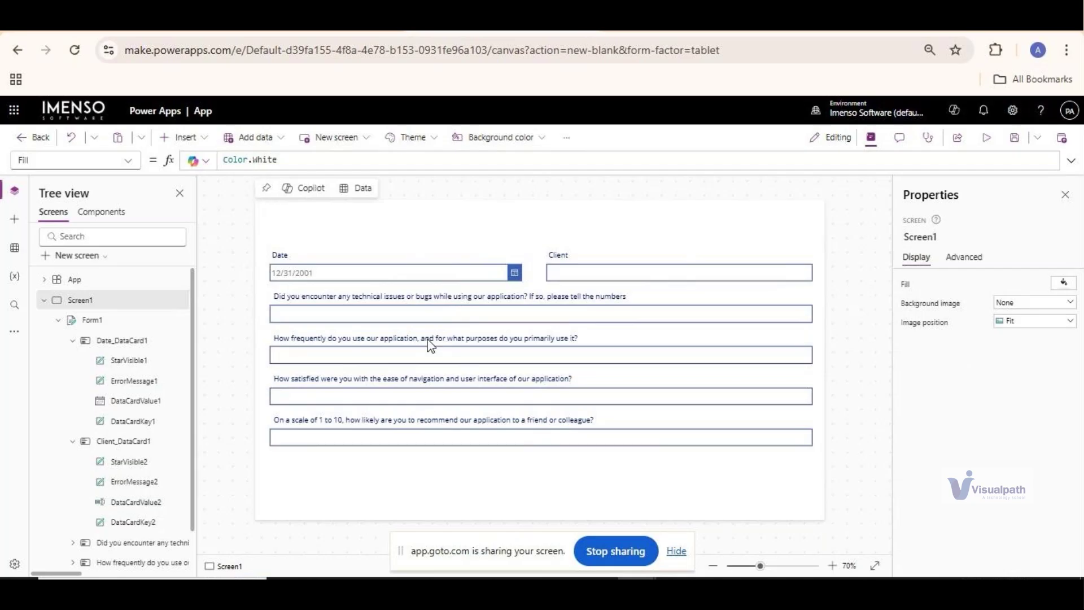
Step: Insert a button and place it centred below the form's last question, at about X 605, Y 622
{"action": "left_click", "coordinate": [185, 138]}
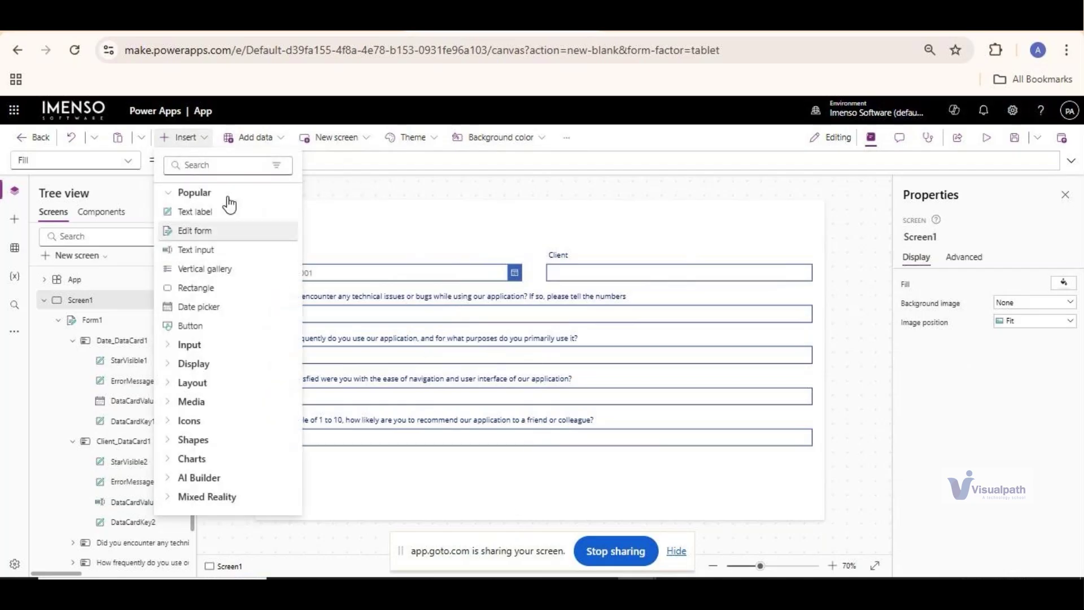
{"action": "type", "text": "butto"}
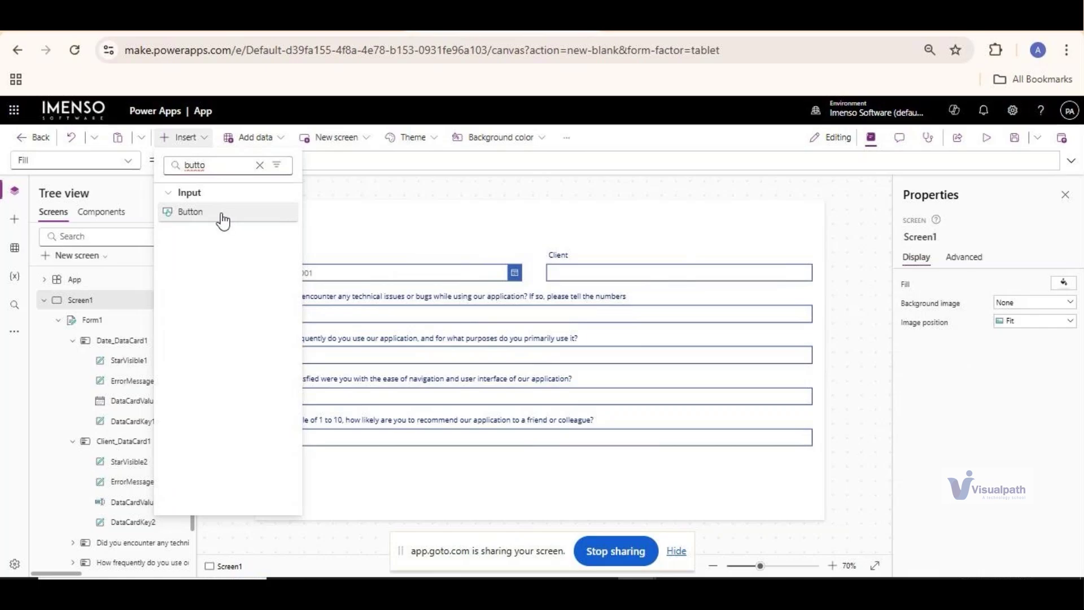
{"action": "left_click", "coordinate": [221, 213]}
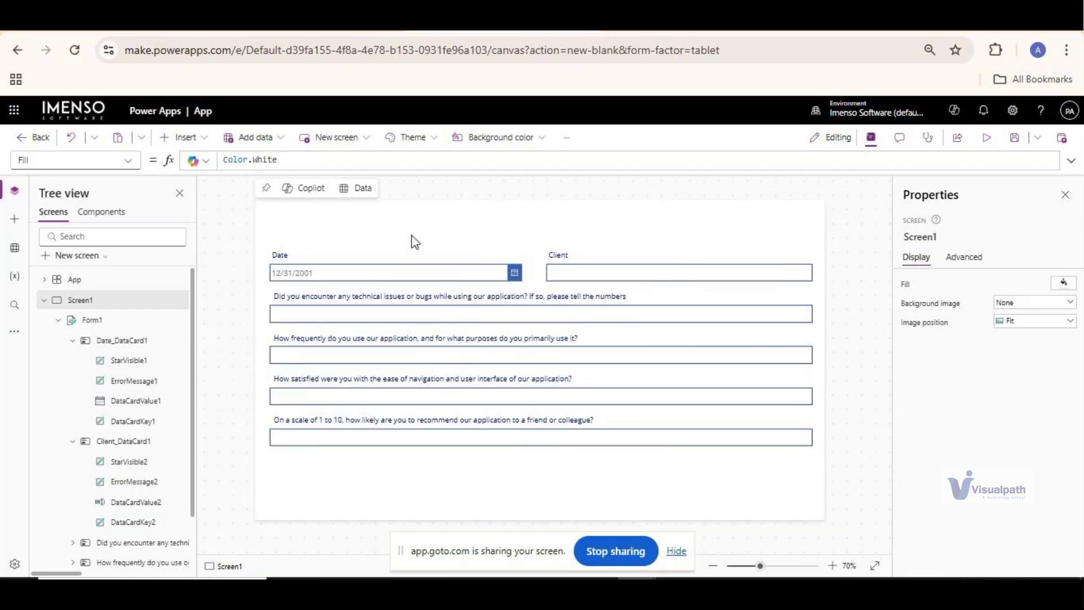
{"action": "left_click_drag", "start_coordinate": [318, 221], "coordinate": [555, 465]}
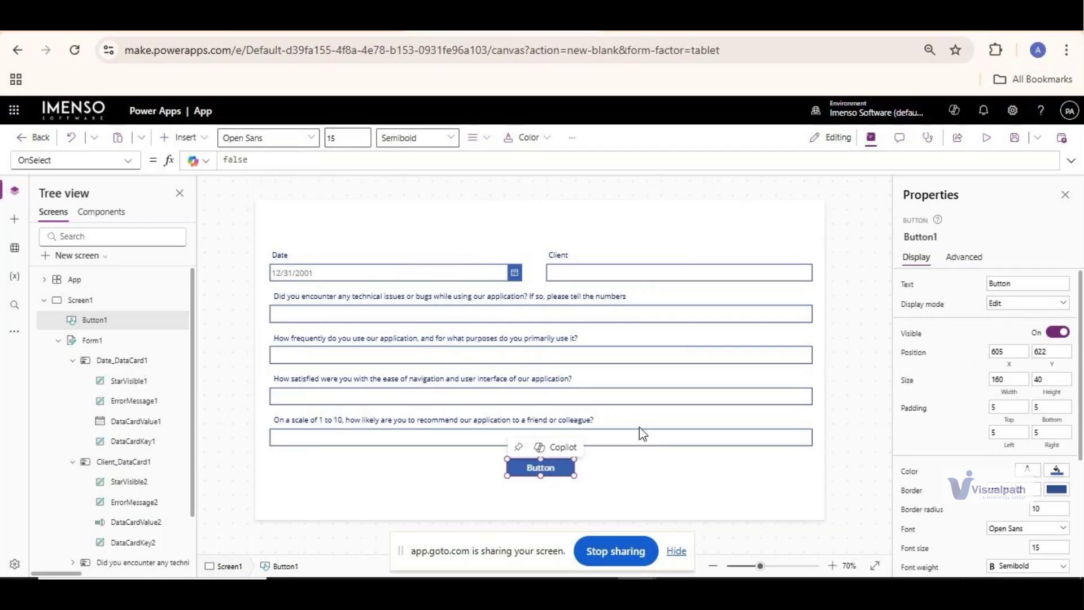
Step: Set the text of the button below the form to Submit
{"action": "left_click", "coordinate": [1020, 284]}
{"action": "key", "text": "BackSpace"}
{"action": "key", "text": "BackSpace"}
{"action": "key", "text": "BackSpace"}
{"action": "key", "text": "BackSpace"}
{"action": "key", "text": "BackSpace"}
{"action": "type", "text": "Submit"}
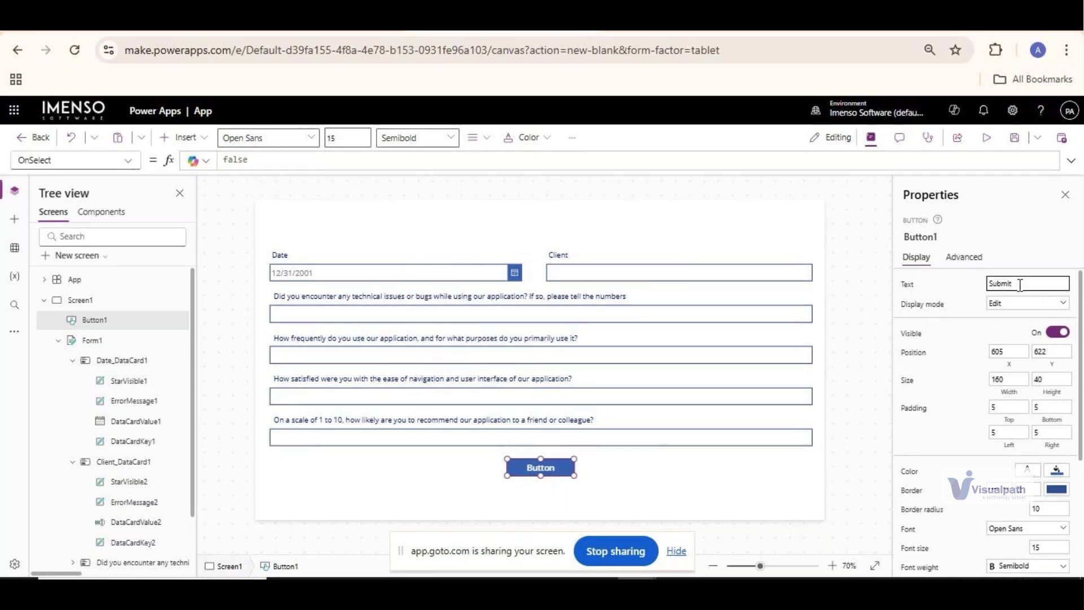
{"action": "left_click", "coordinate": [927, 373]}
Step: Extend the form's bottom edge slightly to a height of about 639
{"action": "left_click", "coordinate": [805, 475]}
{"action": "left_click", "coordinate": [547, 467]}
{"action": "left_click", "coordinate": [606, 446]}
{"action": "left_click", "coordinate": [710, 501]}
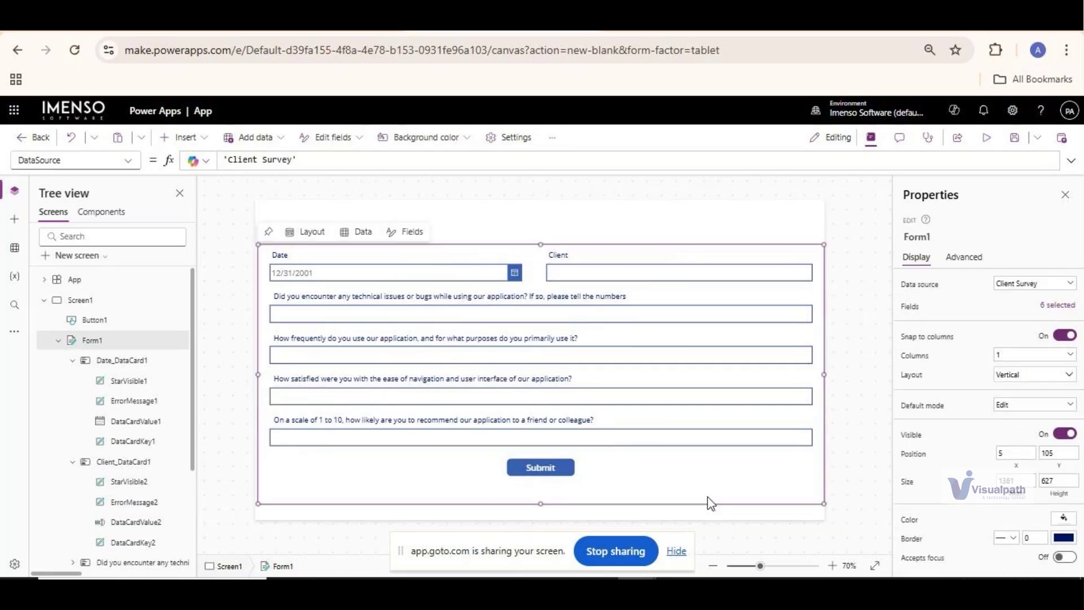
{"action": "mouse_move", "coordinate": [540, 503]}
{"action": "left_mouse_down"}
{"action": "mouse_move", "coordinate": [541, 520]}
{"action": "mouse_move", "coordinate": [540, 509]}
{"action": "left_mouse_up"}
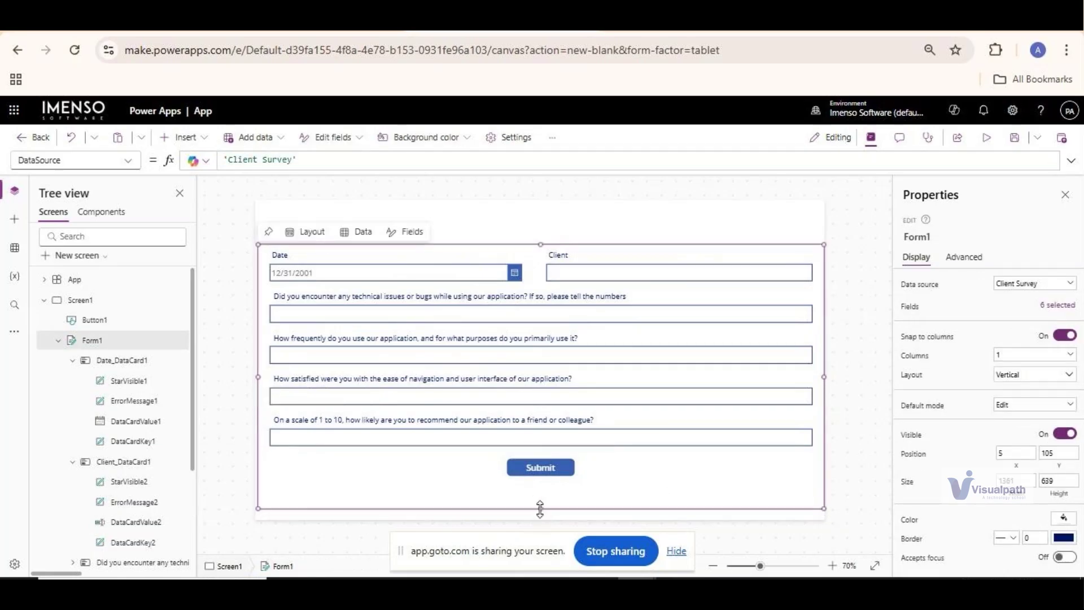
Step: Select the "On a scale of 1 to 10" card and search the insertable controls for "scal" and "scr"
{"action": "left_click", "coordinate": [465, 444]}
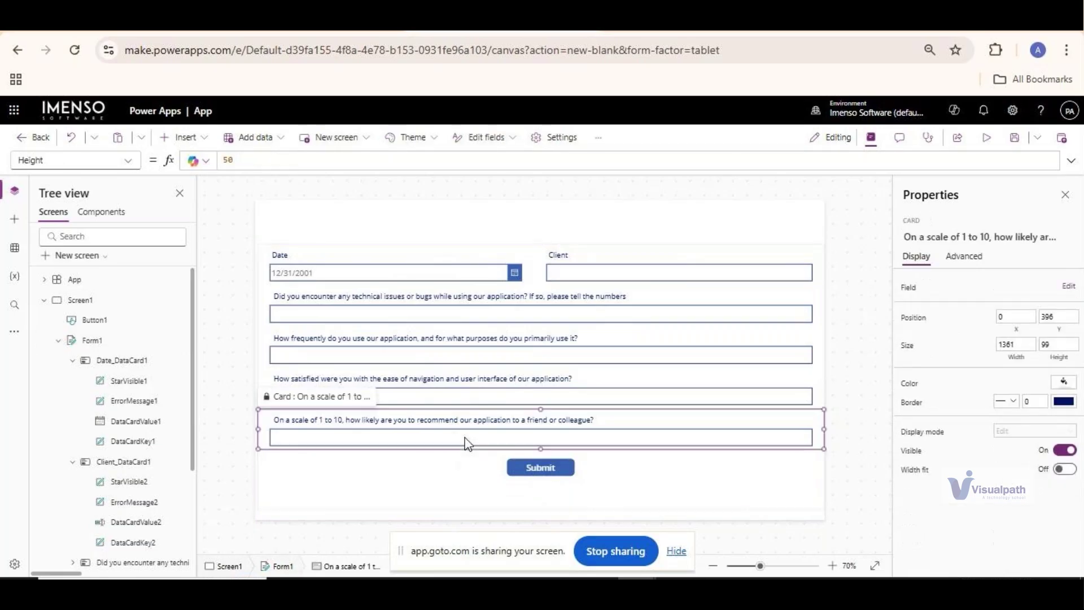
{"action": "left_click", "coordinate": [189, 142]}
{"action": "type", "text": "scal"}
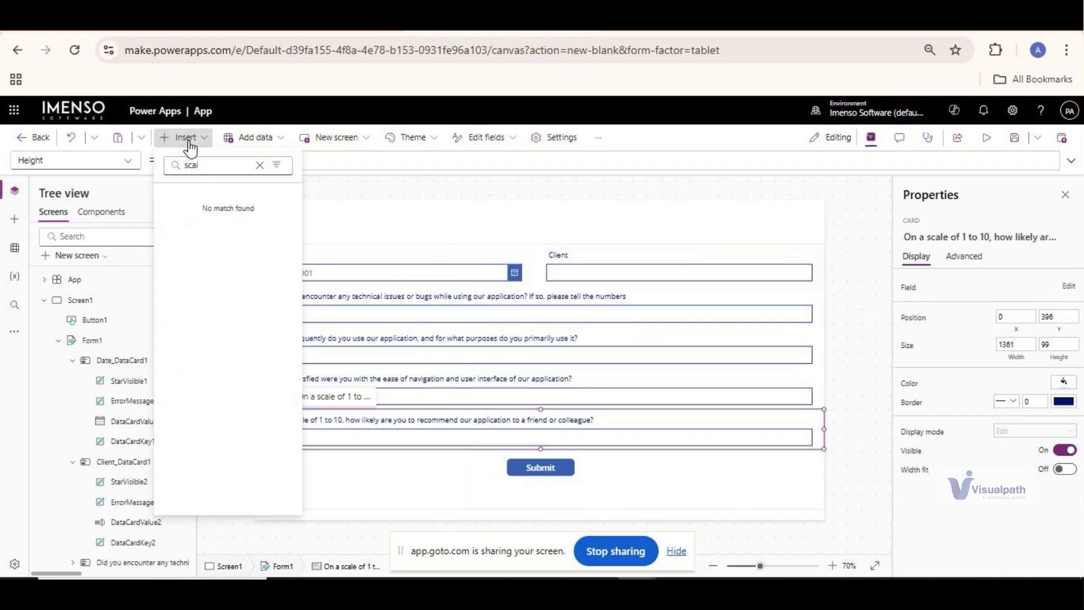
{"action": "key", "text": "BackSpace"}
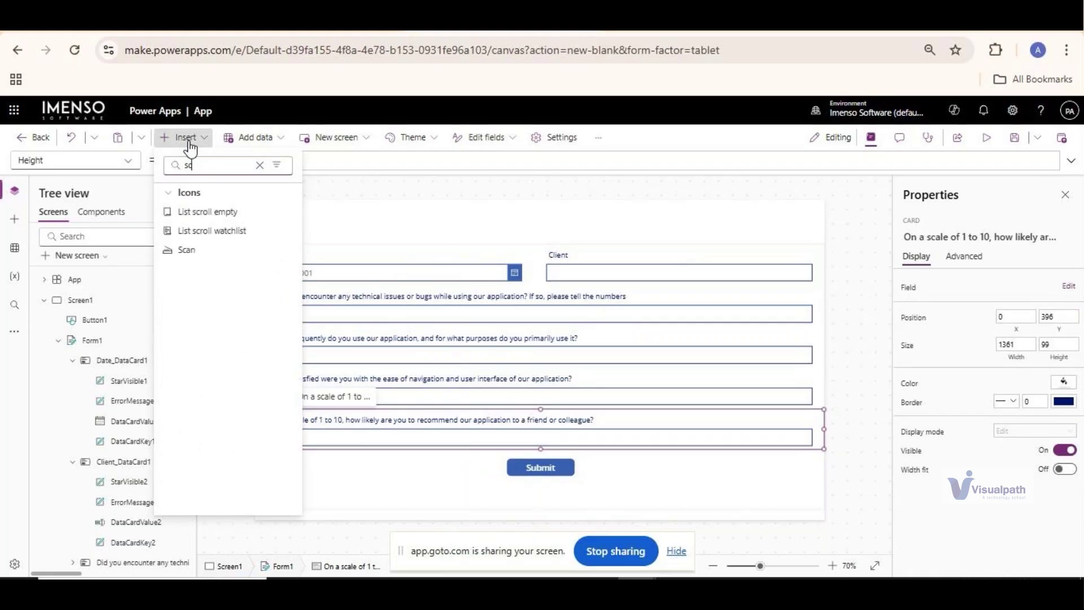
{"action": "key", "text": "BackSpace"}
{"action": "type", "text": "cr"}
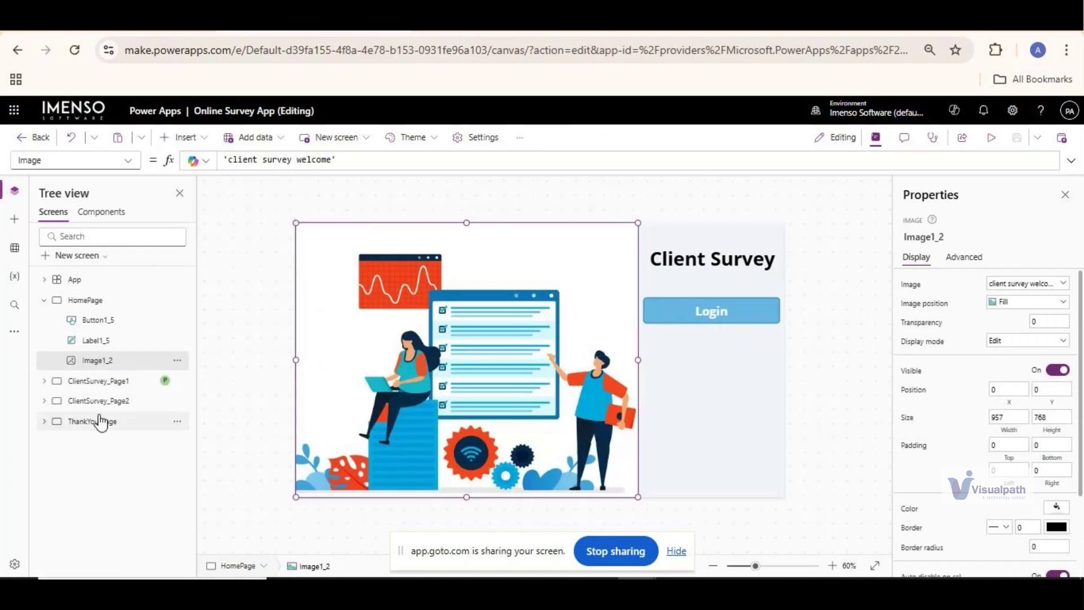
Step: Switch to the finished Online Survey App and examine how ClientSurvey_Page1 presents the "On a scale of 1 to 10" question
{"action": "left_click", "coordinate": [44, 381]}
{"action": "scroll", "coordinate": [130, 496], "scroll_direction": "down", "scroll_amount": 2}
{"action": "left_click", "coordinate": [44, 547]}
{"action": "scroll", "coordinate": [106, 502], "scroll_direction": "down", "scroll_amount": 3}
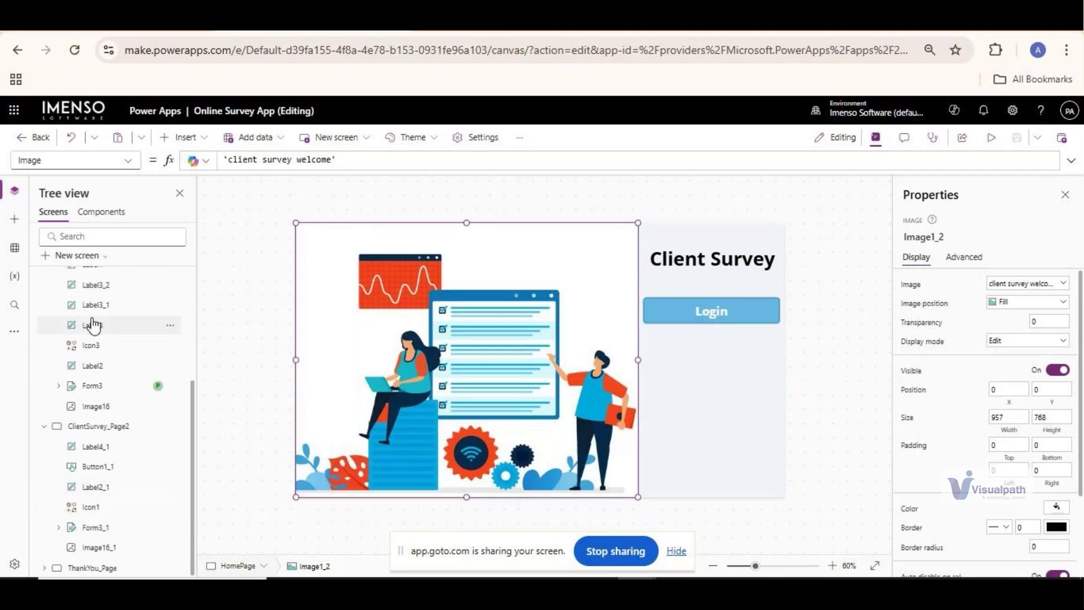
{"action": "scroll", "coordinate": [93, 326], "scroll_direction": "up", "scroll_amount": 4}
{"action": "left_click", "coordinate": [91, 363]}
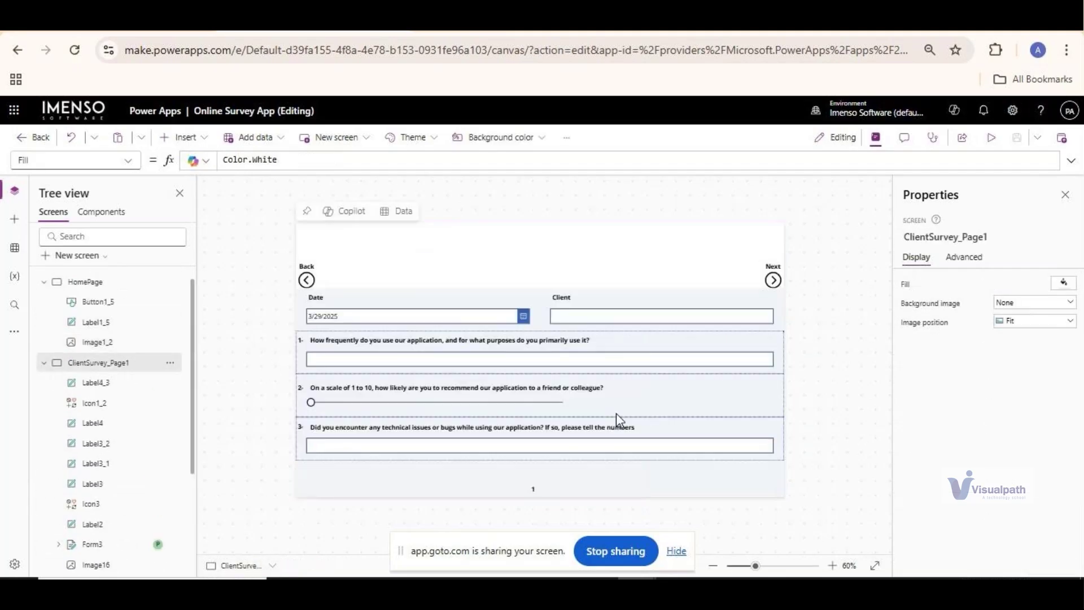
{"action": "left_click", "coordinate": [478, 405]}
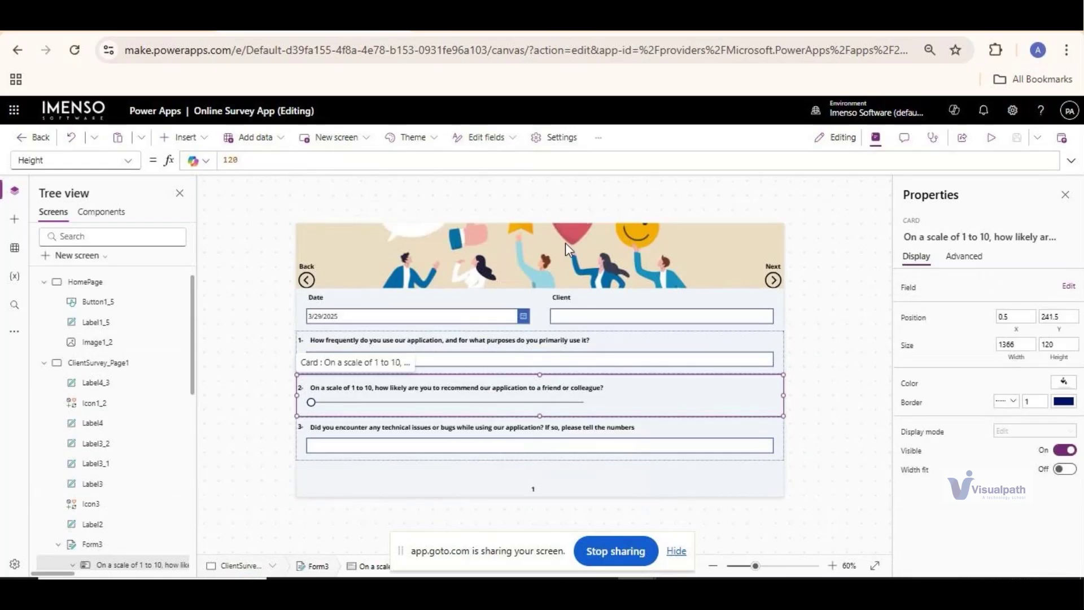
{"action": "left_click", "coordinate": [534, 401]}
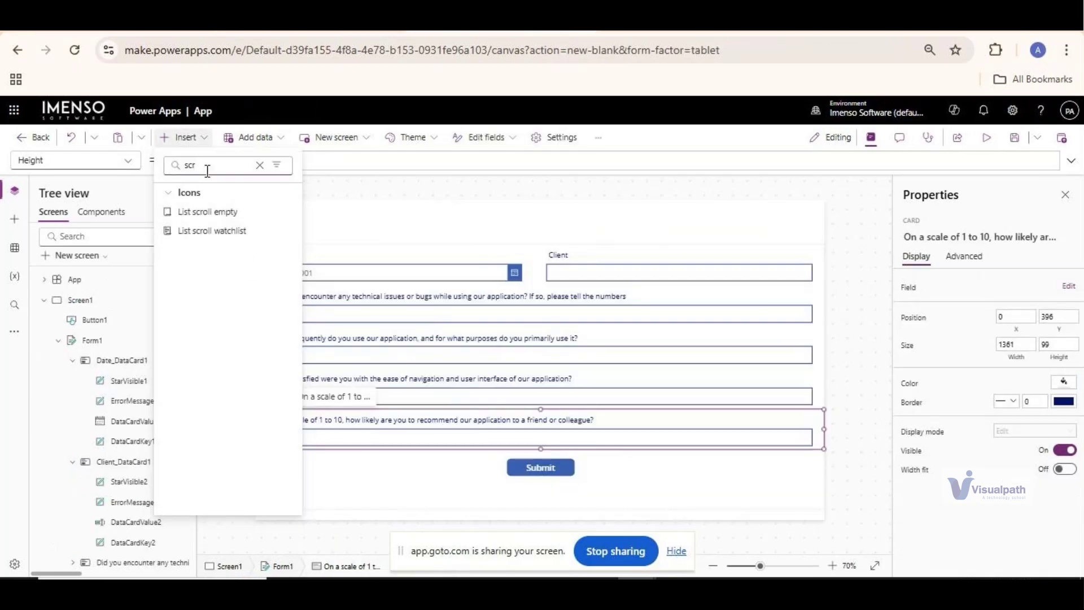
Step: Back in the new app, unlock the "On a scale of 1 to 10" card, insert a slider, and move it to about X 640, Y 0
{"action": "key", "text": "BackSpace"}
{"action": "key", "text": "BackSpace"}
{"action": "key", "text": "BackSpace"}
{"action": "type", "text": "slid"}
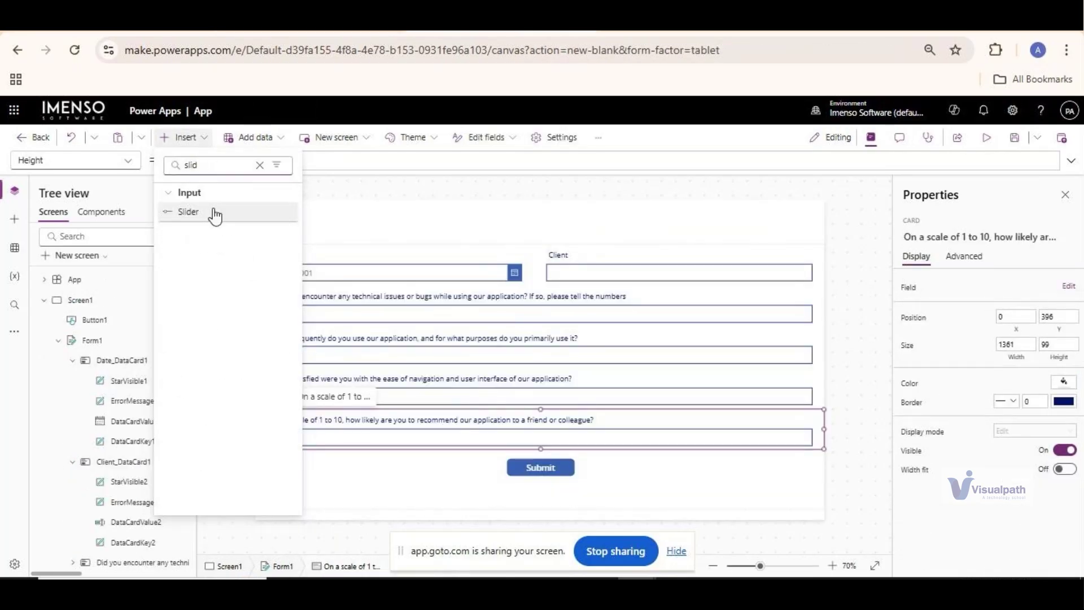
{"action": "left_click", "coordinate": [220, 220]}
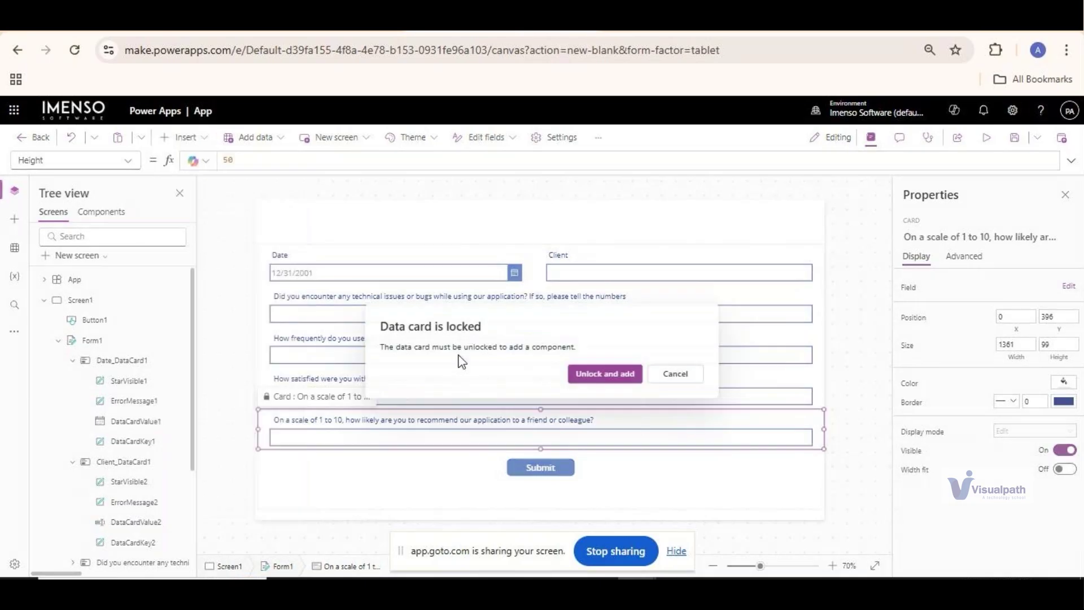
{"action": "left_click", "coordinate": [608, 372]}
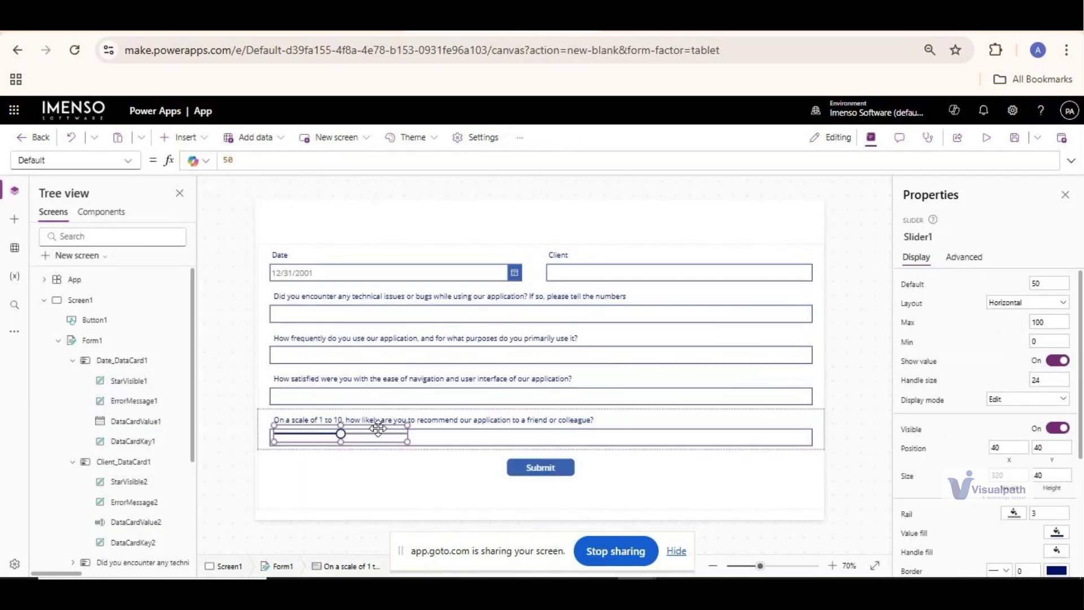
{"action": "left_click_drag", "start_coordinate": [408, 428], "coordinate": [616, 408]}
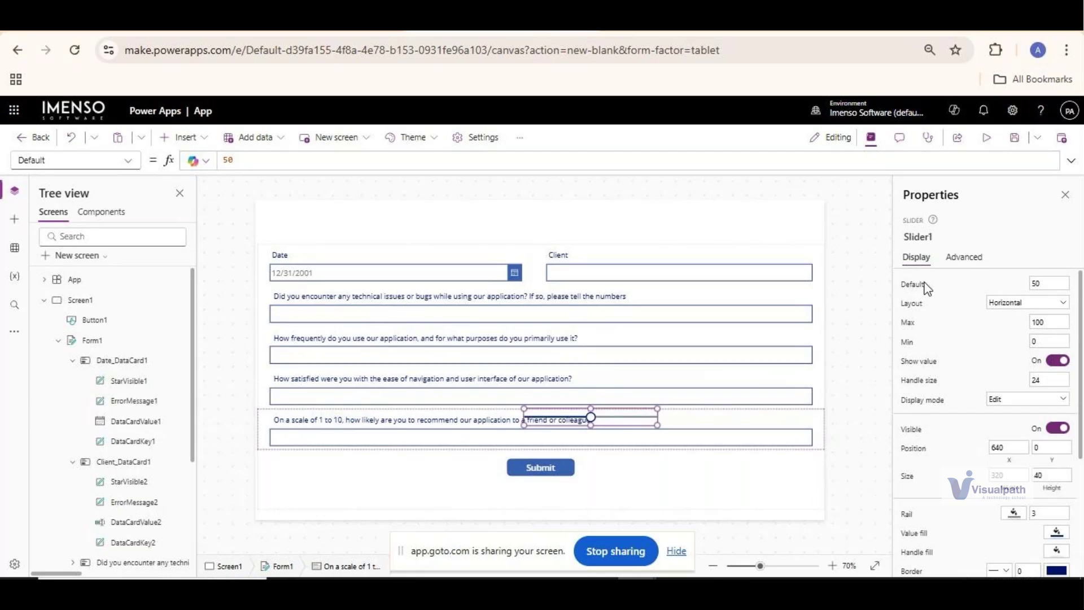
Step: Set the slider's default to 1, its minimum to 1 and its maximum to 10
{"action": "left_click", "coordinate": [1050, 284]}
{"action": "left_click", "coordinate": [1049, 341]}
{"action": "key", "text": "BackSpace"}
{"action": "type", "text": "1"}
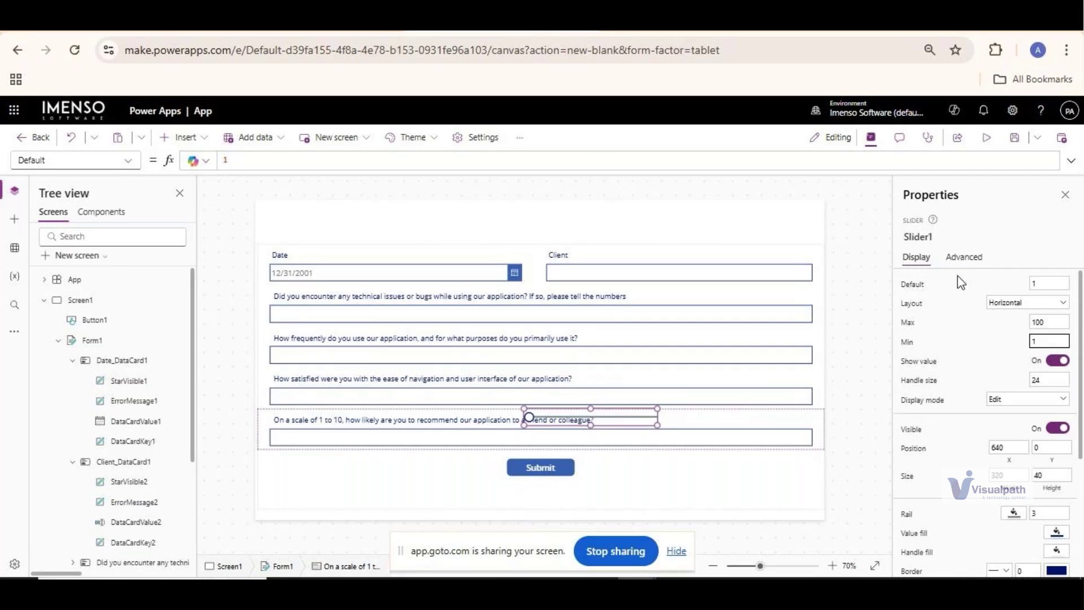
{"action": "left_click", "coordinate": [1052, 322]}
{"action": "key", "text": "BackSpace"}
{"action": "left_click", "coordinate": [988, 343]}
Step: Set the Default formula of the text input in the "On a scale of 1 to 10" card to Slider1.Value
{"action": "left_click", "coordinate": [418, 436]}
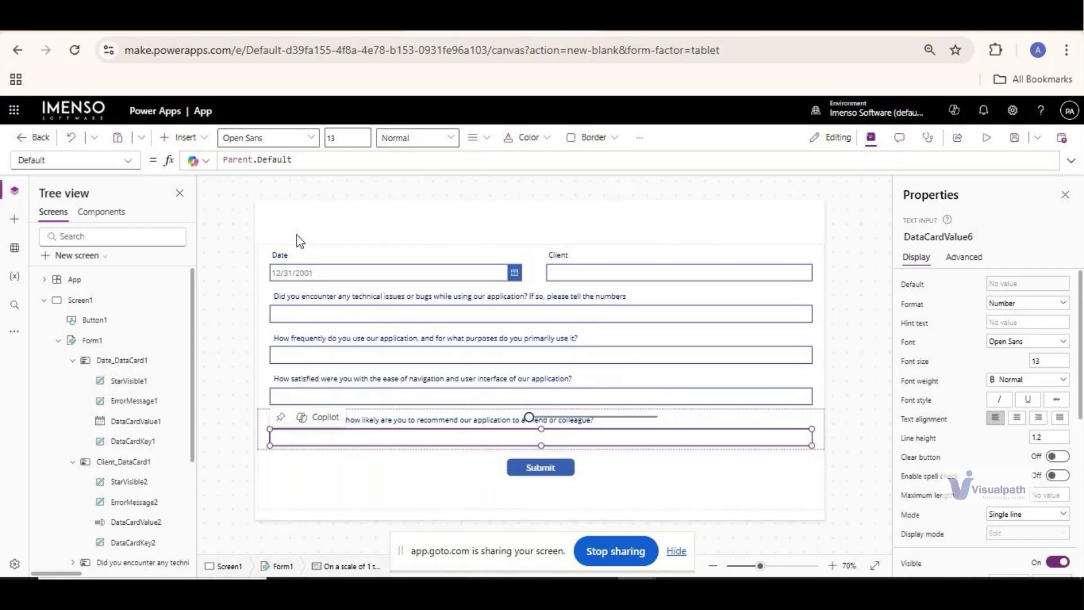
{"action": "left_click", "coordinate": [340, 160]}
{"action": "key", "text": "BackSpace"}
{"action": "key", "text": "BackSpace"}
{"action": "key", "text": "BackSpace"}
{"action": "key", "text": "BackSpace"}
{"action": "key", "text": "BackSpace"}
{"action": "key", "text": "BackSpace"}
{"action": "key", "text": "BackSpace"}
{"action": "key", "text": "BackSpace"}
{"action": "key", "text": "BackSpace"}
{"action": "key", "text": "BackSpace"}
{"action": "key", "text": "BackSpace"}
{"action": "key", "text": "BackSpace"}
{"action": "key", "text": "BackSpace"}
{"action": "key", "text": "BackSpace"}
{"action": "type", "text": "slid"}
{"action": "key", "text": "Tab"}
{"action": "type", "text": "."}
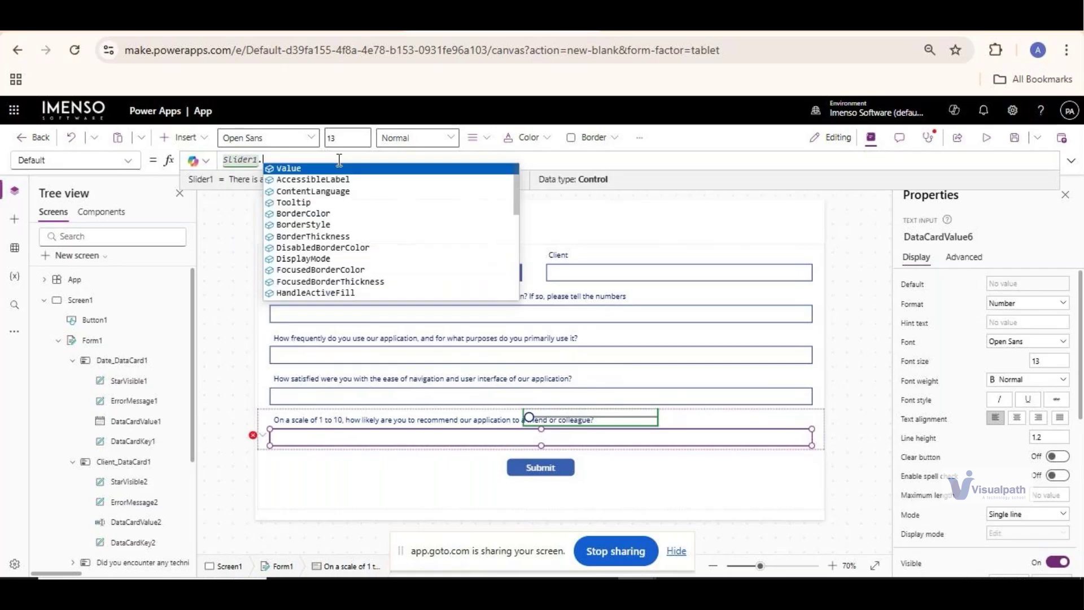
{"action": "key", "text": "Tab"}
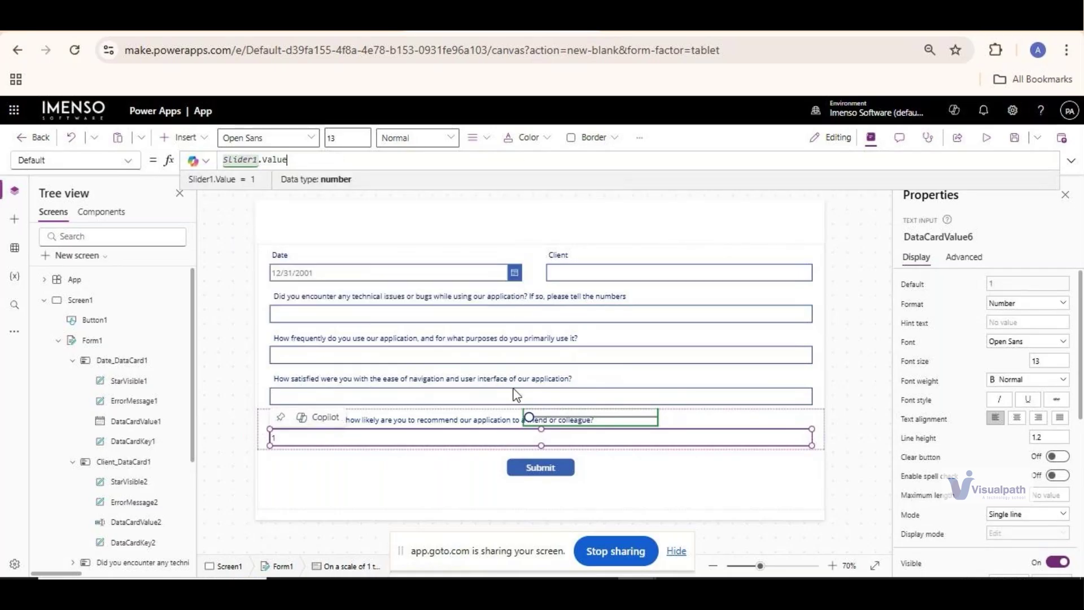
Step: Test the slider by moving it to 6, and turn off visibility for the text input linked to it
{"action": "left_click_drag", "start_coordinate": [528, 417], "coordinate": [598, 418]}
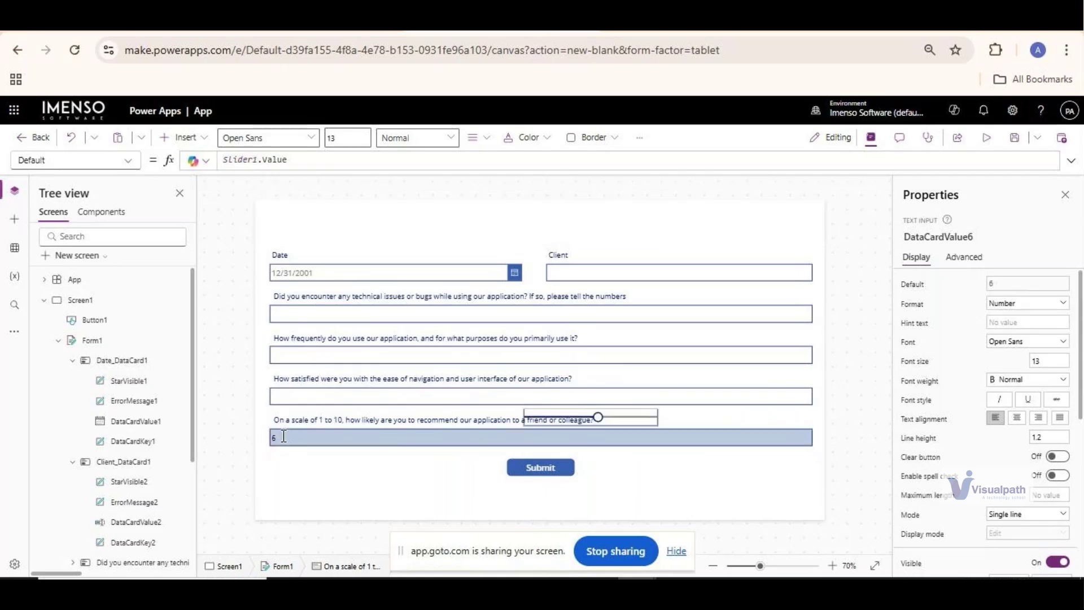
{"action": "mouse_move", "coordinate": [598, 418]}
{"action": "left_mouse_down"}
{"action": "mouse_move", "coordinate": [568, 419]}
{"action": "mouse_move", "coordinate": [594, 421]}
{"action": "left_mouse_up"}
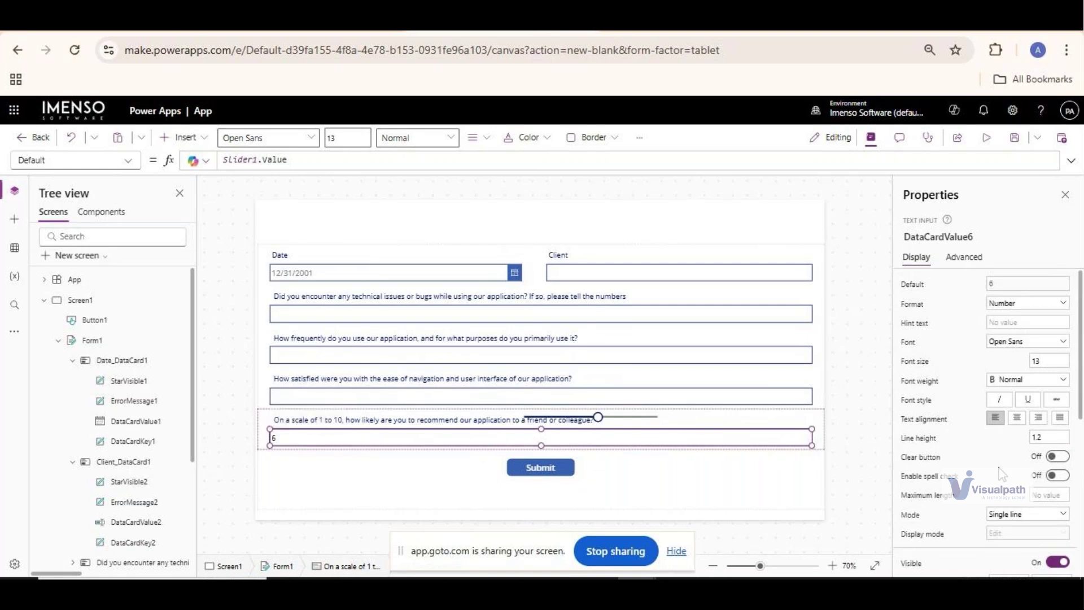
{"action": "scroll", "coordinate": [983, 468], "scroll_direction": "down", "scroll_amount": 3}
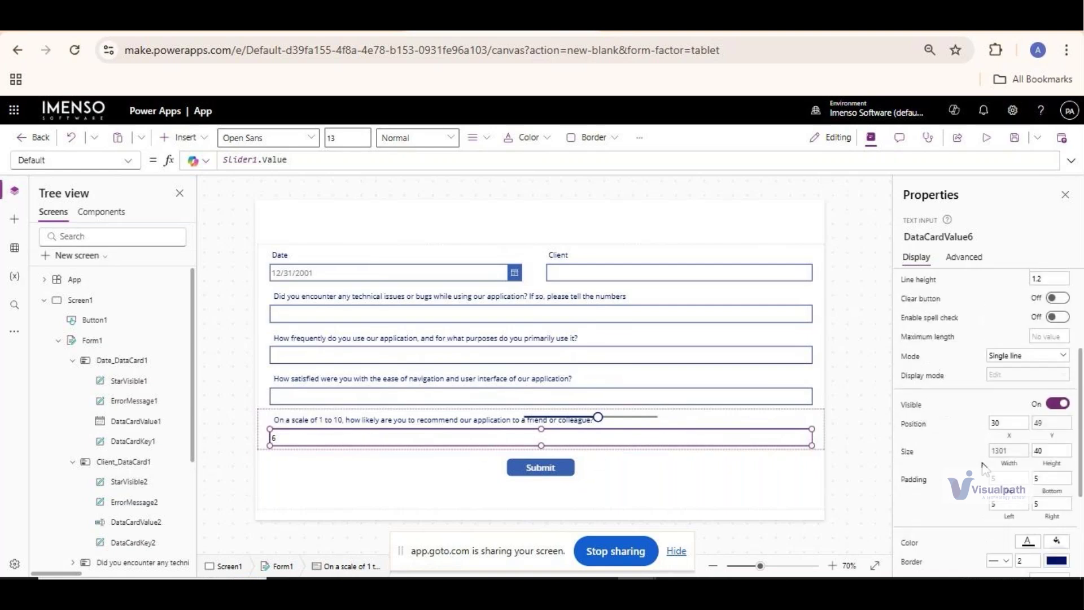
{"action": "left_click", "coordinate": [1055, 405]}
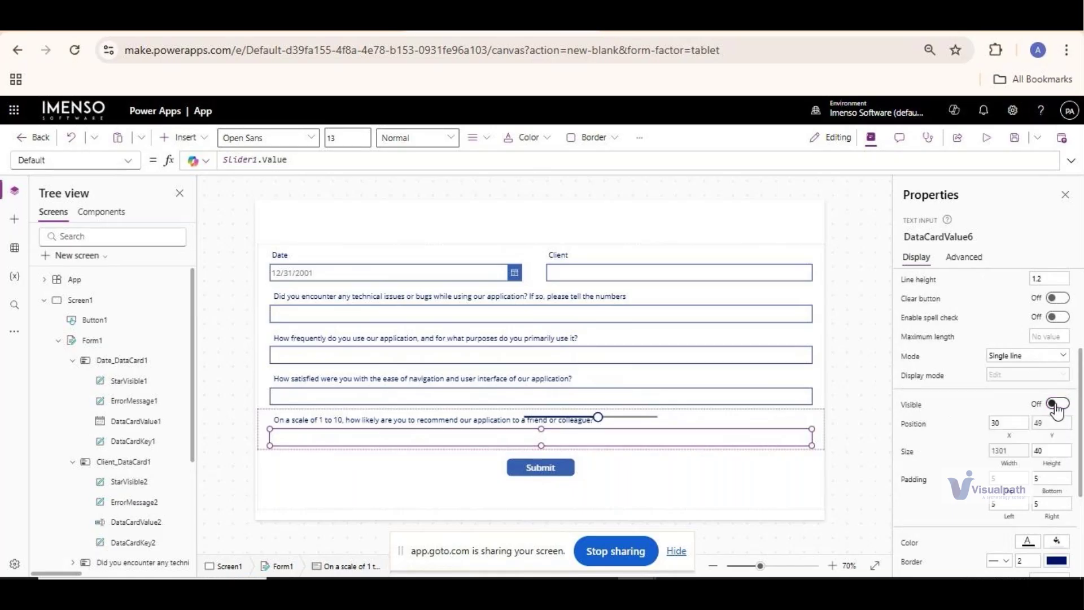
Step: Move the slider to X 30, Y 49 under the "On a scale of 1 to 10" question and resize it to 1301 by 40
{"action": "left_click", "coordinate": [627, 423]}
{"action": "left_click_drag", "start_coordinate": [626, 423], "coordinate": [632, 446]}
{"action": "left_click_drag", "start_coordinate": [706, 452], "coordinate": [812, 445]}
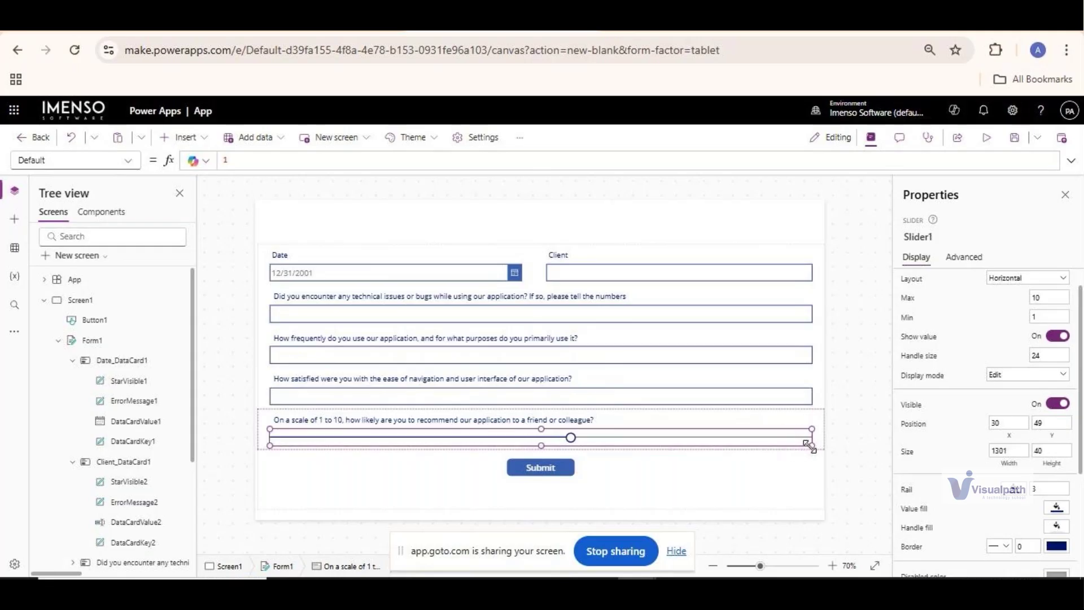
Step: Test the resized slider on the canvas by moving its handle to a lower rating, and deselect it
{"action": "left_click", "coordinate": [572, 439], "text": "alt"}
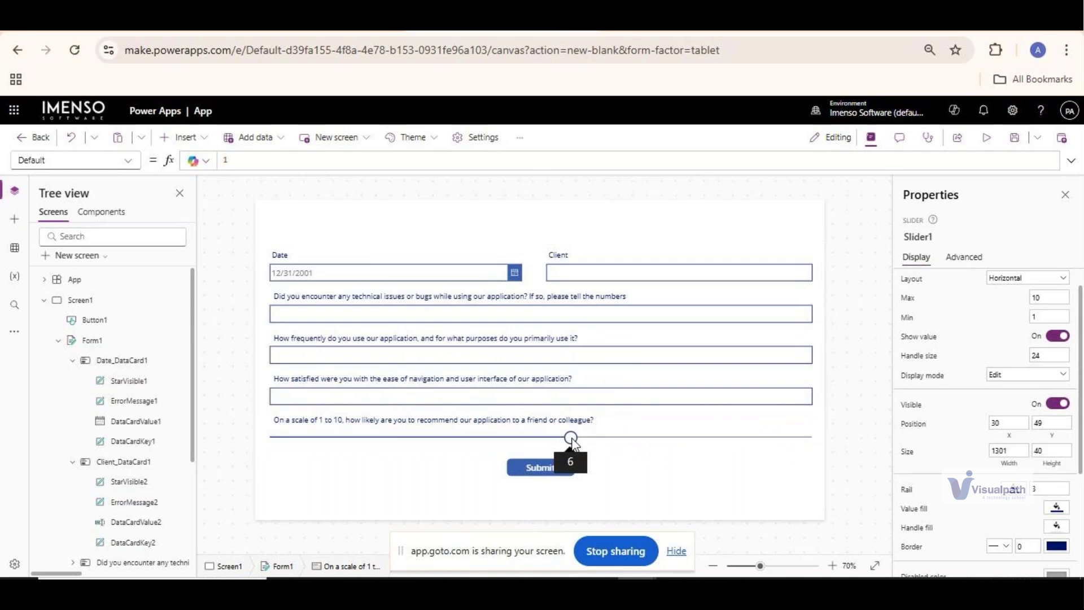
{"action": "left_click_drag", "start_coordinate": [572, 441], "coordinate": [429, 447]}
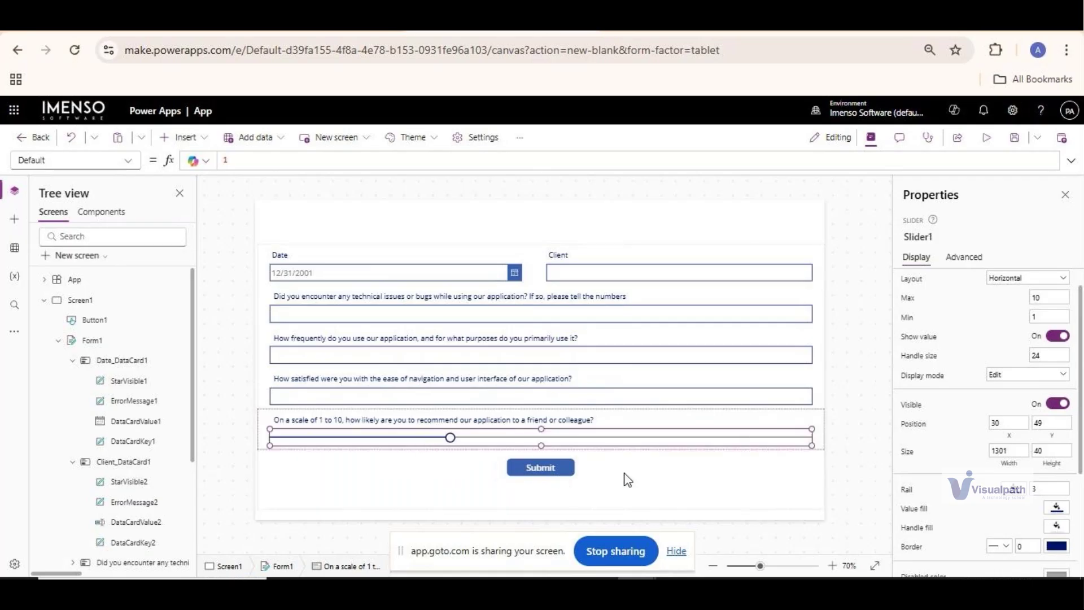
{"action": "left_click", "coordinate": [720, 467]}
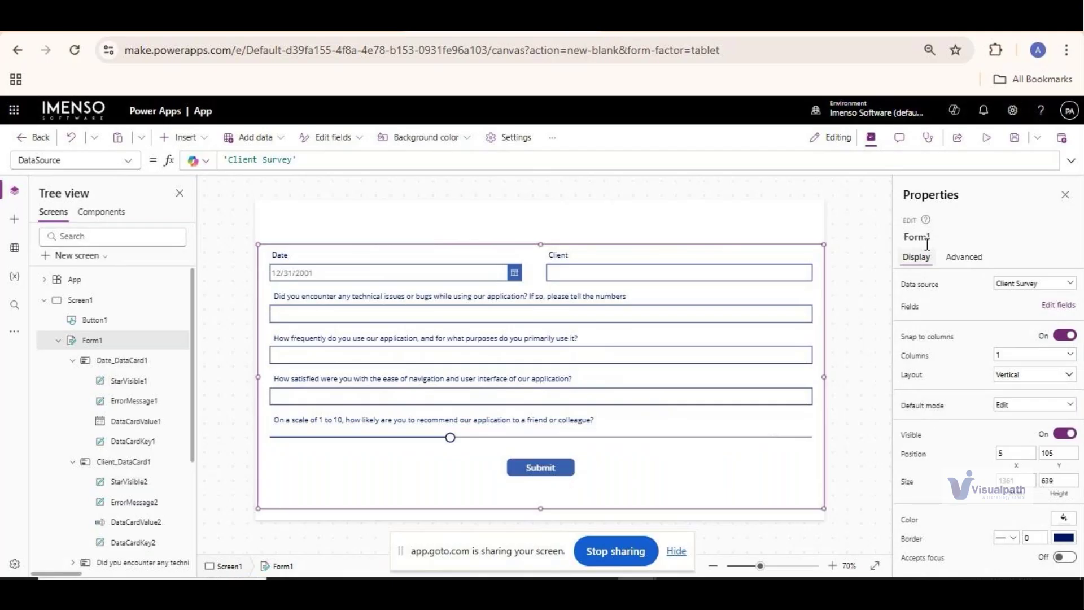
{"action": "left_click", "coordinate": [849, 221]}
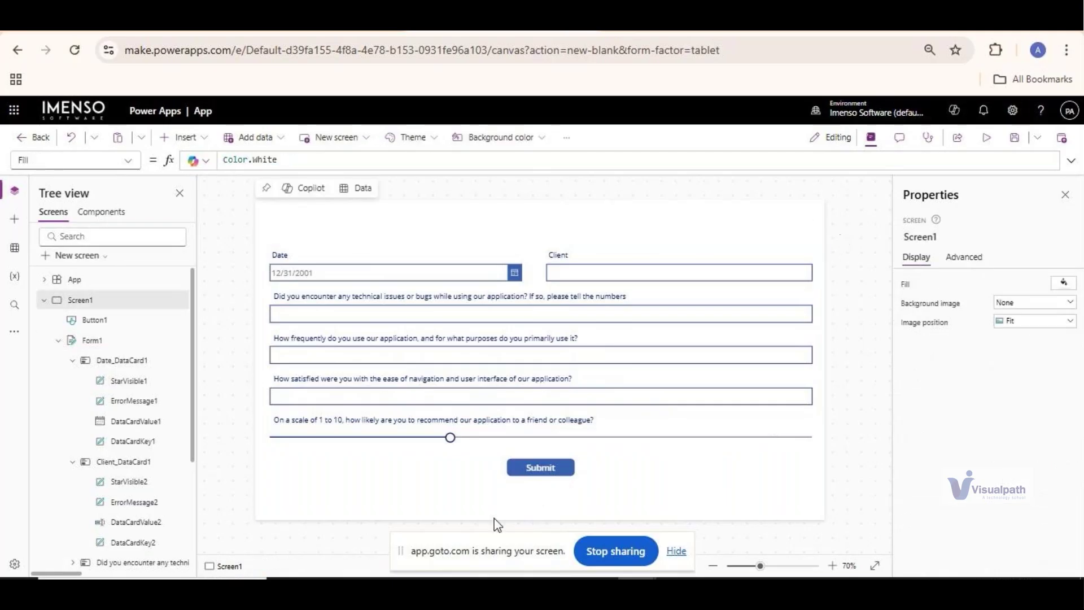
Step: Set the OnSelect formula of the Submit button to SubmitForm(Form1)
{"action": "left_click", "coordinate": [553, 468]}
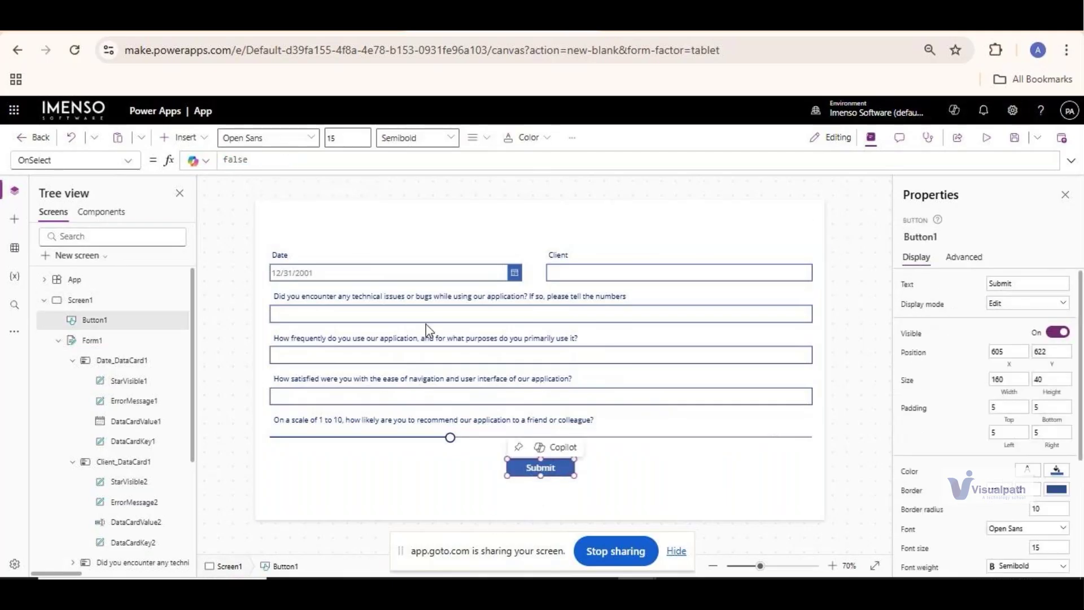
{"action": "double_click", "coordinate": [316, 161]}
{"action": "type", "text": "fa"}
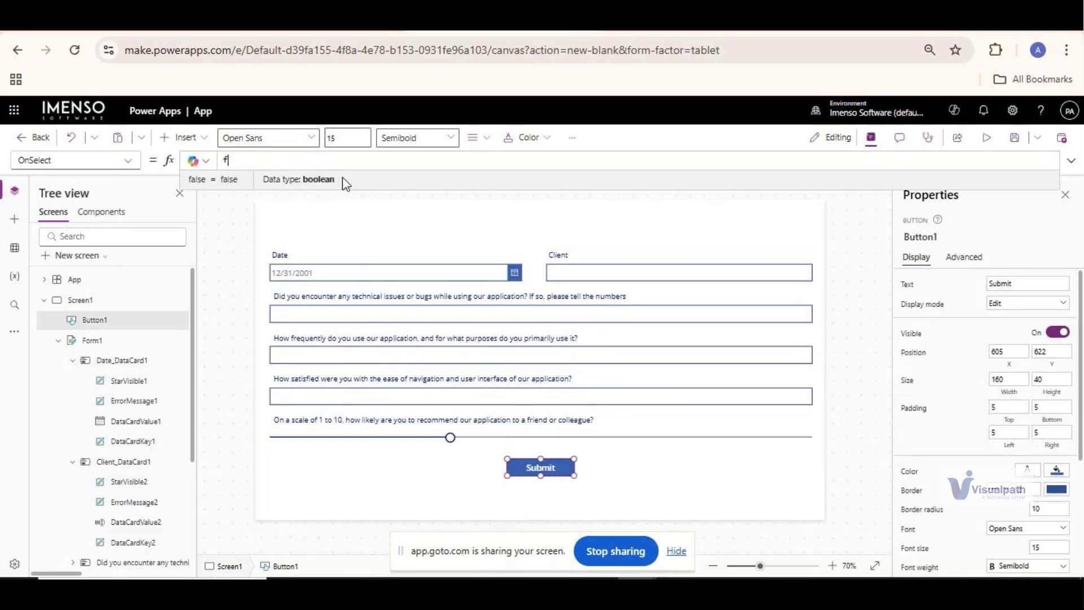
{"action": "key", "text": "BackSpace"}
{"action": "type", "text": "for"}
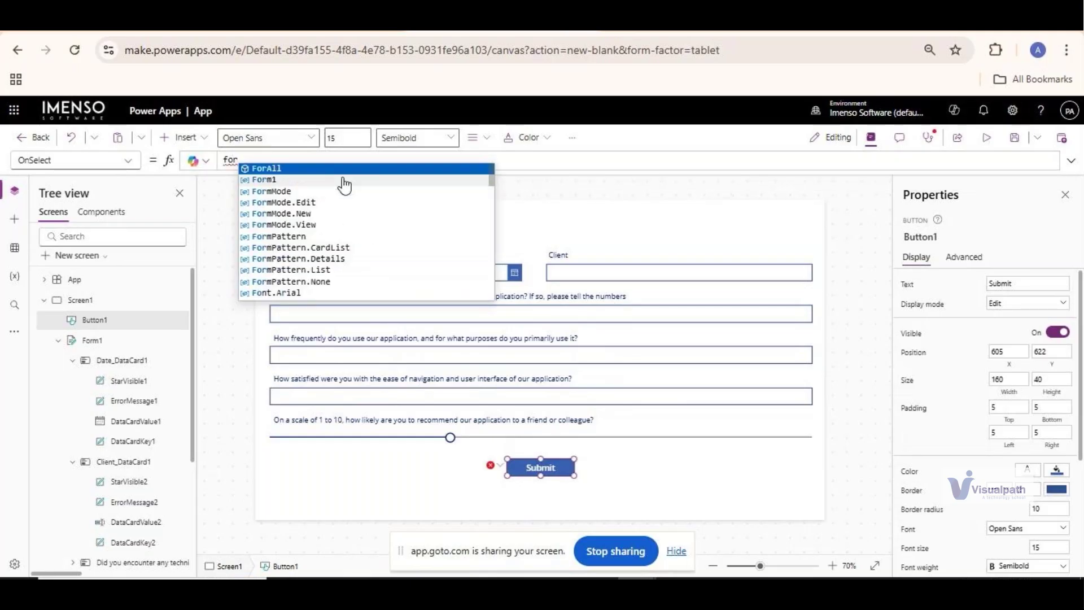
{"action": "key", "text": "BackSpace"}
{"action": "key", "text": "BackSpace"}
{"action": "key", "text": "BackSpace"}
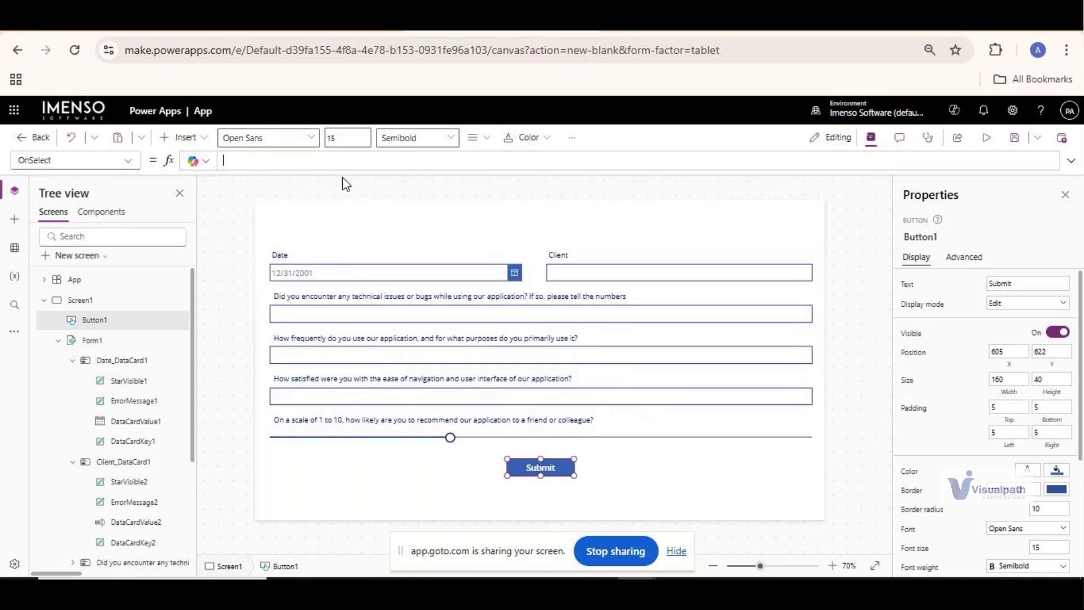
{"action": "type", "text": "submitForm("}
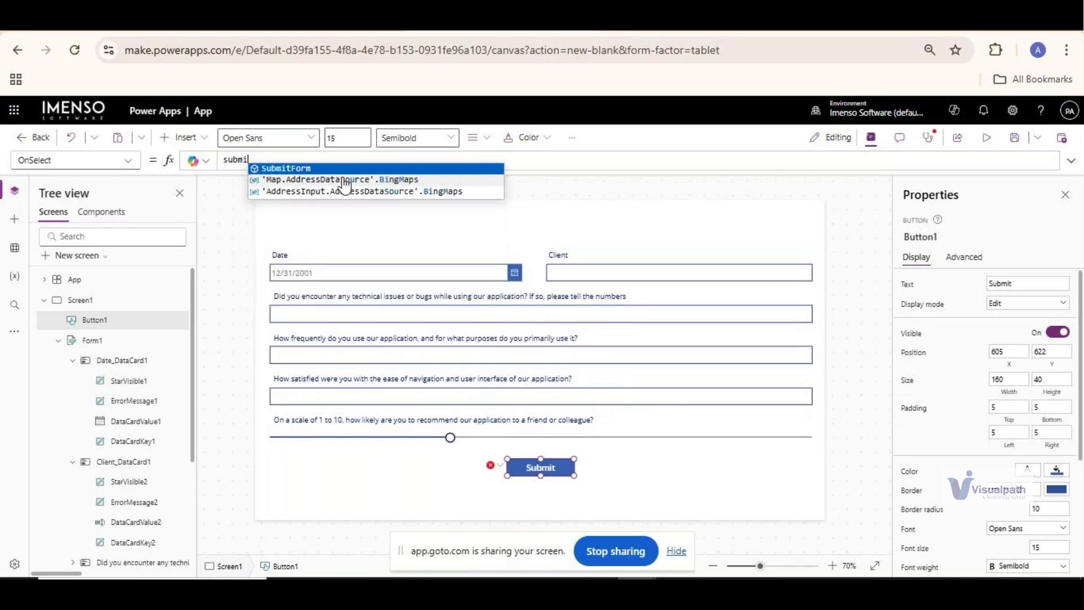
{"action": "key", "text": "Tab"}
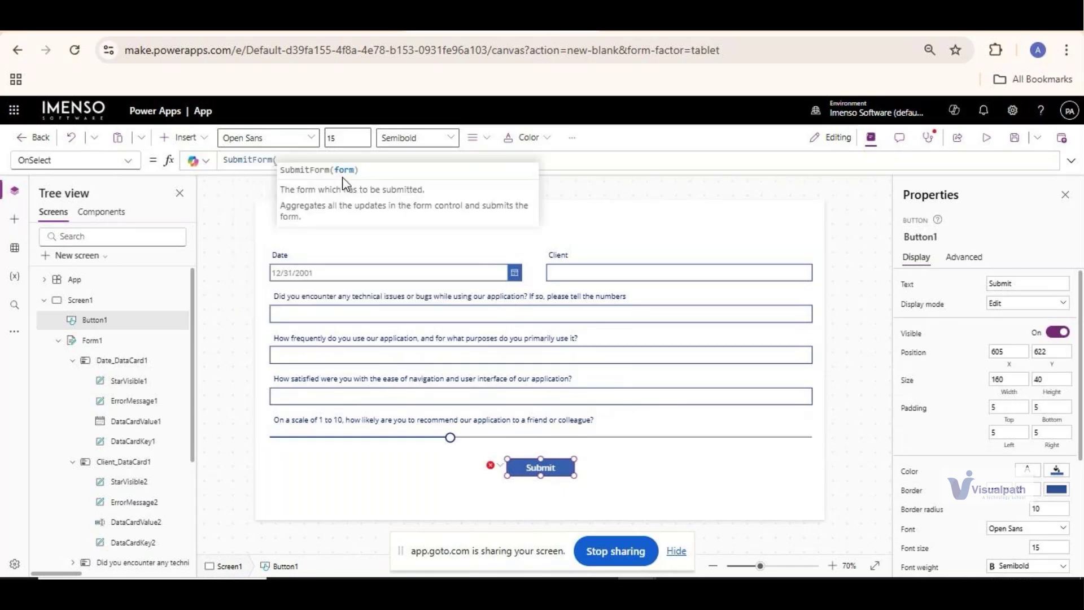
{"action": "type", "text": "fo"}
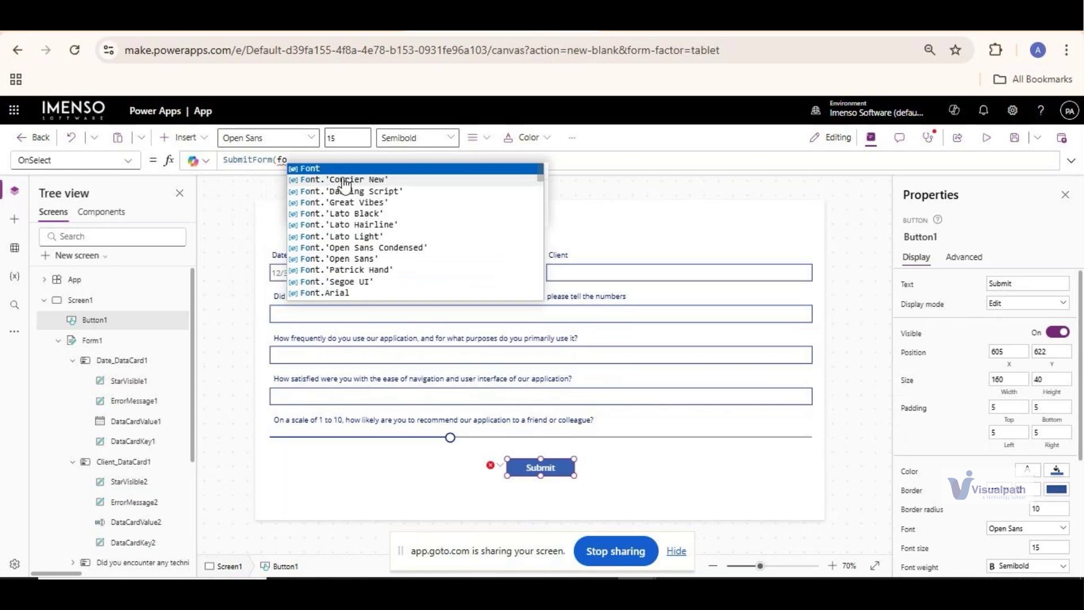
{"action": "type", "text": "rm"}
{"action": "key", "text": "Tab"}
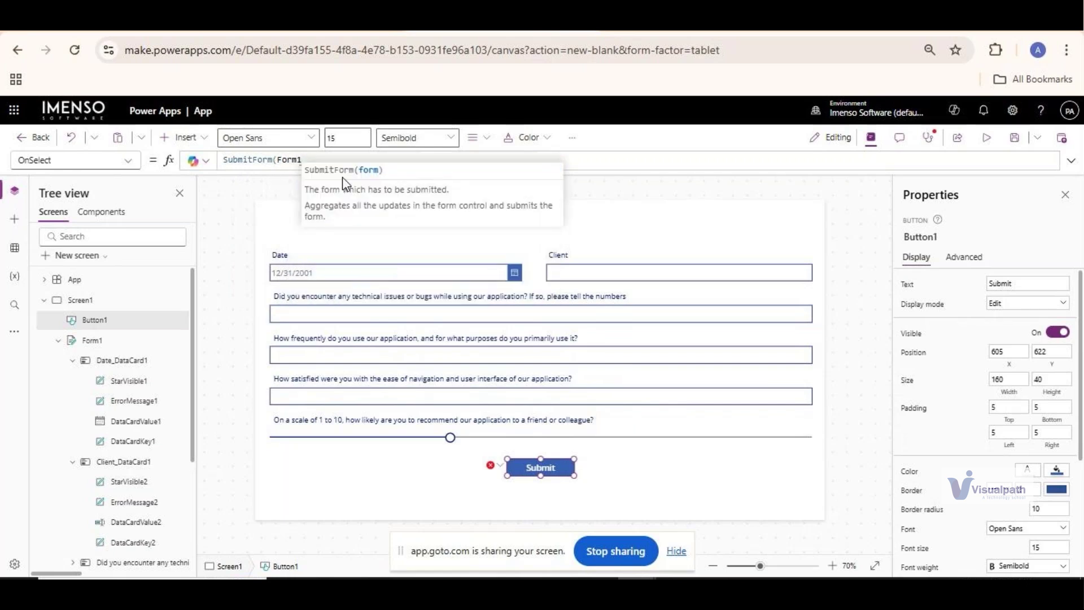
{"action": "type", "text": ")"}
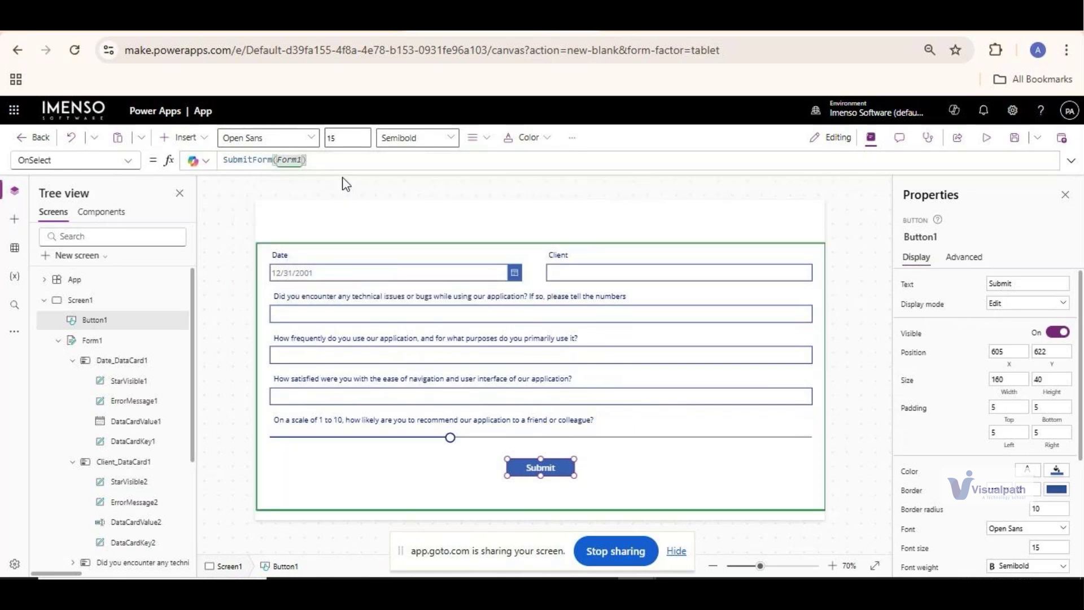
Step: Save the new app under the name Demo App
{"action": "left_click", "coordinate": [1015, 139]}
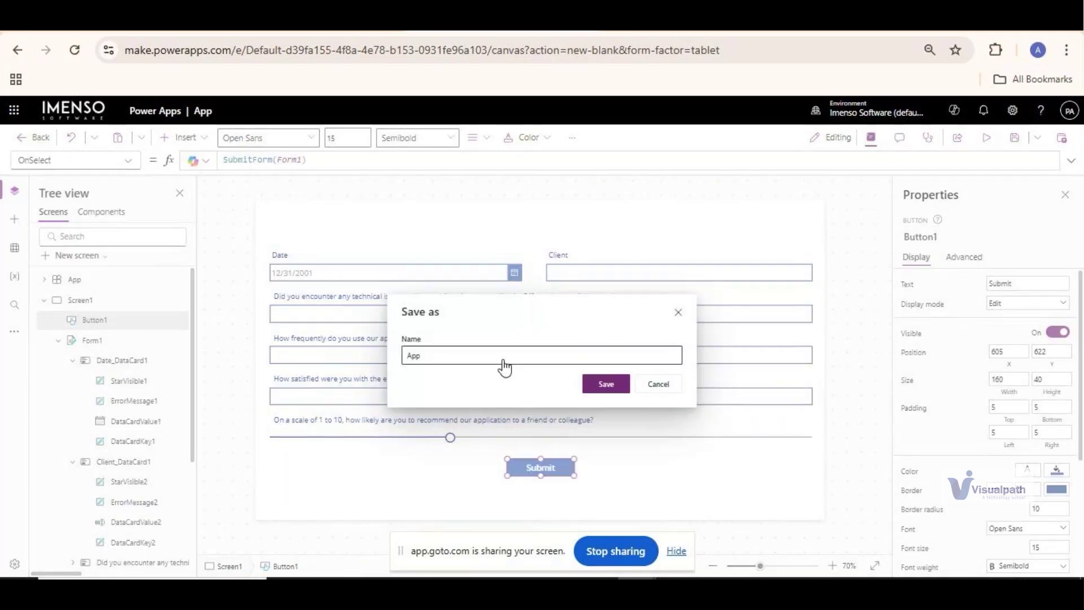
{"action": "left_click", "coordinate": [482, 273]}
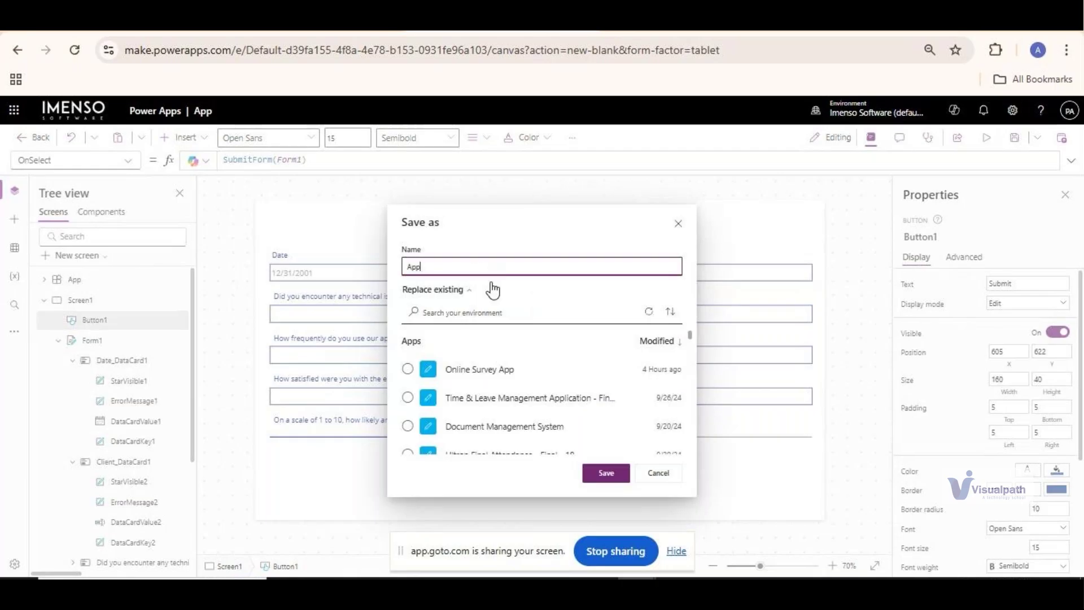
{"action": "type", "text": "Demo"}
{"action": "left_click", "coordinate": [605, 473]}
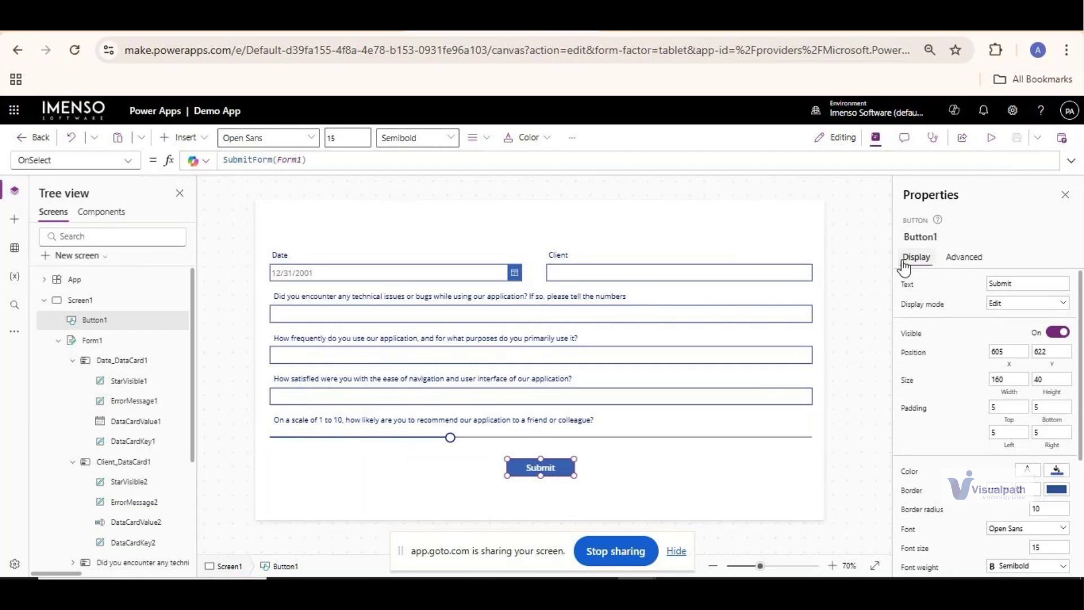
Step: Briefly preview the app, and set the default mode of Form1 to New and save the change
{"action": "left_click", "coordinate": [993, 140]}
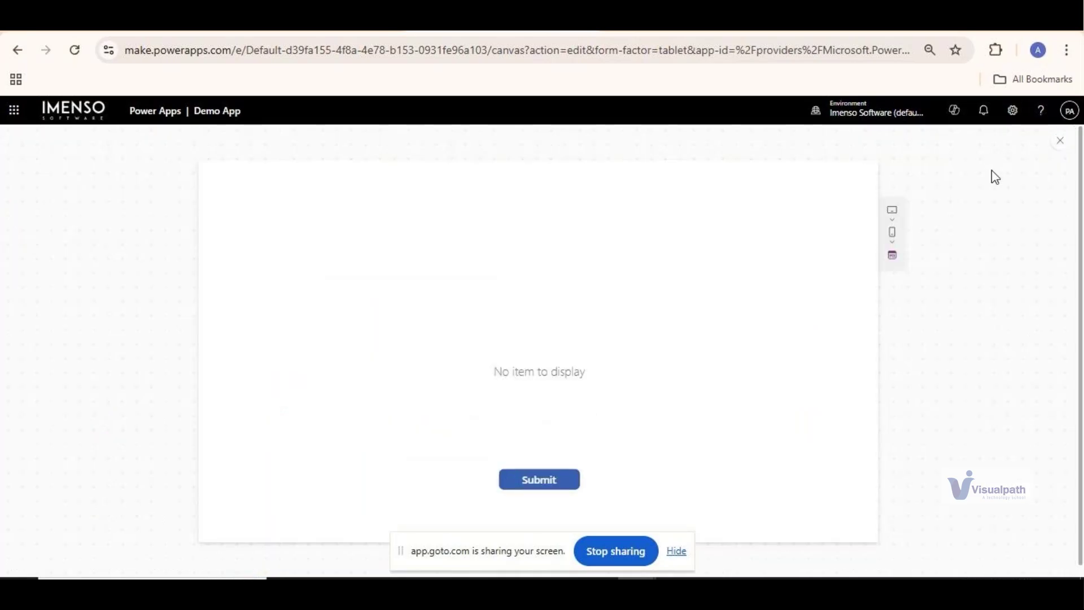
{"action": "key", "text": "Escape"}
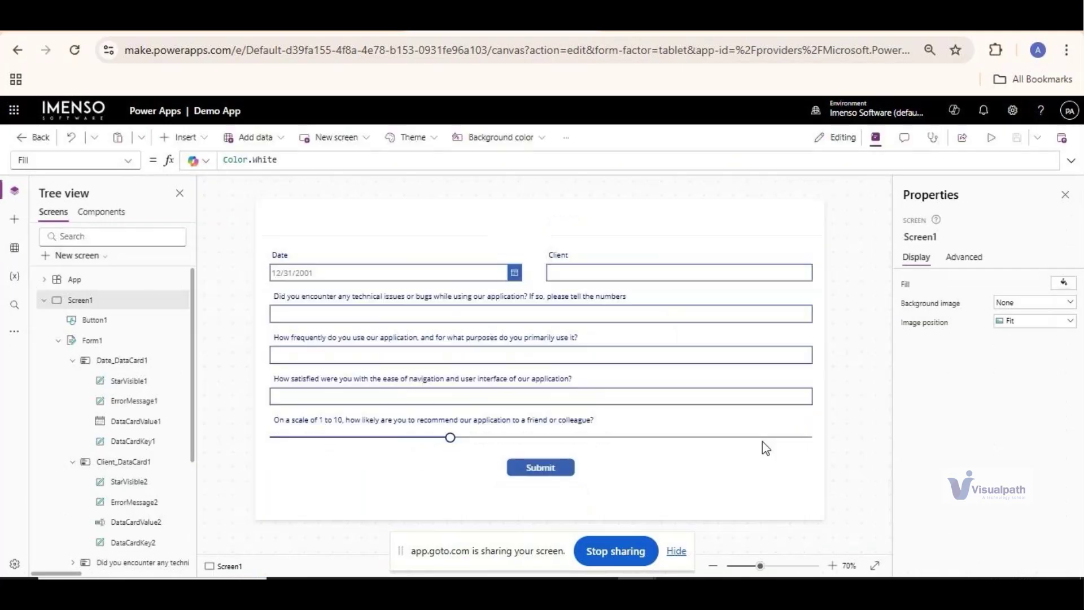
{"action": "left_click", "coordinate": [734, 458]}
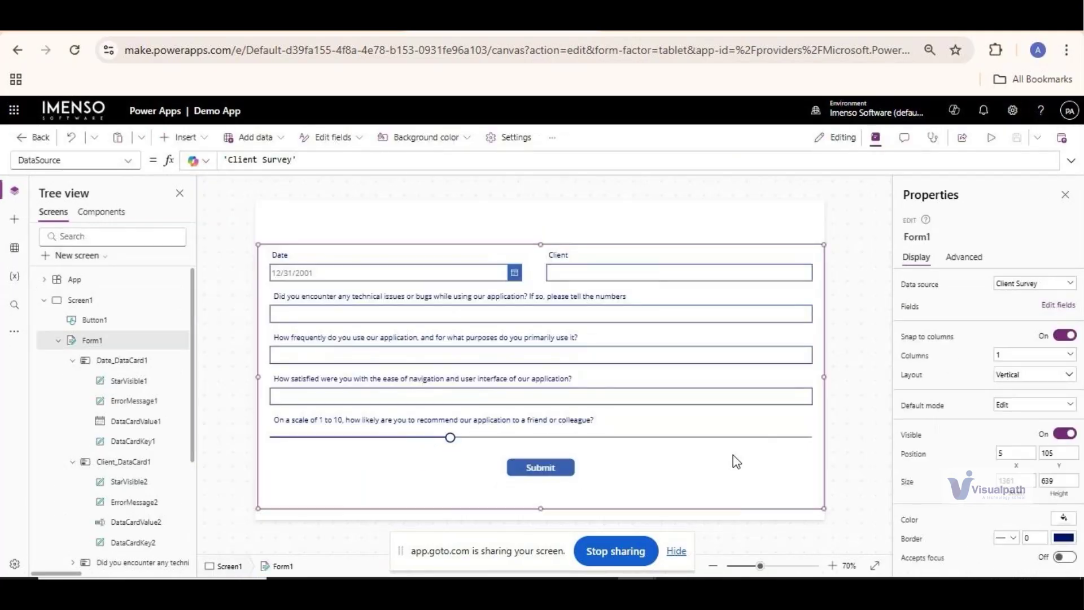
{"action": "left_click", "coordinate": [1032, 405]}
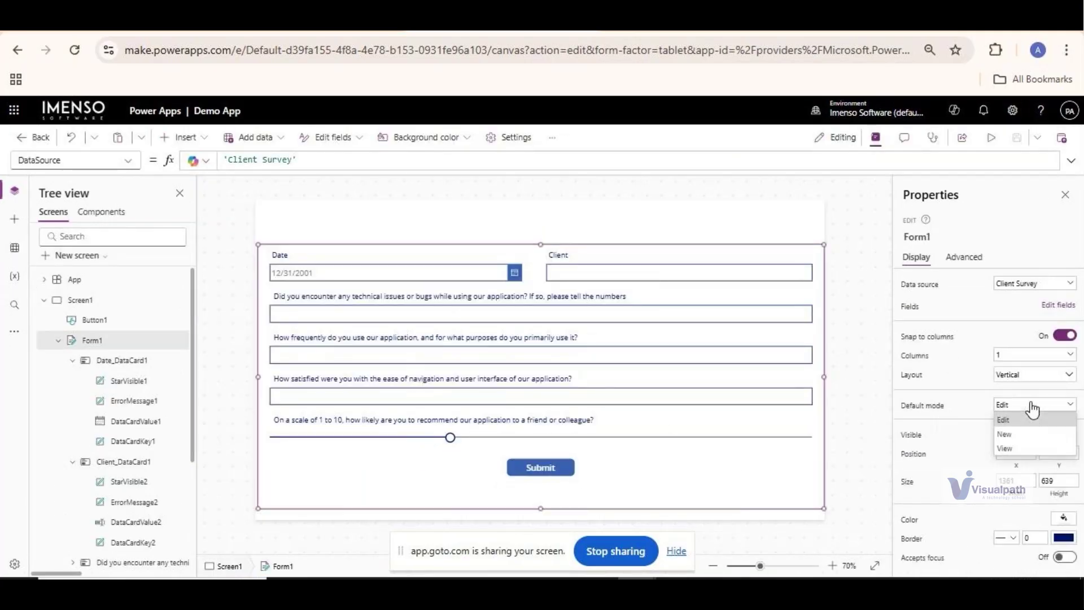
{"action": "left_click", "coordinate": [1016, 435]}
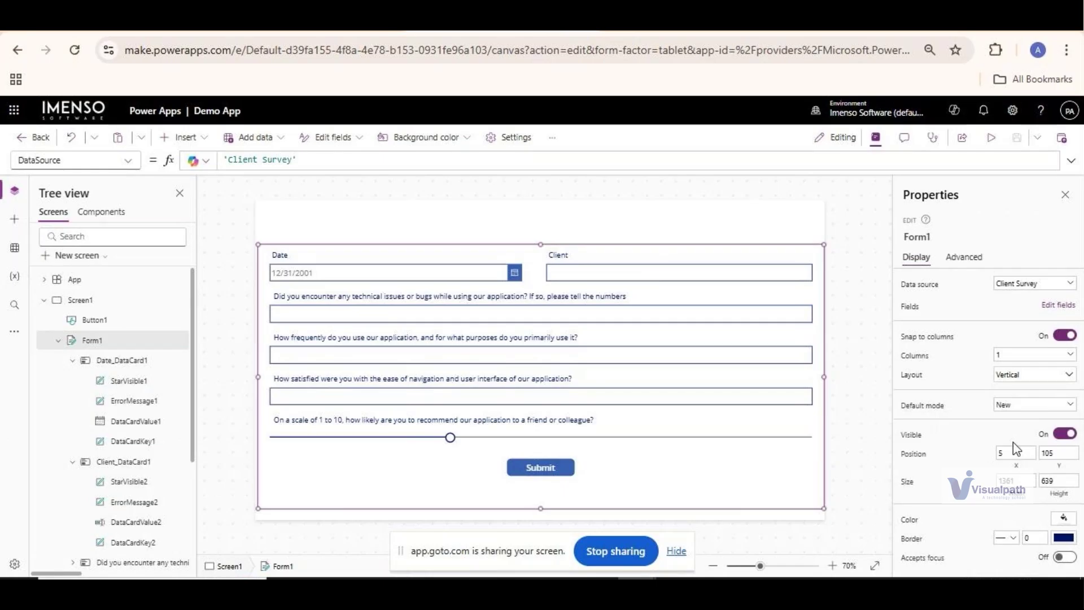
{"action": "left_click", "coordinate": [1012, 141]}
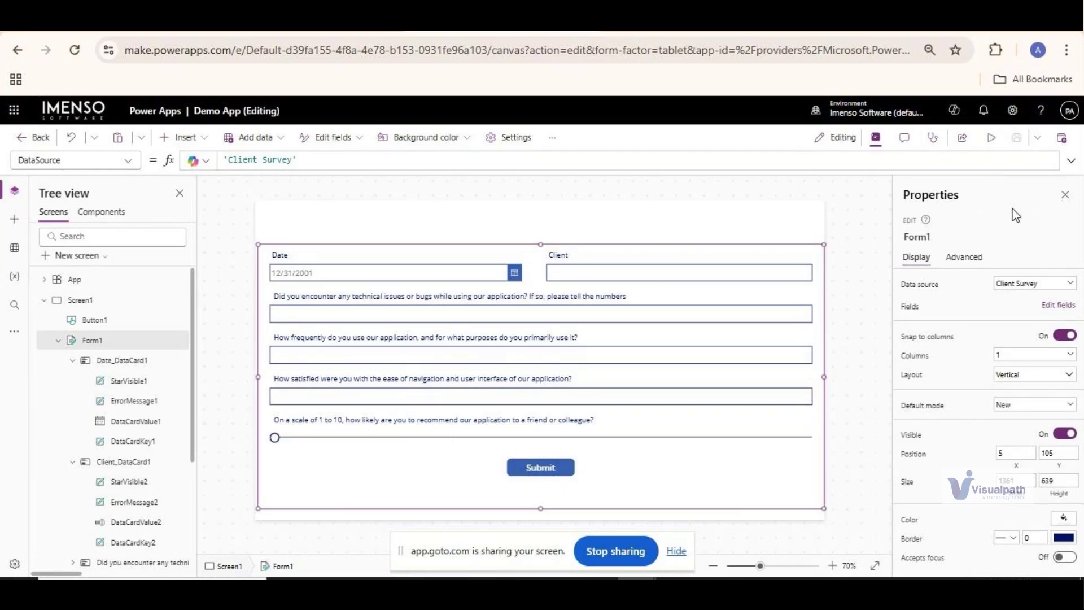
Step: Run the app in preview and set the survey's Date field to 3/29/2025
{"action": "left_click", "coordinate": [991, 139]}
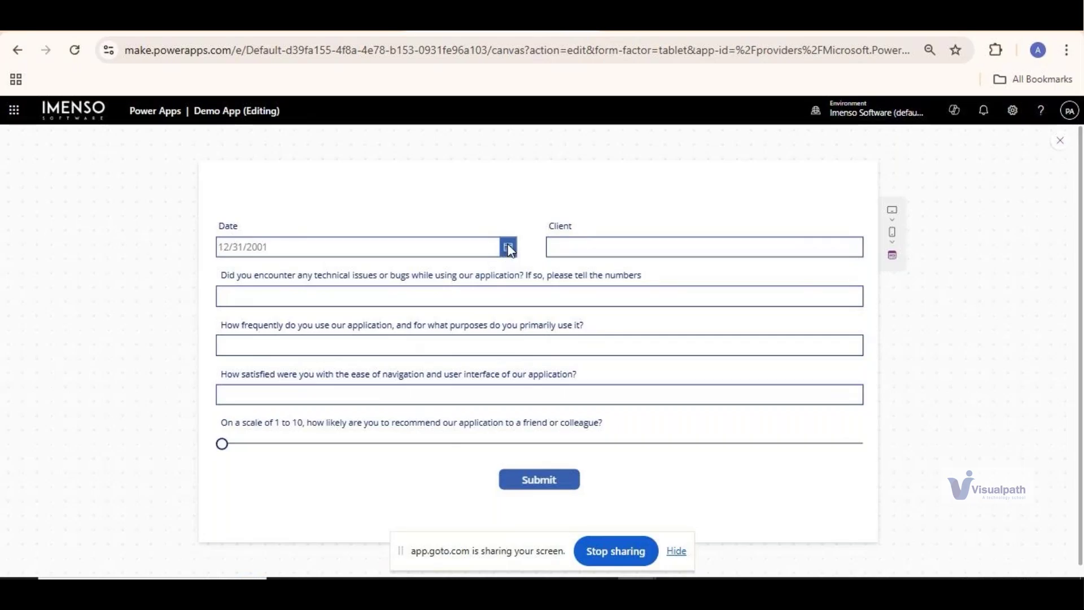
{"action": "key", "text": "Escape"}
{"action": "left_click", "coordinate": [402, 271]}
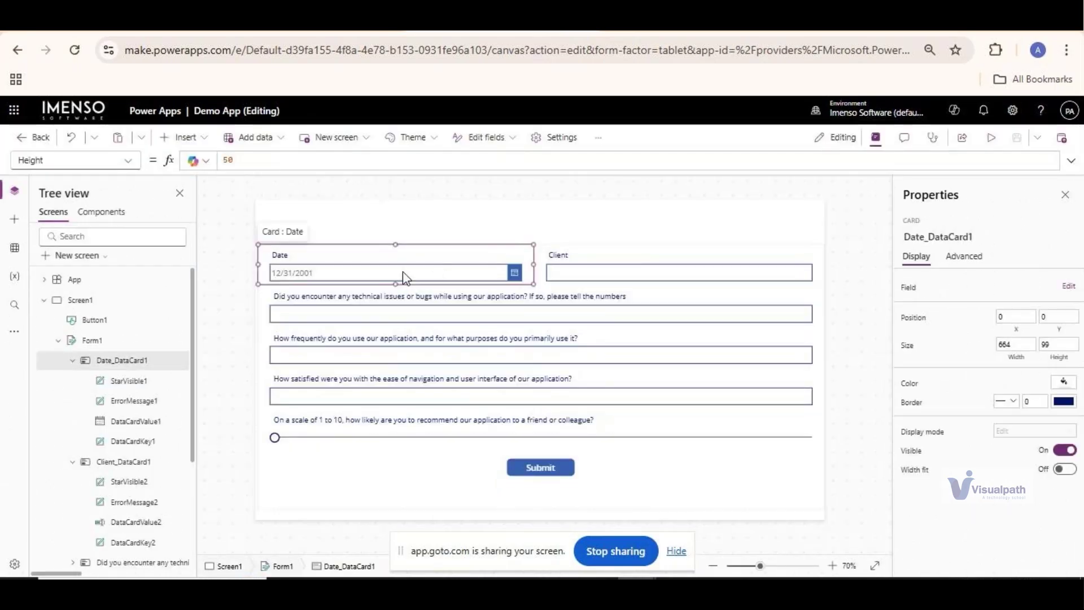
{"action": "left_click", "coordinate": [991, 138]}
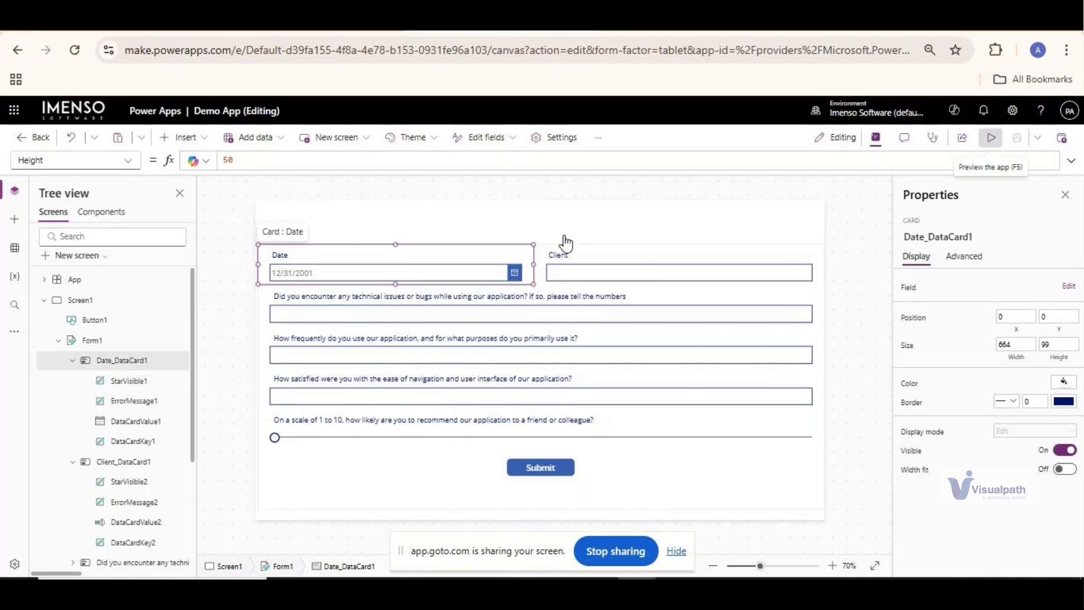
{"action": "left_click", "coordinate": [509, 252]}
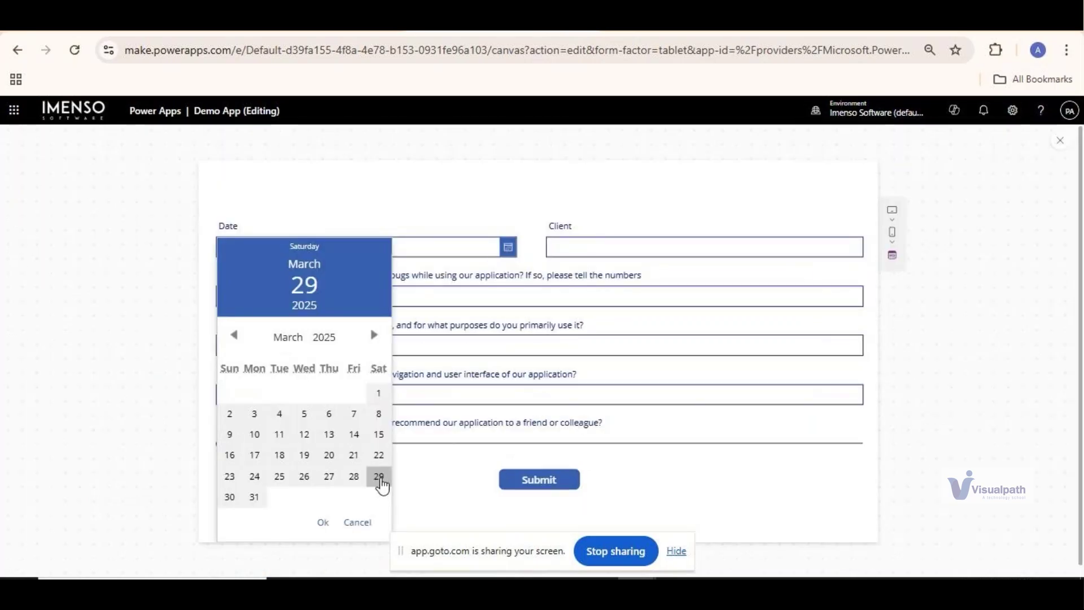
{"action": "left_click", "coordinate": [380, 479]}
{"action": "left_click", "coordinate": [323, 524]}
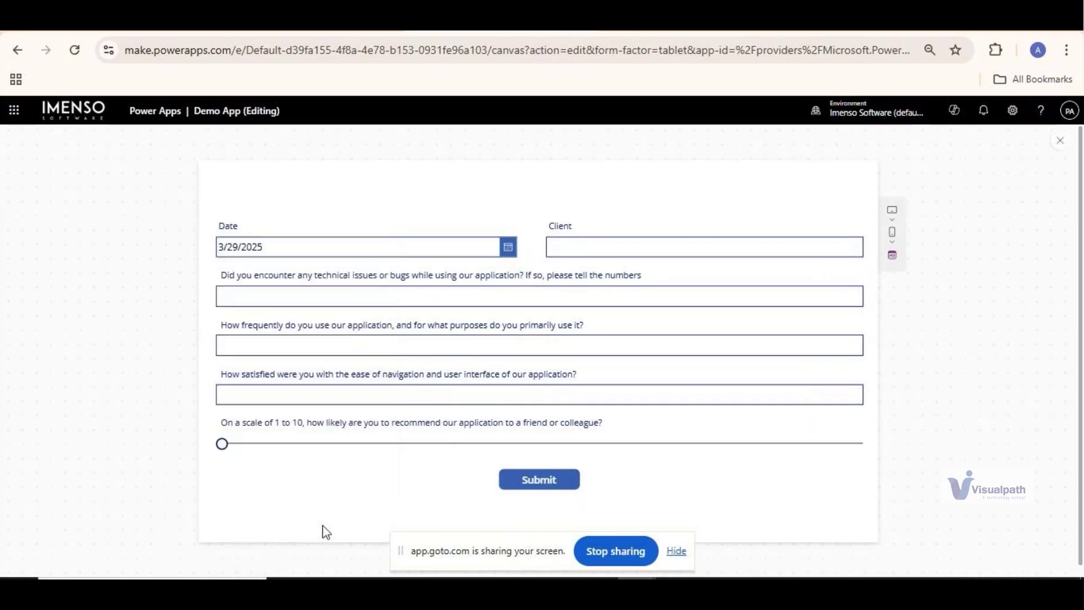
Step: Fill in the survey with client Visual Path, 0 for technical issues or bugs, and Often for usage frequency
{"action": "left_click", "coordinate": [619, 248]}
{"action": "type", "text": "Visual Path"}
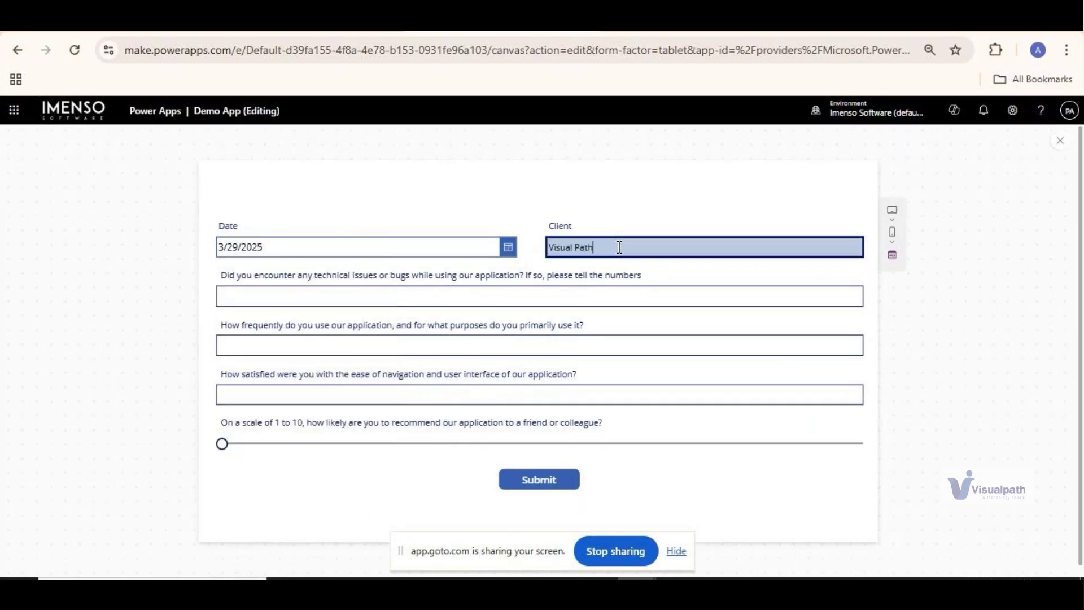
{"action": "left_click", "coordinate": [438, 298]}
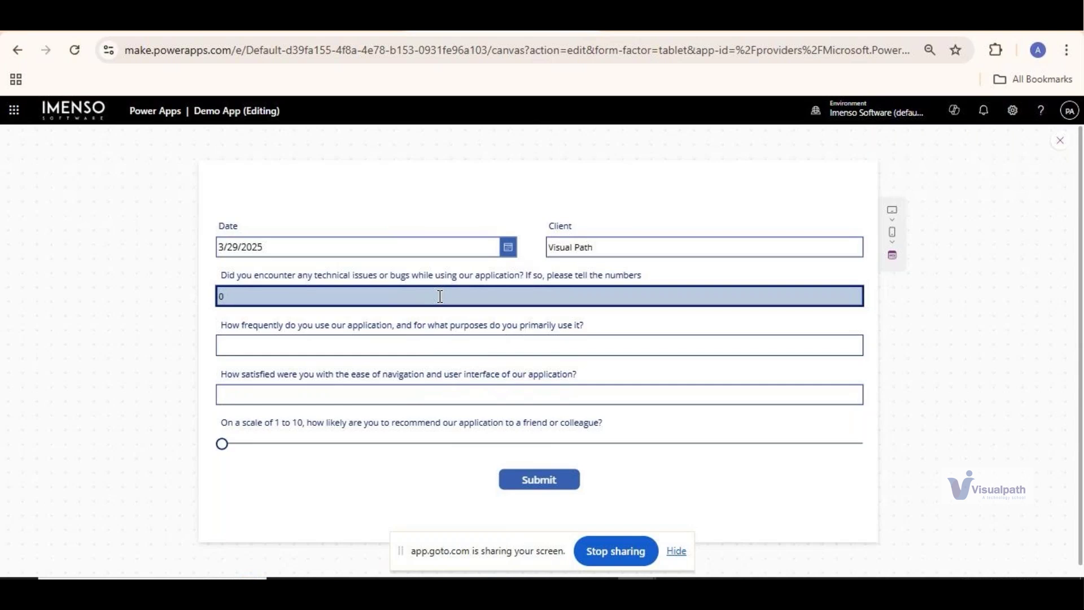
{"action": "left_click", "coordinate": [403, 346]}
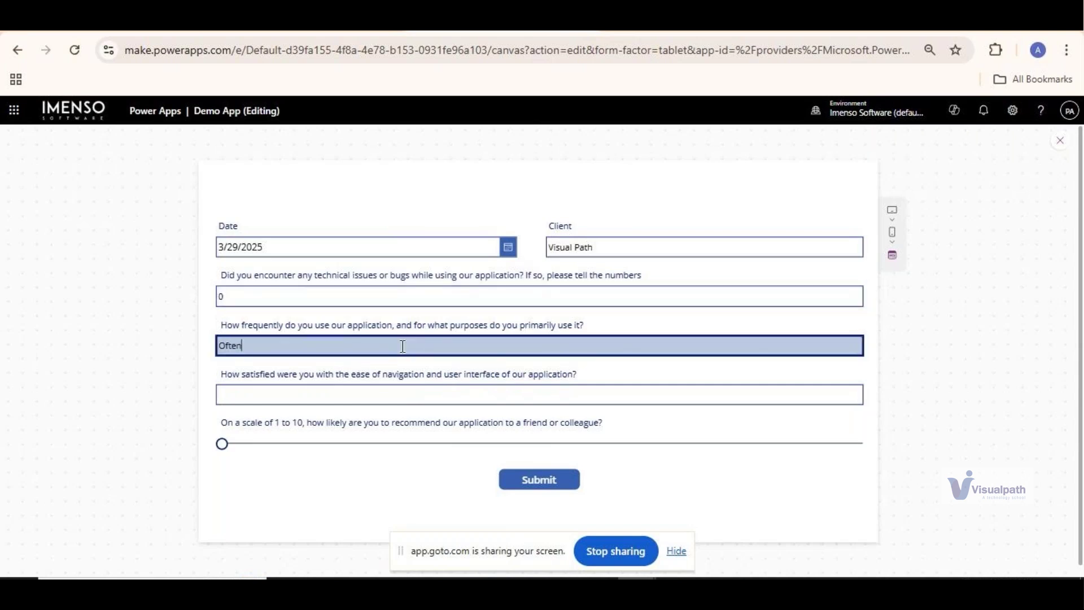
{"action": "left_click", "coordinate": [379, 393]}
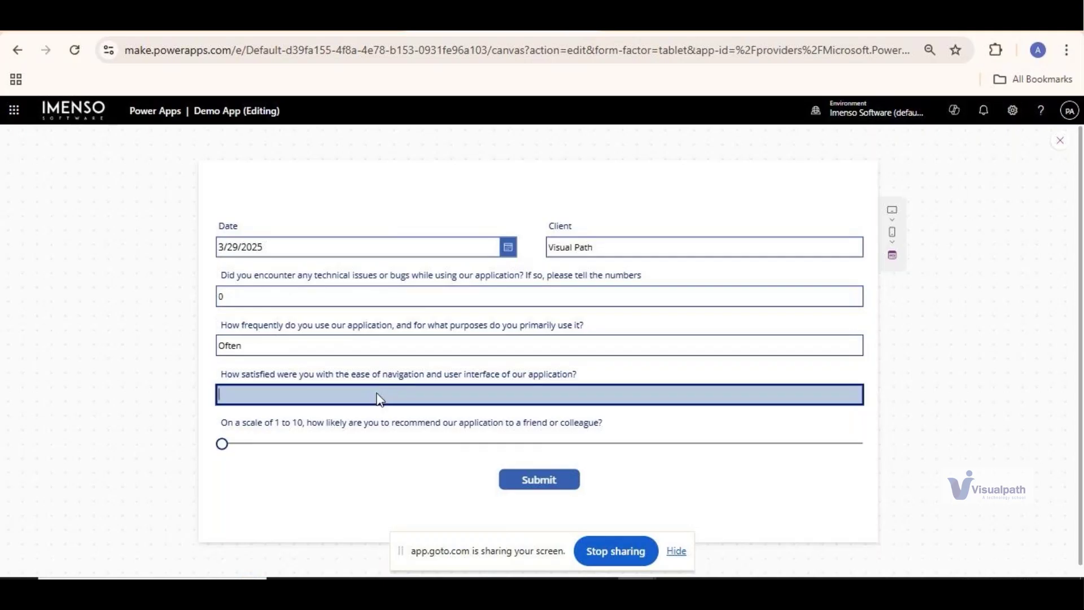
{"action": "left_click", "coordinate": [562, 401]}
{"action": "left_click", "coordinate": [568, 398]}
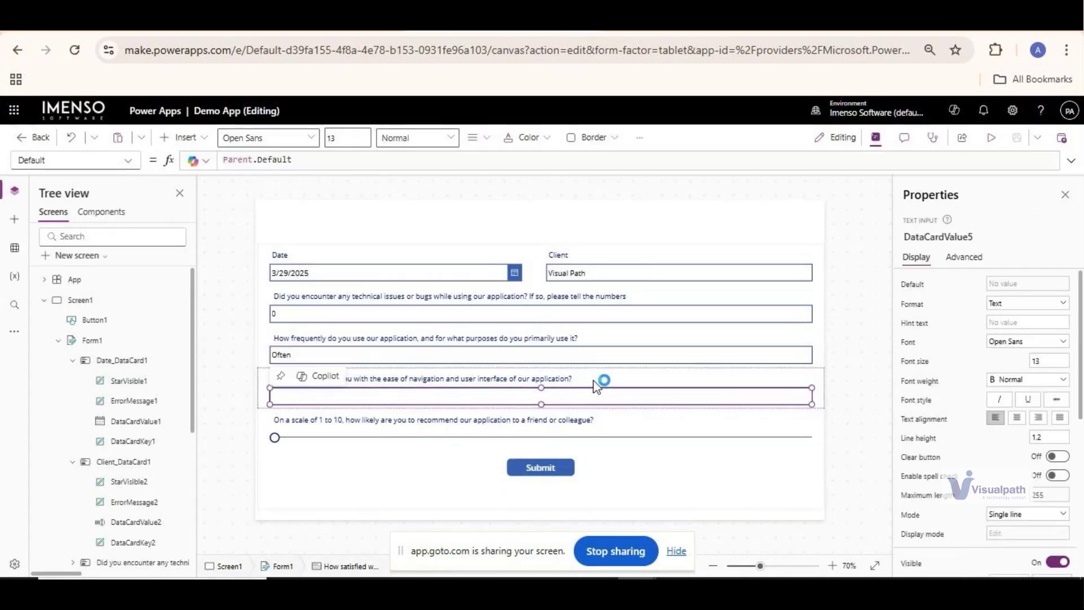
{"action": "left_click", "coordinate": [587, 383]}
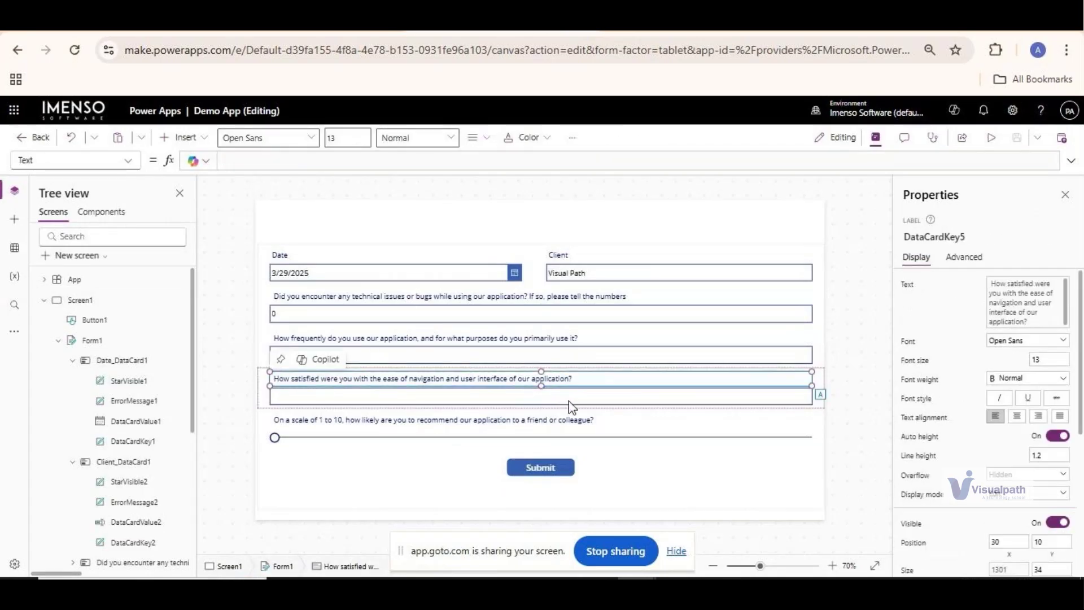
{"action": "left_click", "coordinate": [605, 390]}
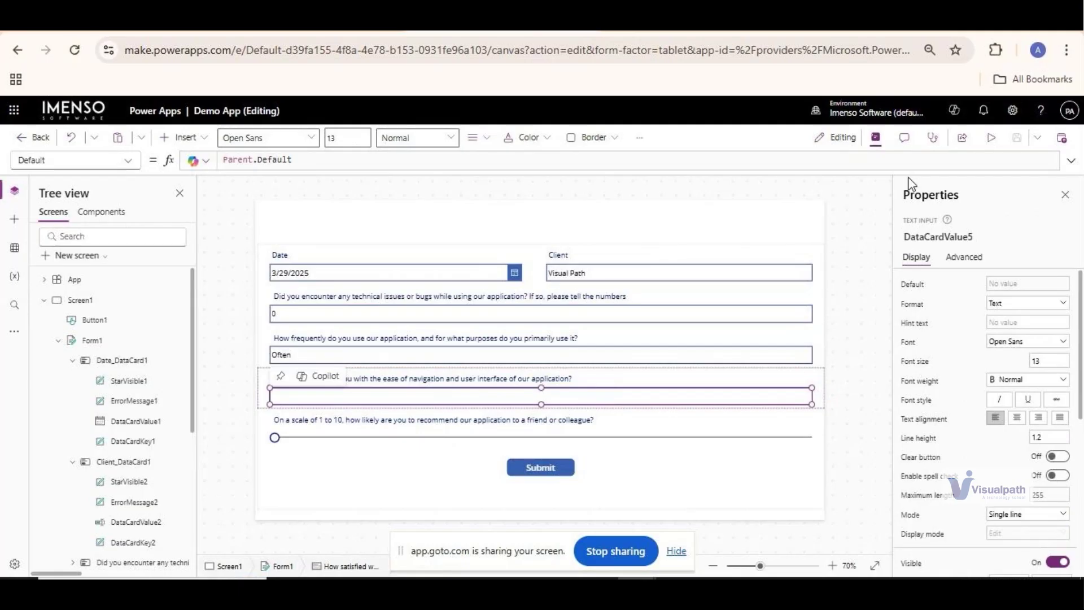
Step: Run the app in preview again and answer the question on ease of navigation and user interface with Satisfied
{"action": "left_click", "coordinate": [991, 138]}
{"action": "left_click", "coordinate": [464, 391]}
{"action": "type", "text": "Sat"}
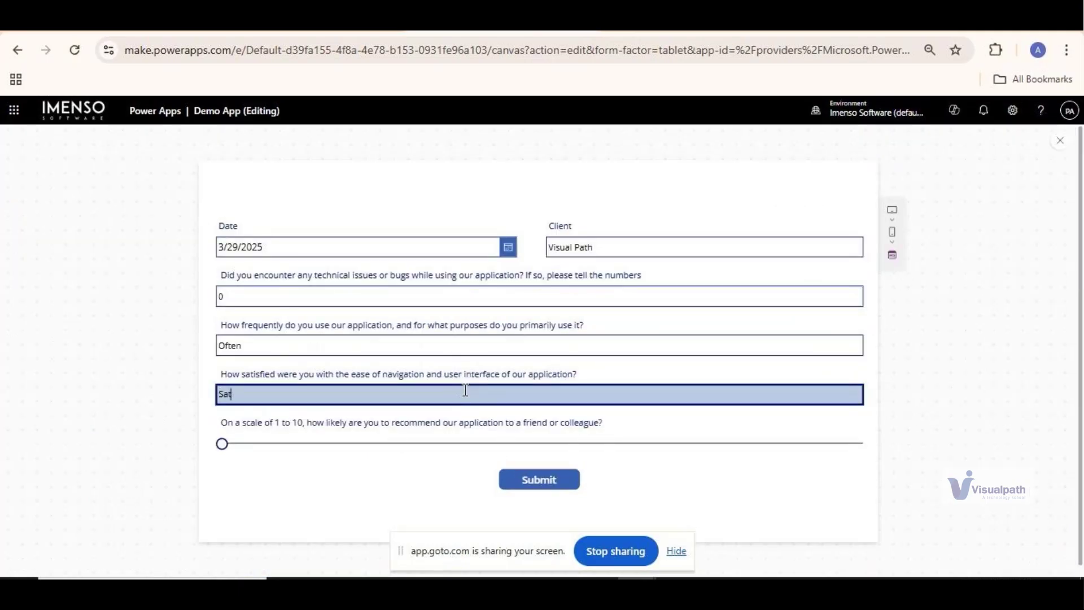
{"action": "type", "text": "isfied"}
Step: Set the recommendation rating slider to 8, submit the survey response and leave the preview
{"action": "left_click", "coordinate": [225, 445]}
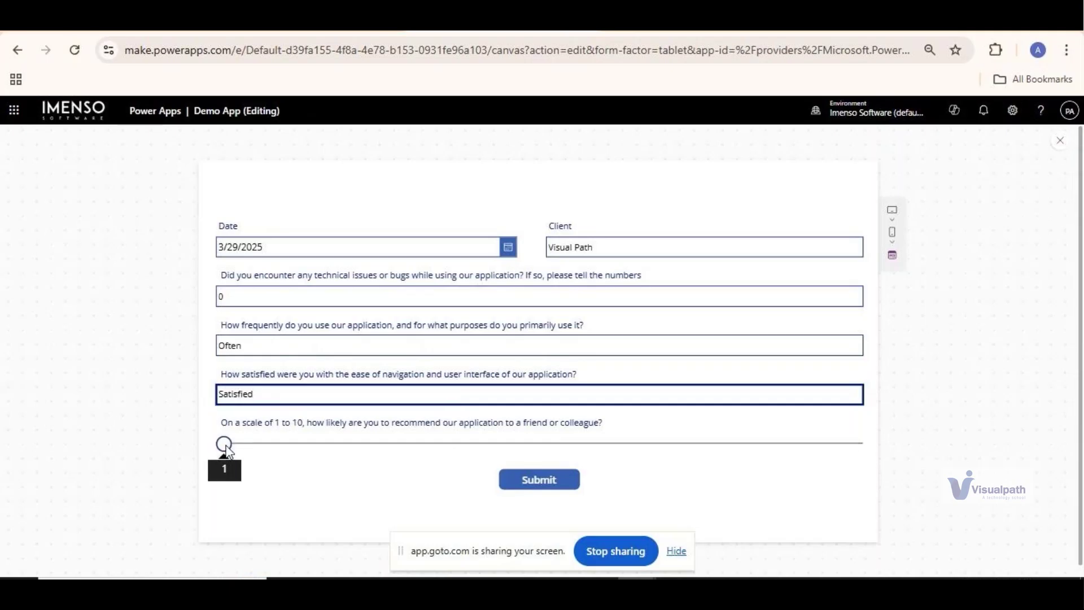
{"action": "left_click_drag", "start_coordinate": [227, 450], "coordinate": [693, 455]}
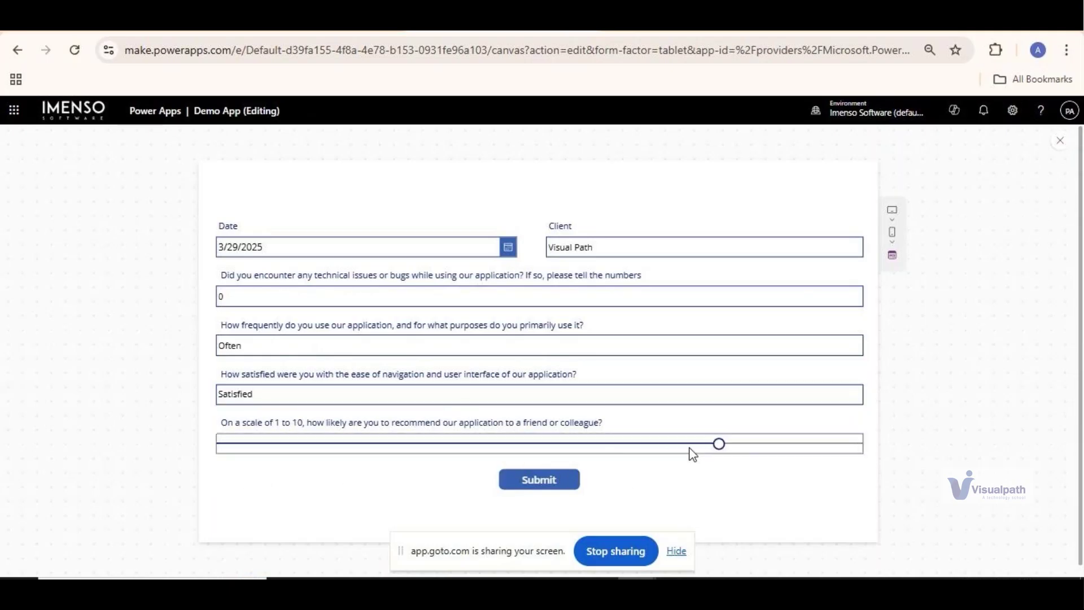
{"action": "left_click", "coordinate": [553, 489]}
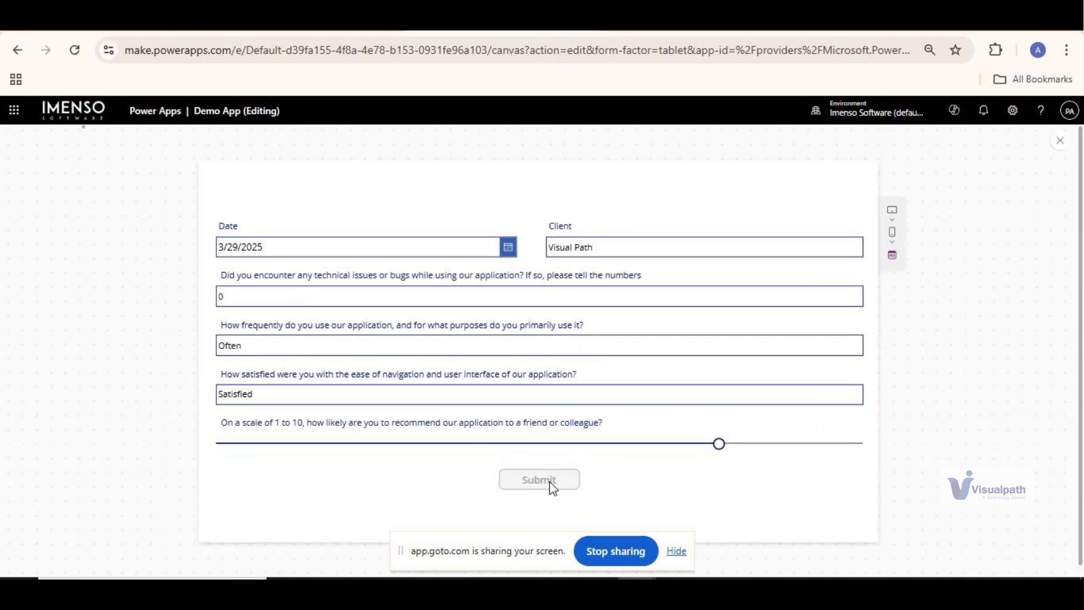
{"action": "key", "text": "Escape"}
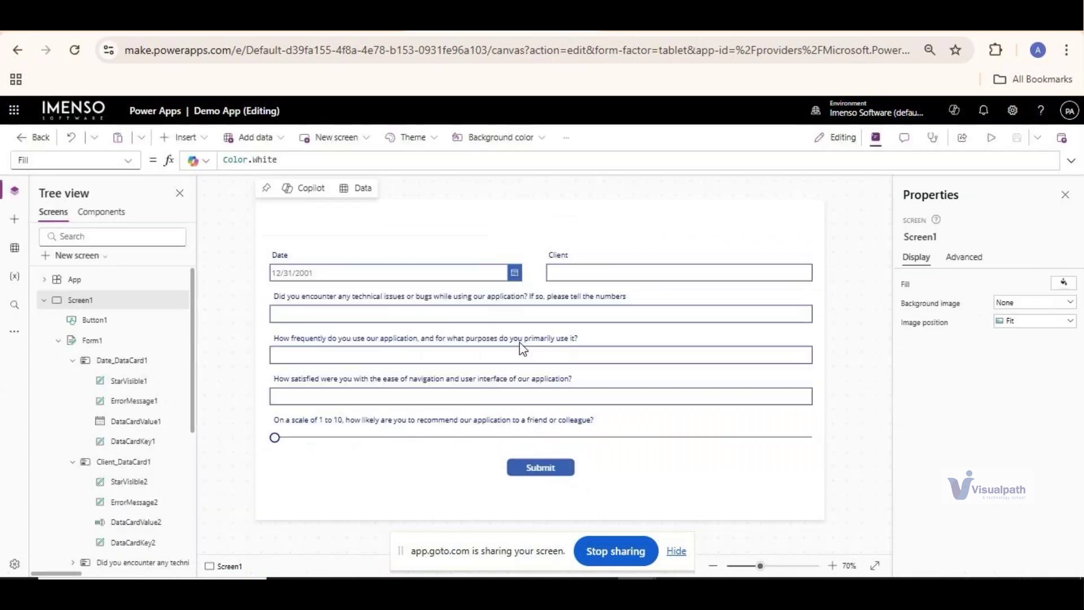
Step: Extend the Submit button's OnSelect formula to SubmitForm(Form1); ResetForm(Form1)
{"action": "left_click", "coordinate": [559, 467]}
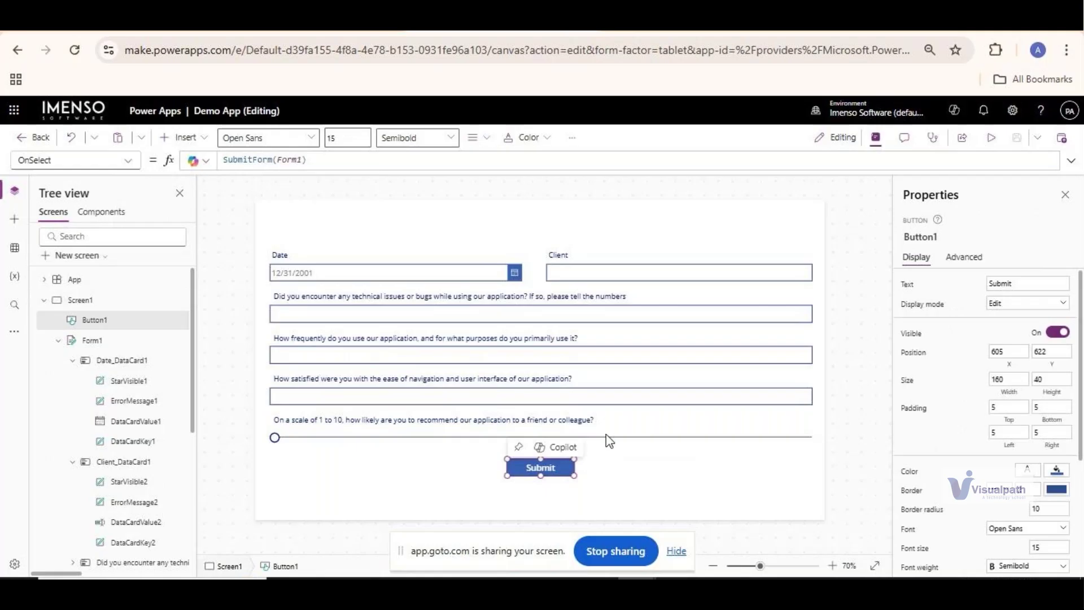
{"action": "left_click", "coordinate": [359, 162]}
{"action": "type", "text": "; "}
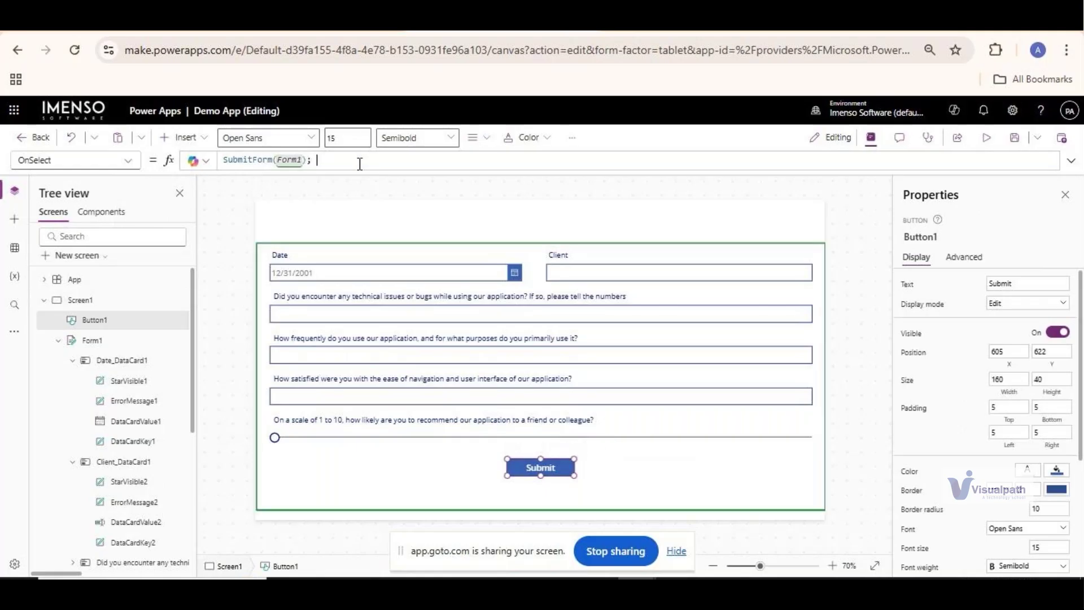
{"action": "type", "text": "rese"}
{"action": "type", "text": "tf"}
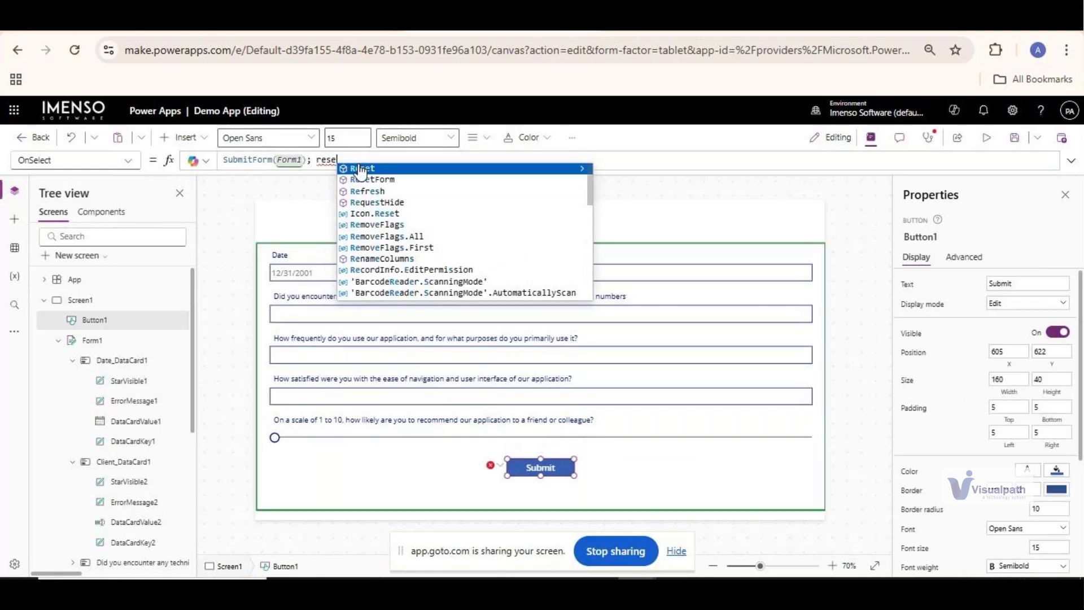
{"action": "key", "text": "Tab"}
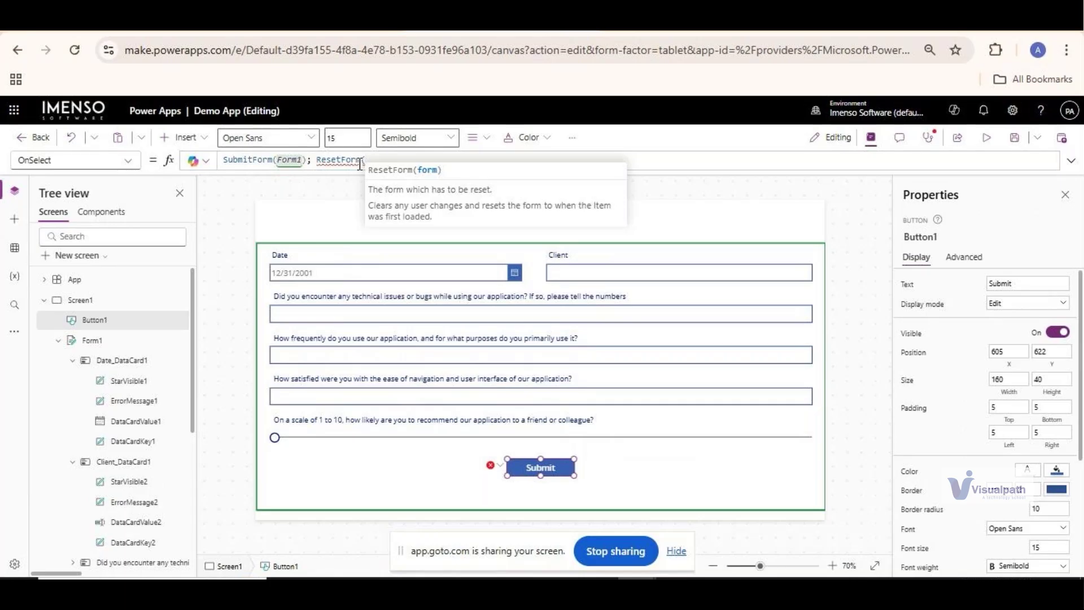
{"action": "type", "text": "(Form1"}
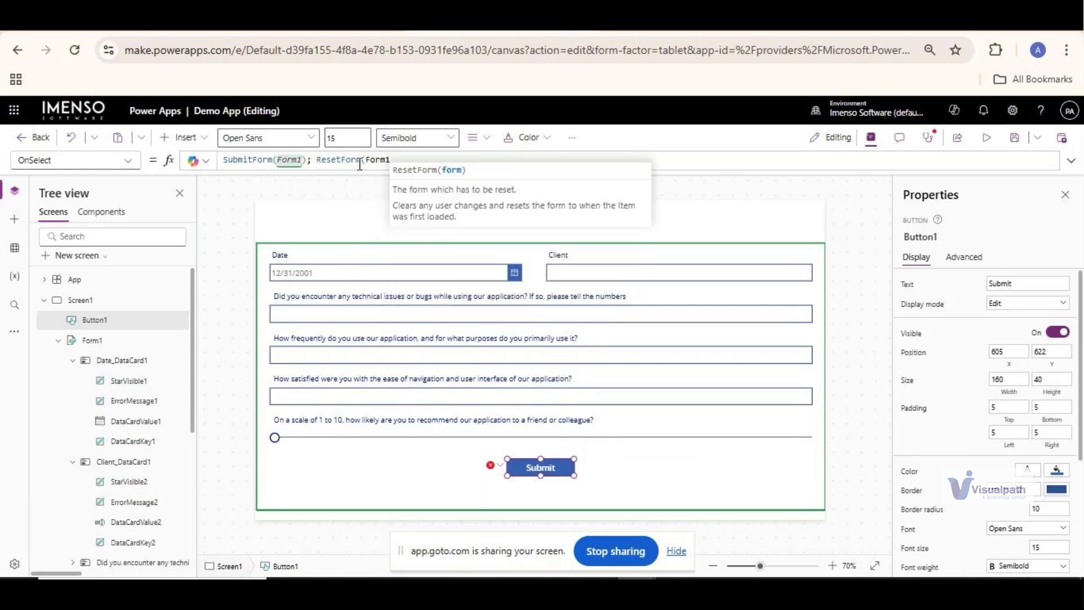
{"action": "type", "text": ")"}
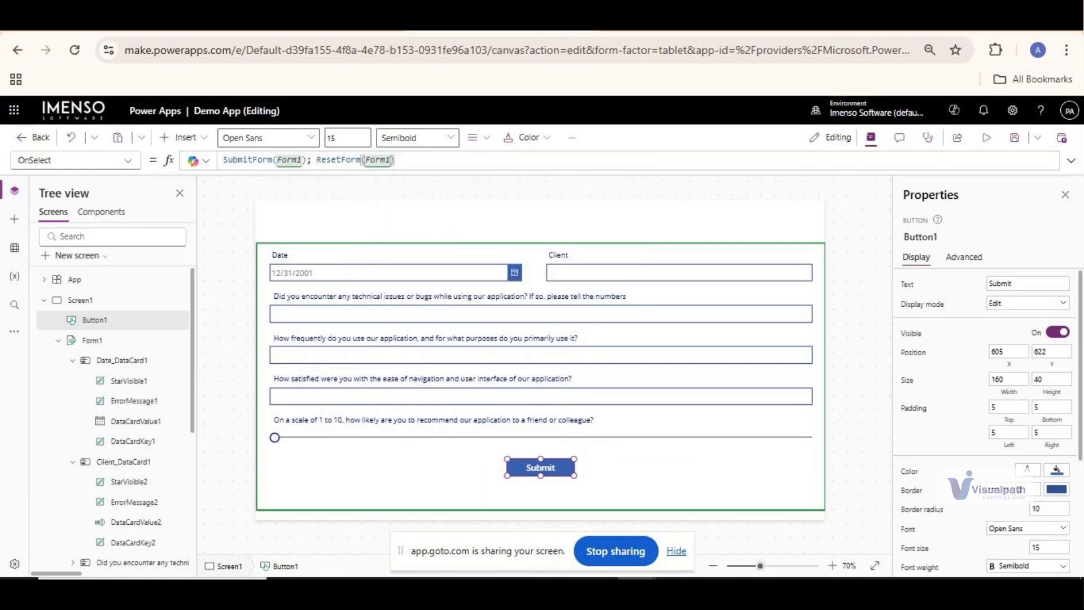
Step: Switch to the Client Survey list in SharePoint, refresh it to check the submitted response, and return to the Power Apps editor
{"action": "key", "text": "alt+Tab"}
{"action": "key", "text": "F5"}
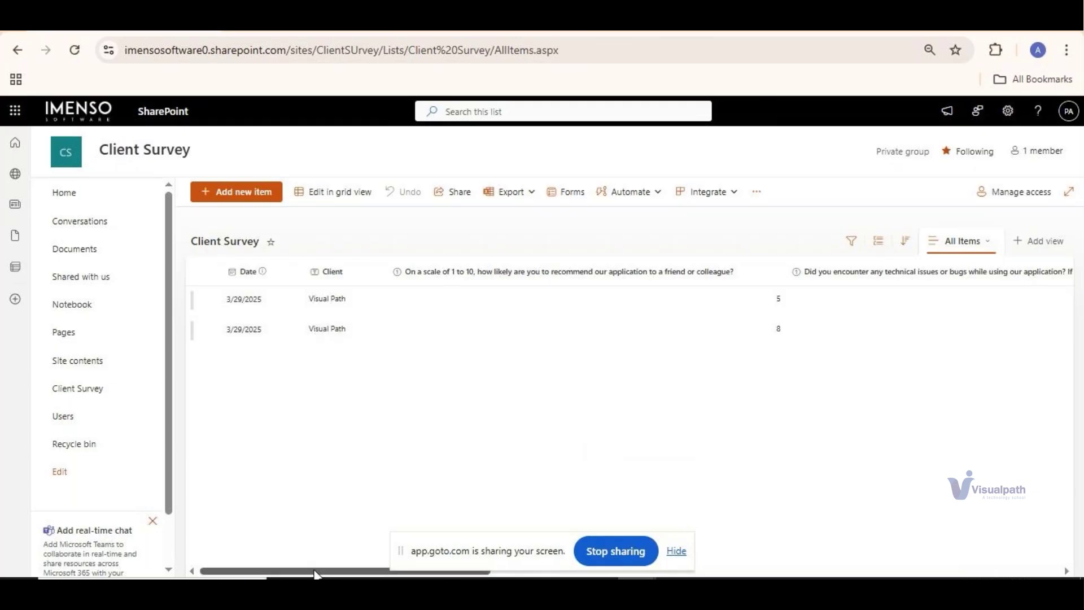
{"action": "mouse_move", "coordinate": [314, 574]}
{"action": "left_mouse_down"}
{"action": "mouse_move", "coordinate": [663, 574]}
{"action": "mouse_move", "coordinate": [313, 573]}
{"action": "left_mouse_up"}
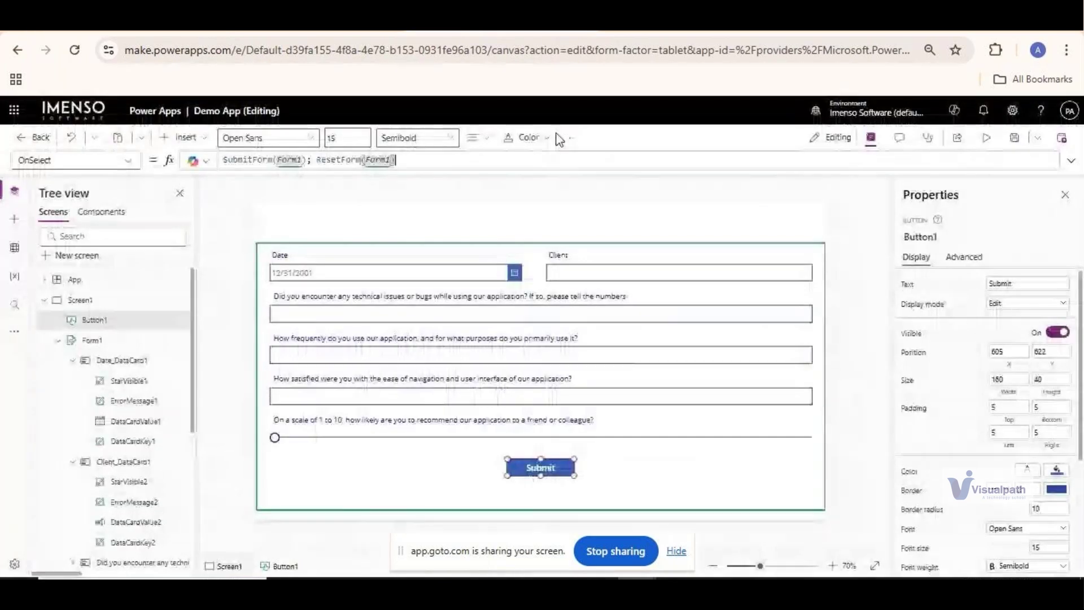
{"action": "left_click", "coordinate": [852, 326]}
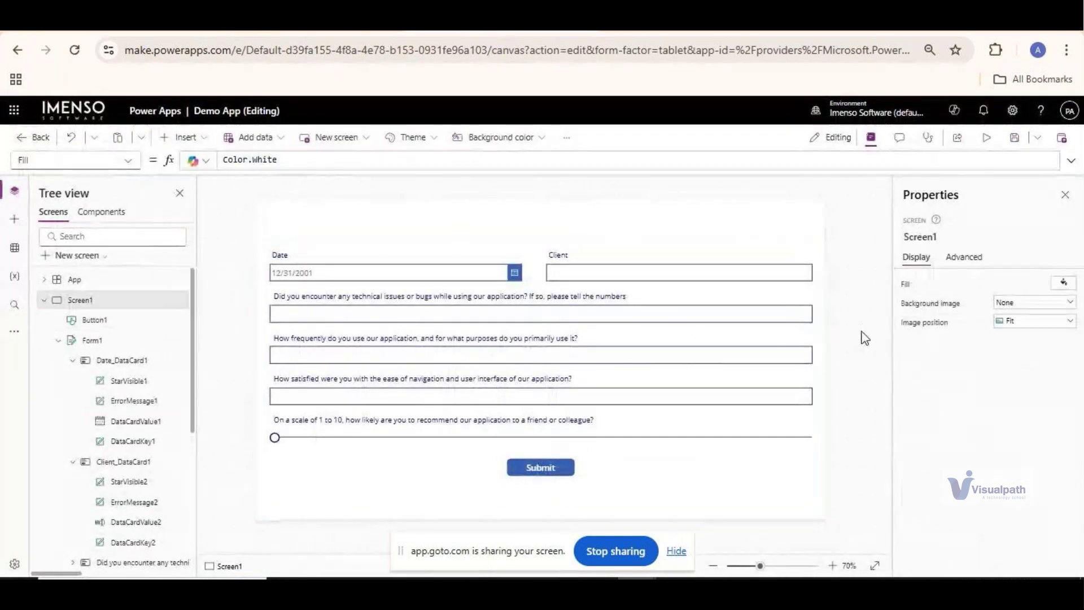